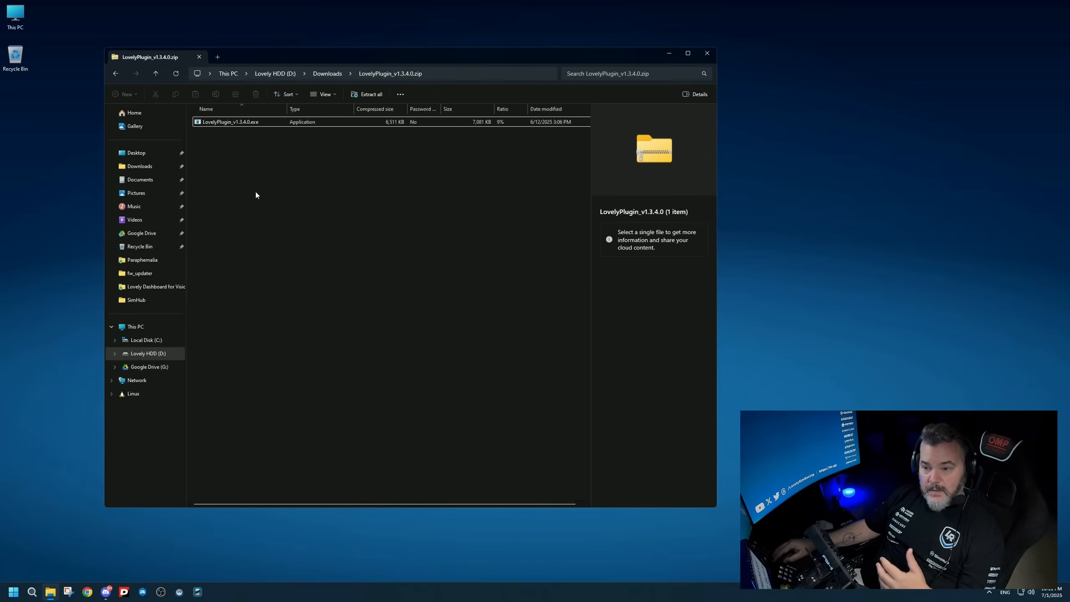
Run the LovelyPlugin_v1.3.4.0.exe installer and allow it past the Windows SmartScreen and permission prompts.
{"action": "left_click", "coordinate": [239, 121]}
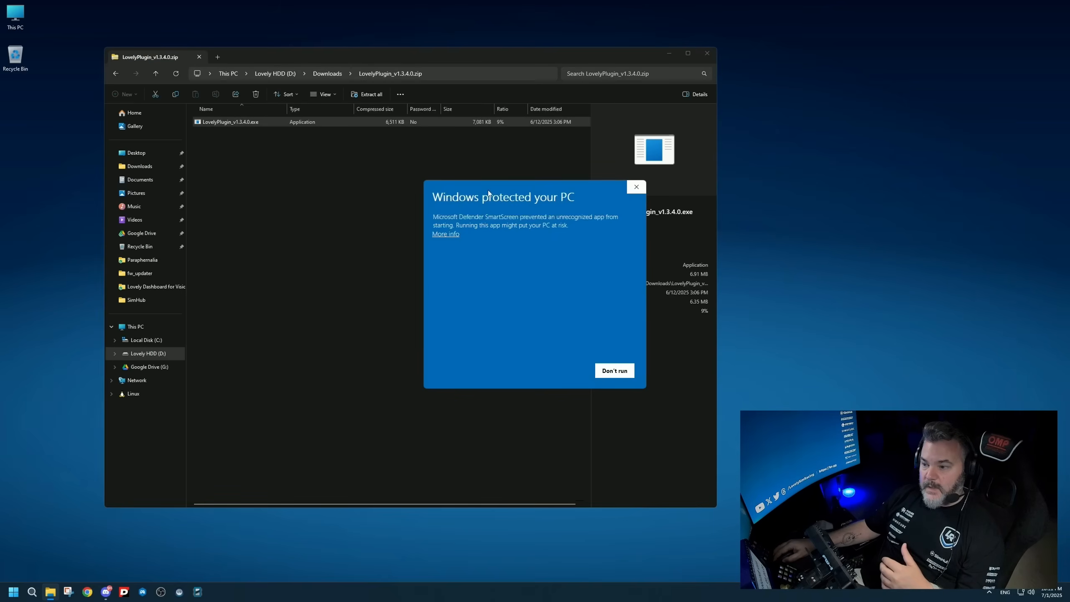
{"action": "left_click_drag", "start_coordinate": [489, 192], "coordinate": [315, 160]}
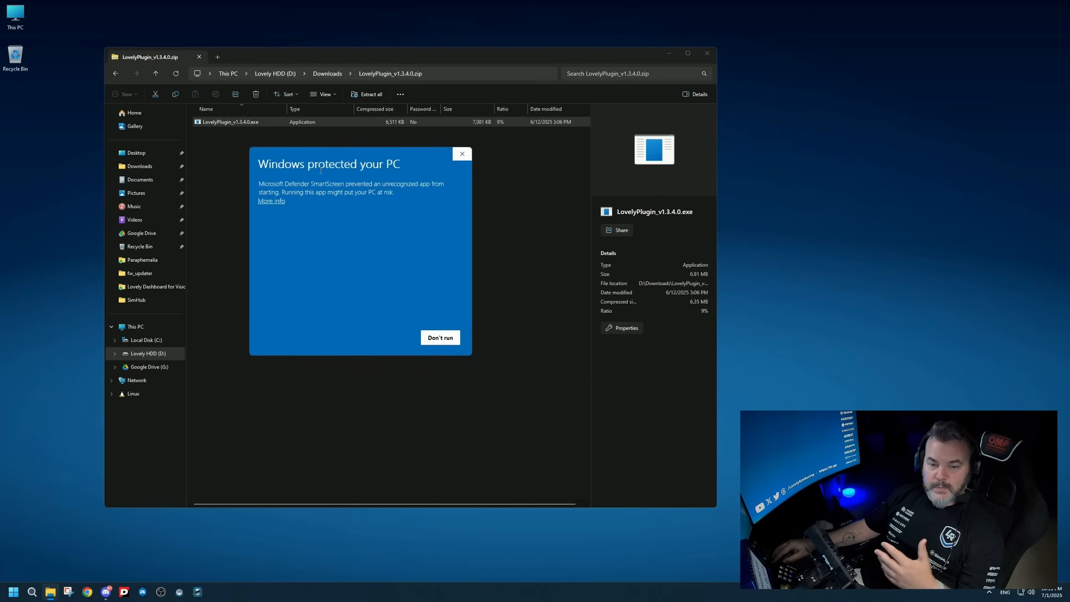
{"action": "left_click", "coordinate": [274, 203]}
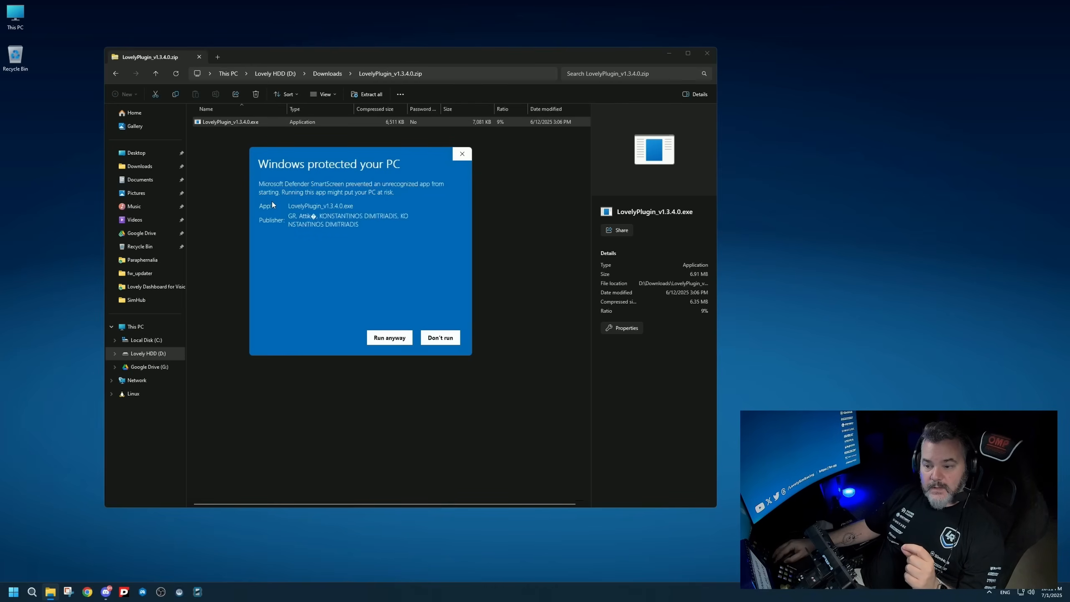
{"action": "left_click_drag", "start_coordinate": [307, 206], "coordinate": [378, 236]}
{"action": "left_click", "coordinate": [377, 236]}
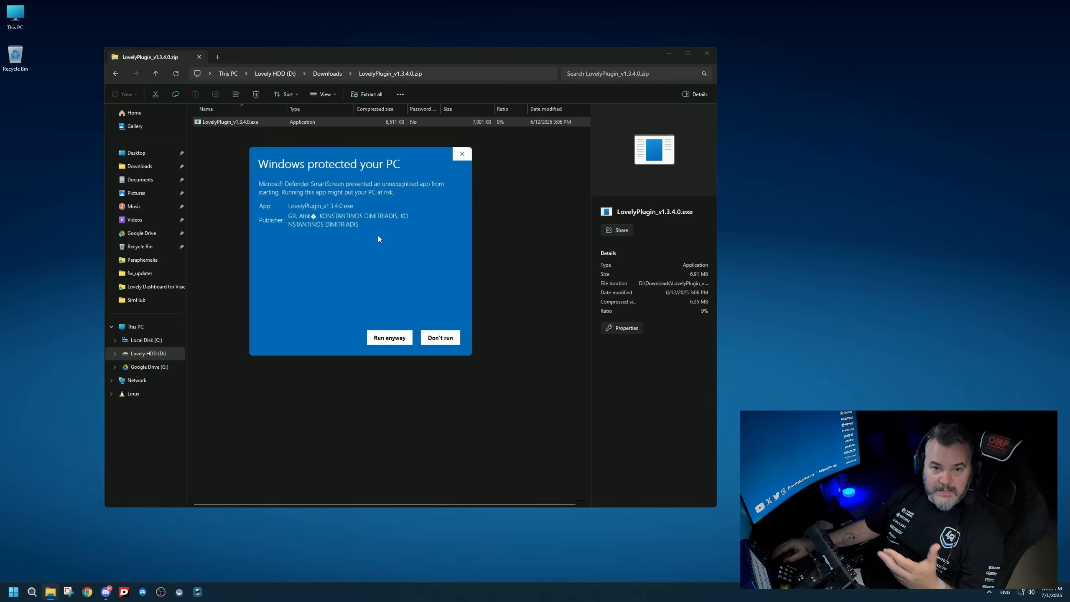
{"action": "left_click", "coordinate": [388, 338]}
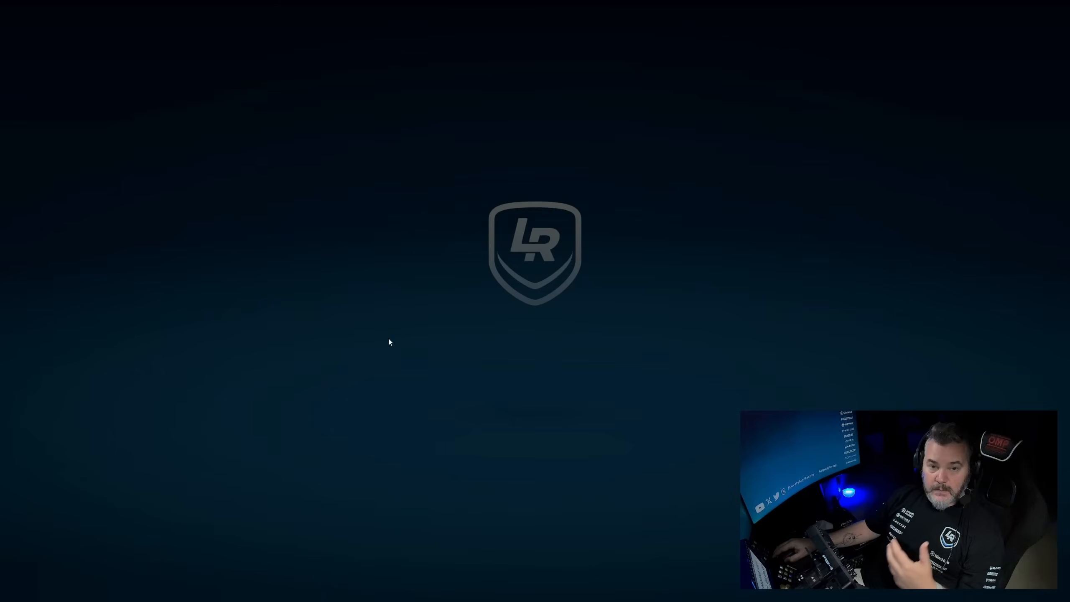
{"action": "left_click", "coordinate": [502, 366]}
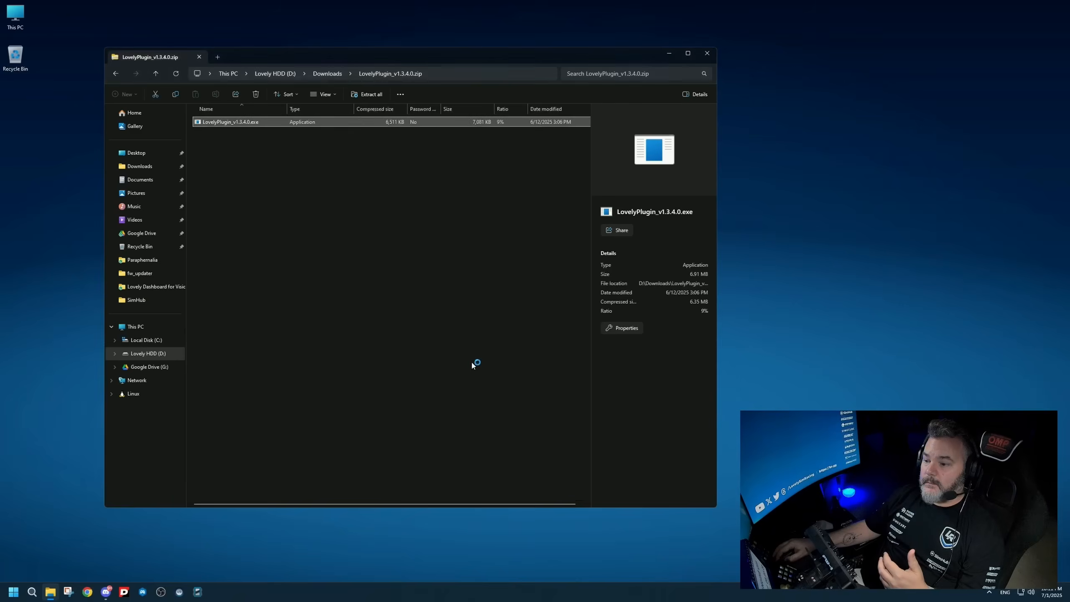
Start the Lovely Plugin setup wizard and accept its license agreement.
{"action": "left_click_drag", "start_coordinate": [526, 190], "coordinate": [503, 151]}
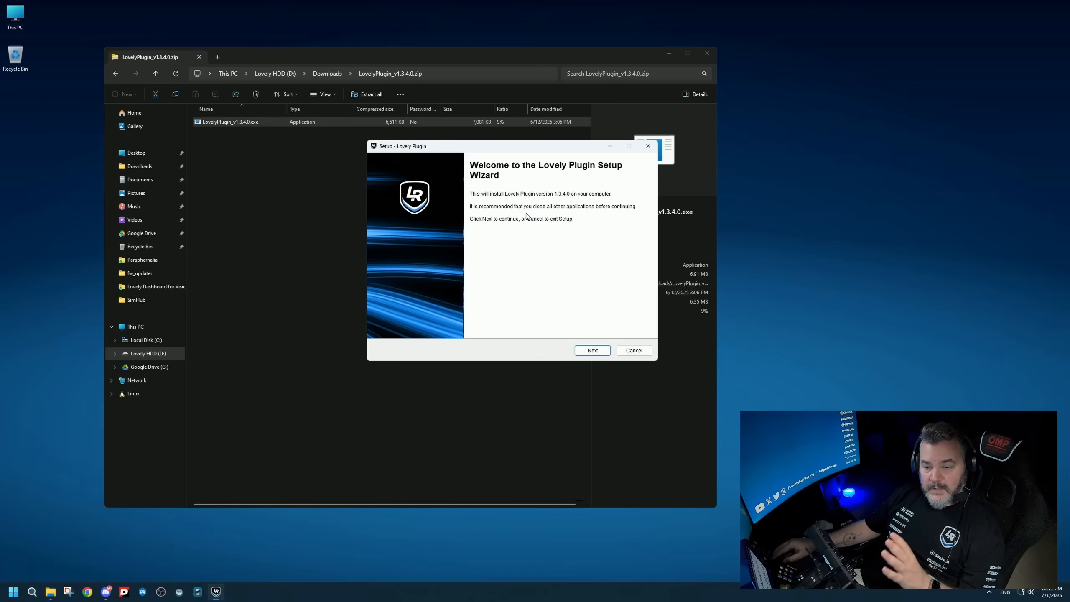
{"action": "left_click", "coordinate": [592, 350]}
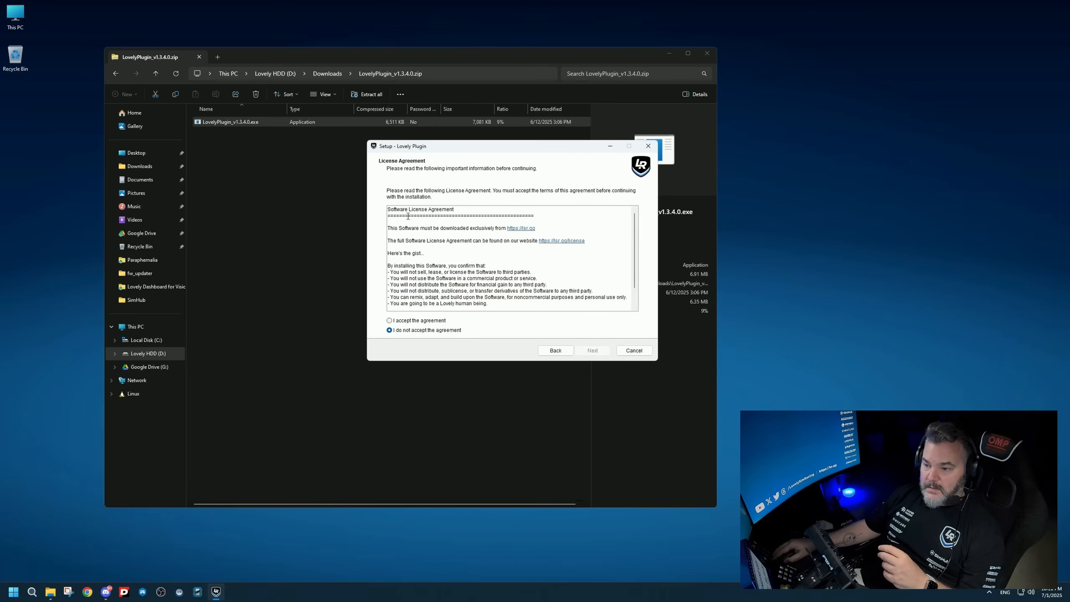
{"action": "scroll", "coordinate": [409, 216], "scroll_direction": "down", "scroll_amount": 2}
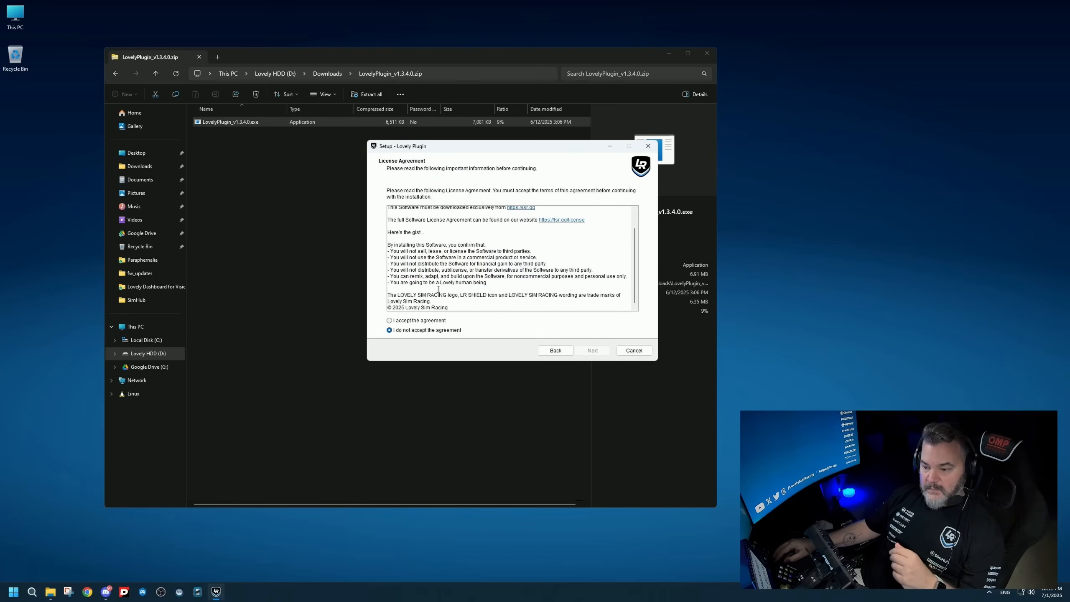
{"action": "left_click", "coordinate": [406, 321]}
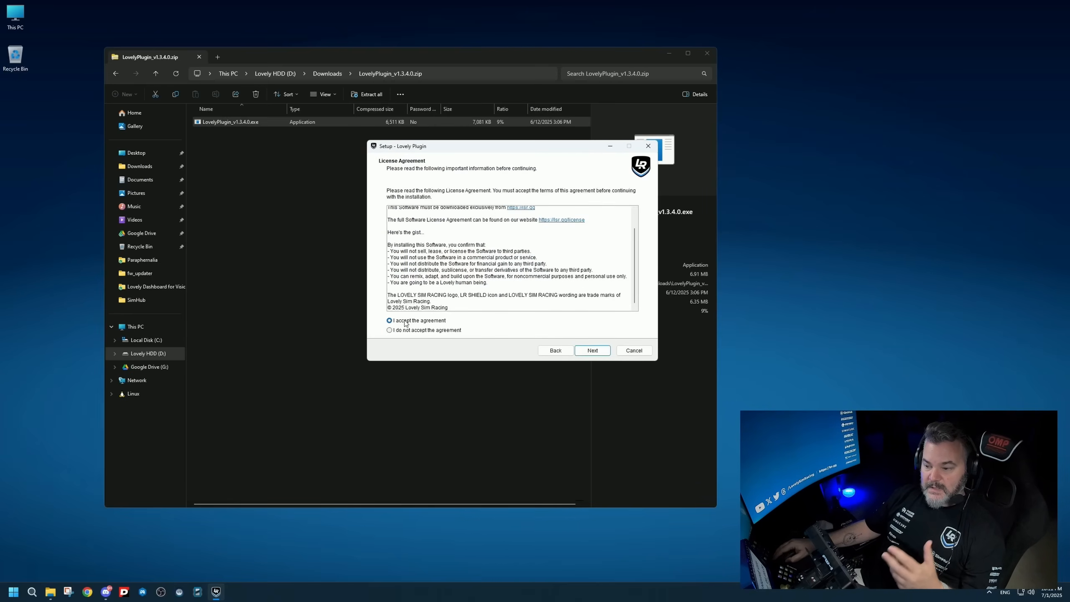
{"action": "left_click", "coordinate": [593, 353]}
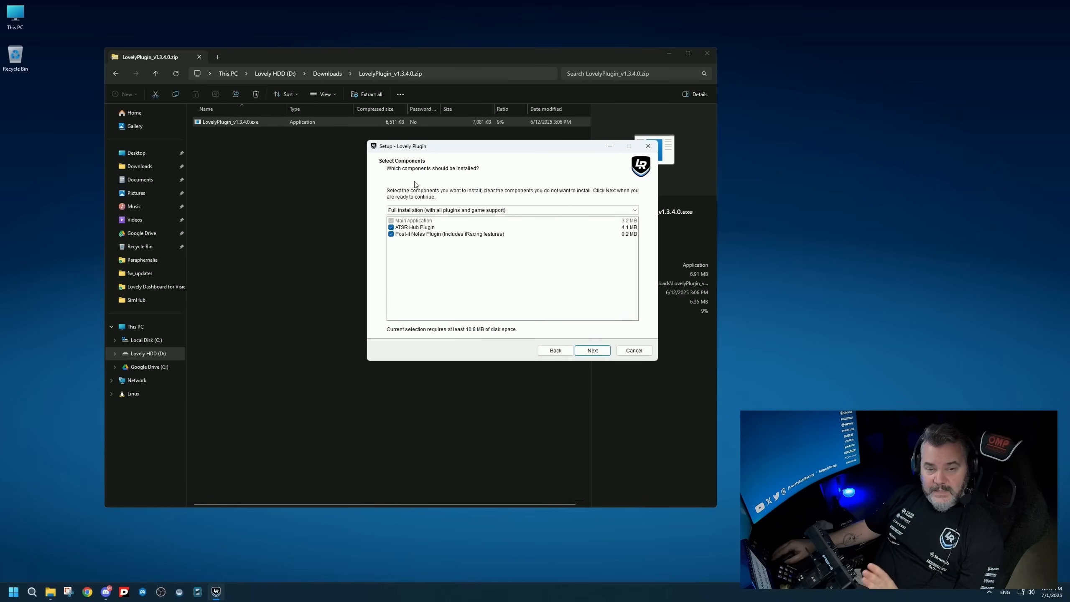
{"action": "left_click", "coordinate": [391, 235]}
{"action": "left_click", "coordinate": [391, 228]}
{"action": "left_click", "coordinate": [391, 228]}
{"action": "left_click", "coordinate": [391, 234]}
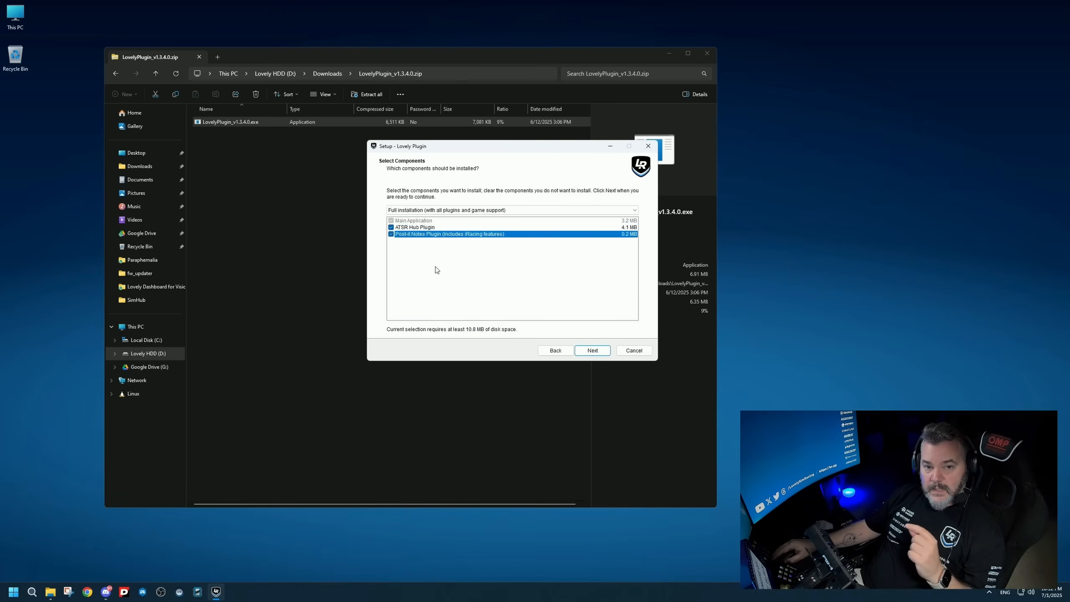
Install the Lovely Plugin as a full installation with all components and finish setup with Launch SimHub enabled.
{"action": "left_click", "coordinate": [595, 352]}
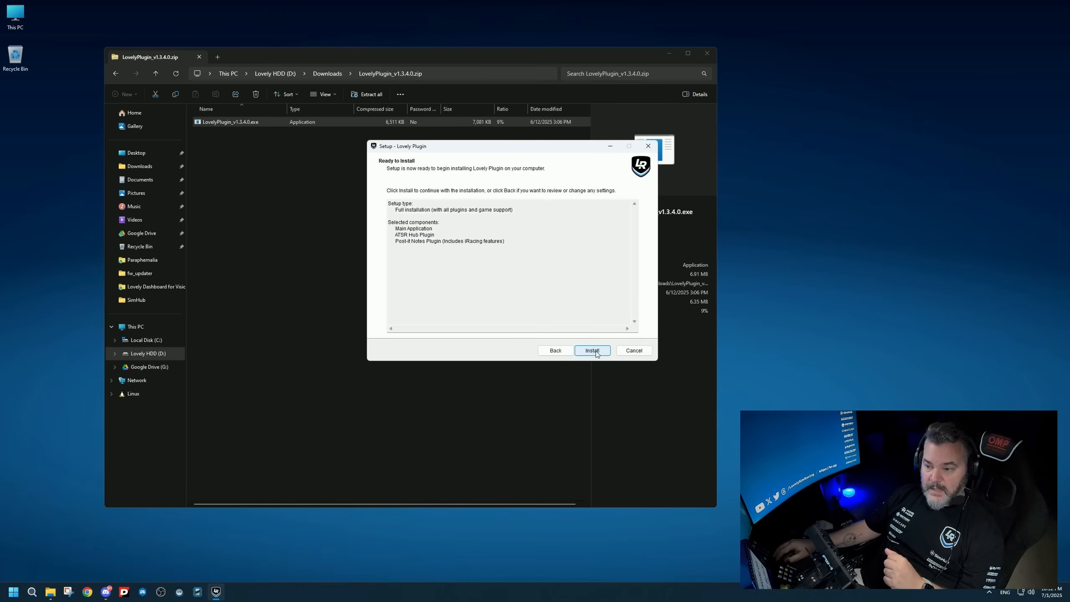
{"action": "left_click_drag", "start_coordinate": [390, 203], "coordinate": [497, 253]}
{"action": "left_click", "coordinate": [498, 261]}
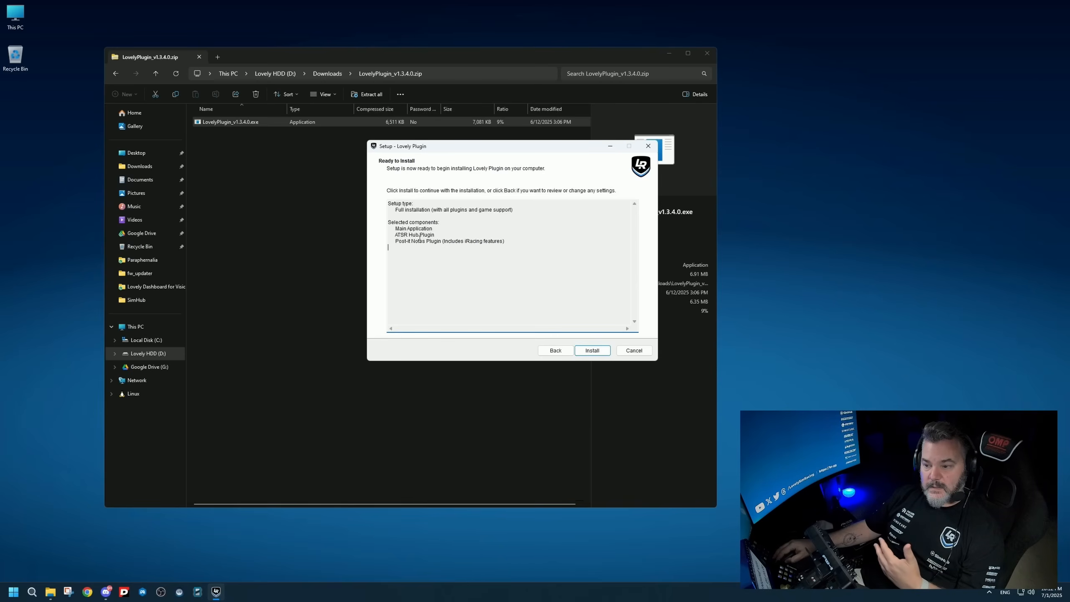
{"action": "left_click", "coordinate": [592, 351]}
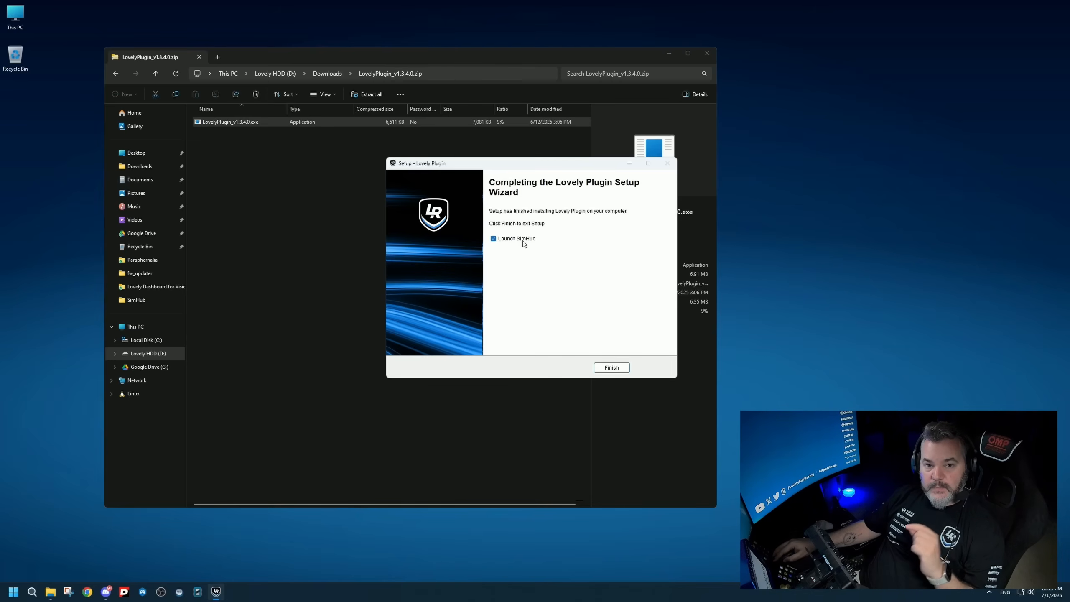
{"action": "left_click", "coordinate": [607, 366]}
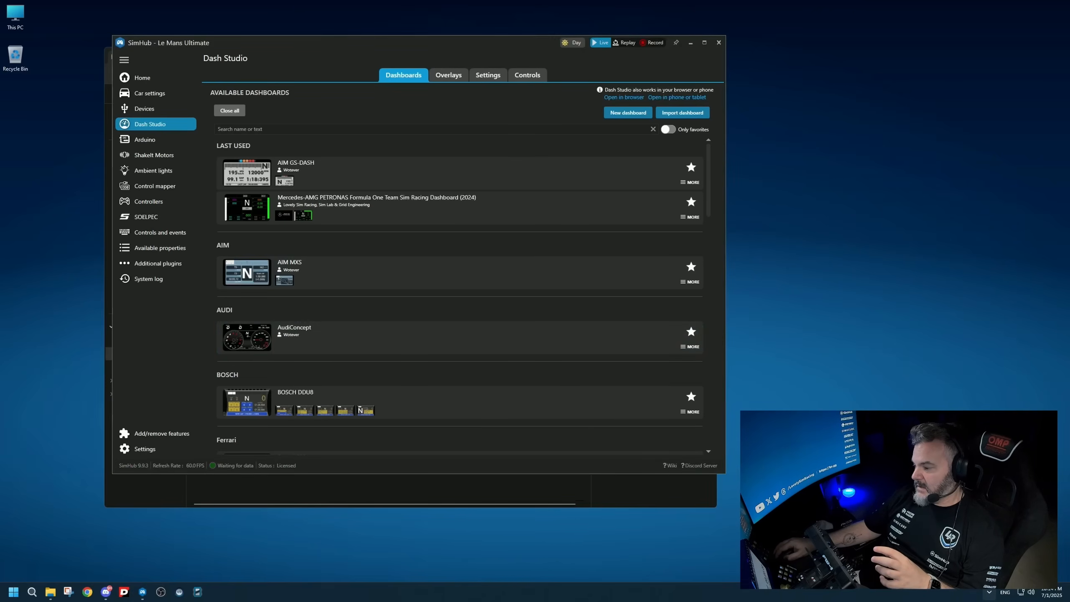
Switch to SimHub and enable the detected ATSR-Hub, Lovely Sim Racing Plugin and Post-It Note Racing plugins.
{"action": "left_click", "coordinate": [143, 592]}
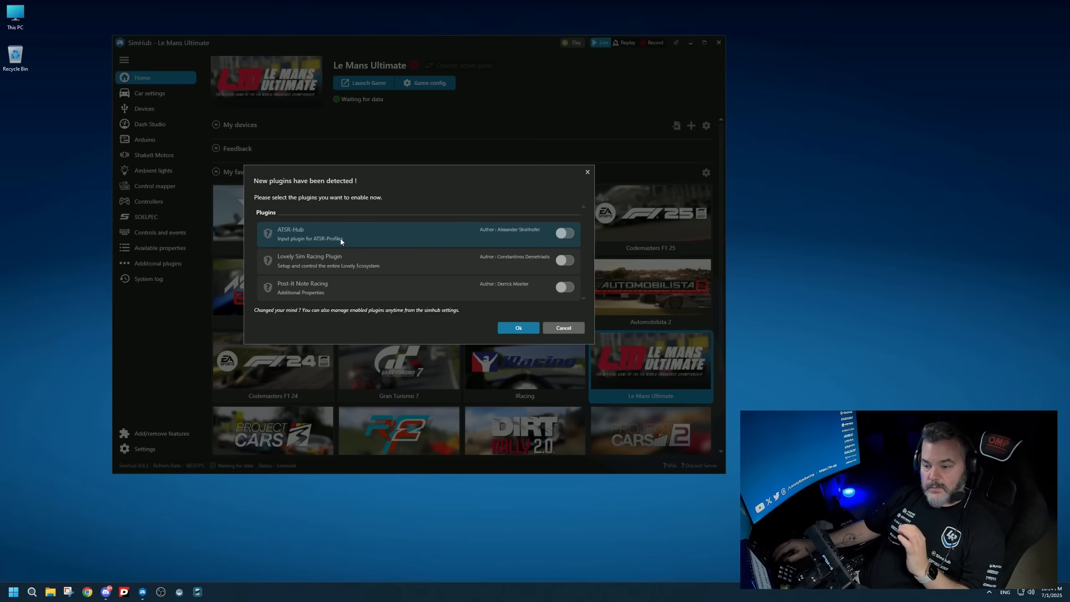
{"action": "left_click", "coordinate": [565, 233]}
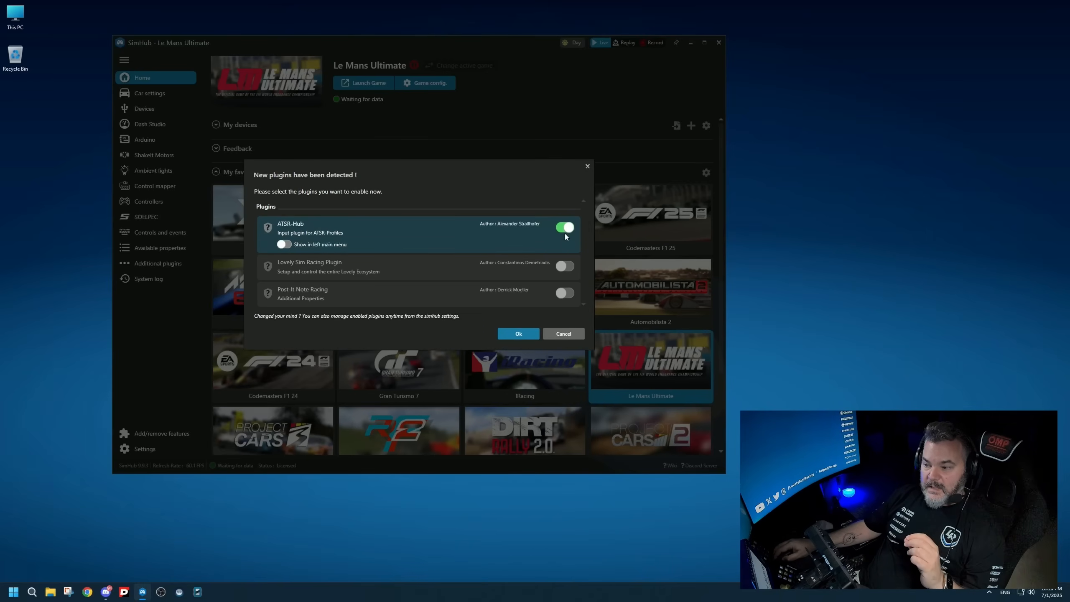
{"action": "left_click", "coordinate": [569, 269]}
{"action": "left_click", "coordinate": [569, 300]}
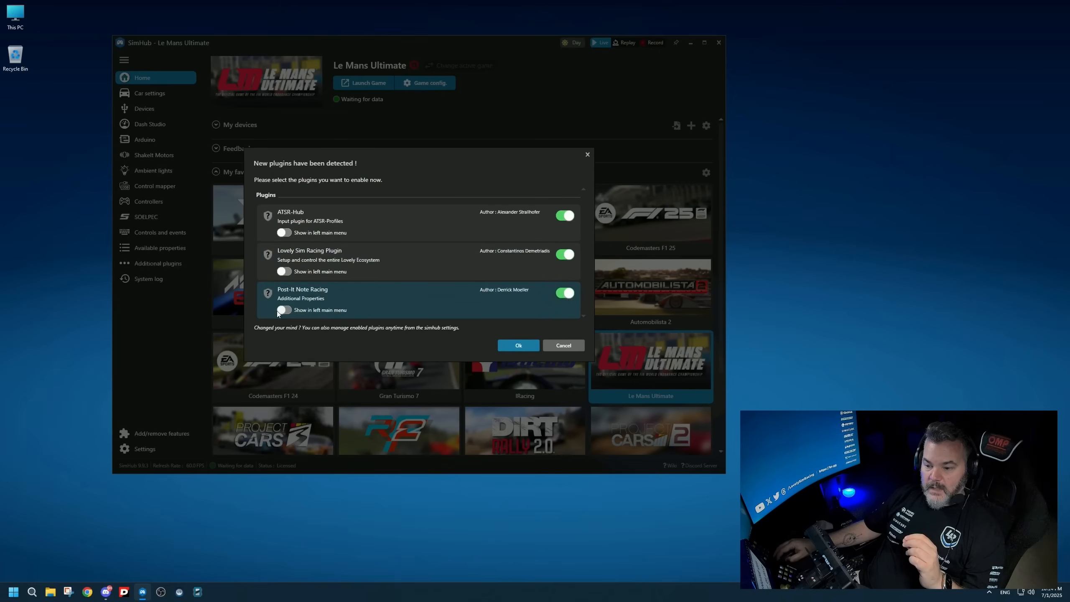
Set all three new plugins to show in the left main menu and confirm the plugin selection.
{"action": "left_click", "coordinate": [285, 271]}
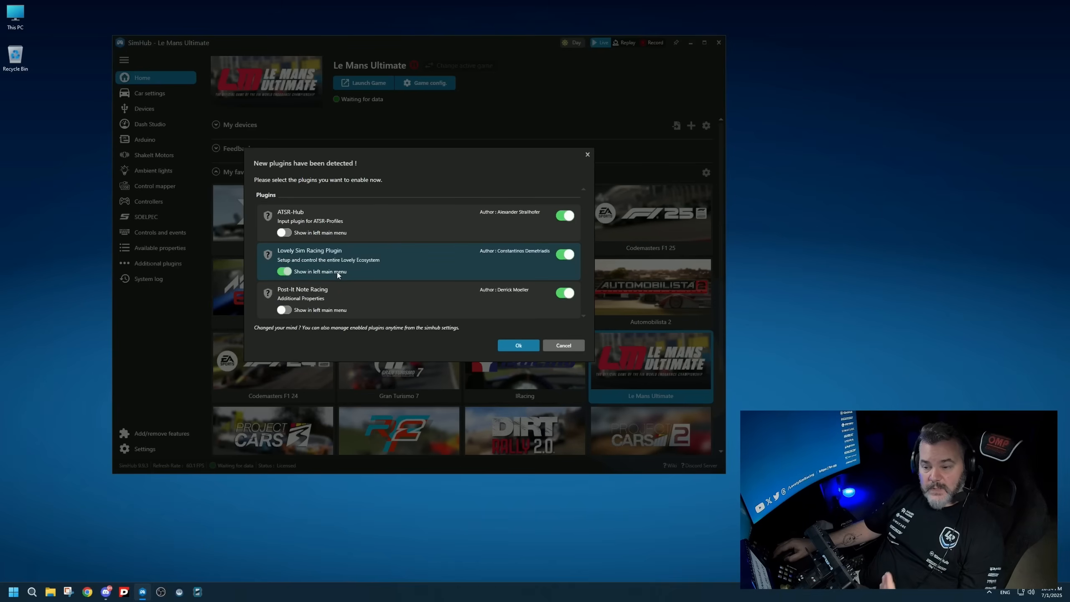
{"action": "left_click", "coordinate": [285, 233]}
{"action": "left_click", "coordinate": [284, 310]}
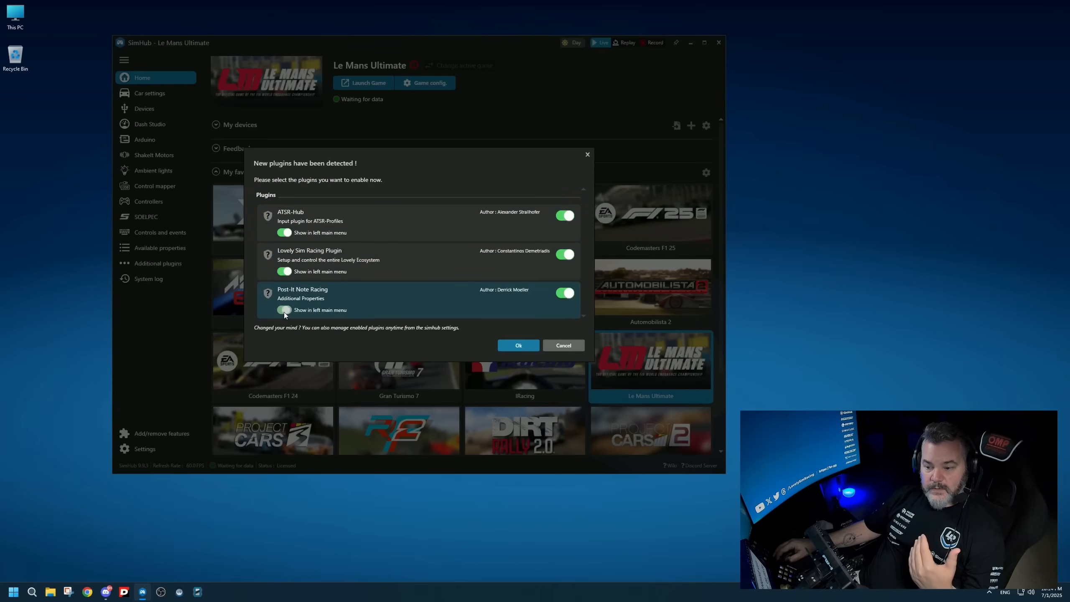
{"action": "left_click", "coordinate": [518, 346]}
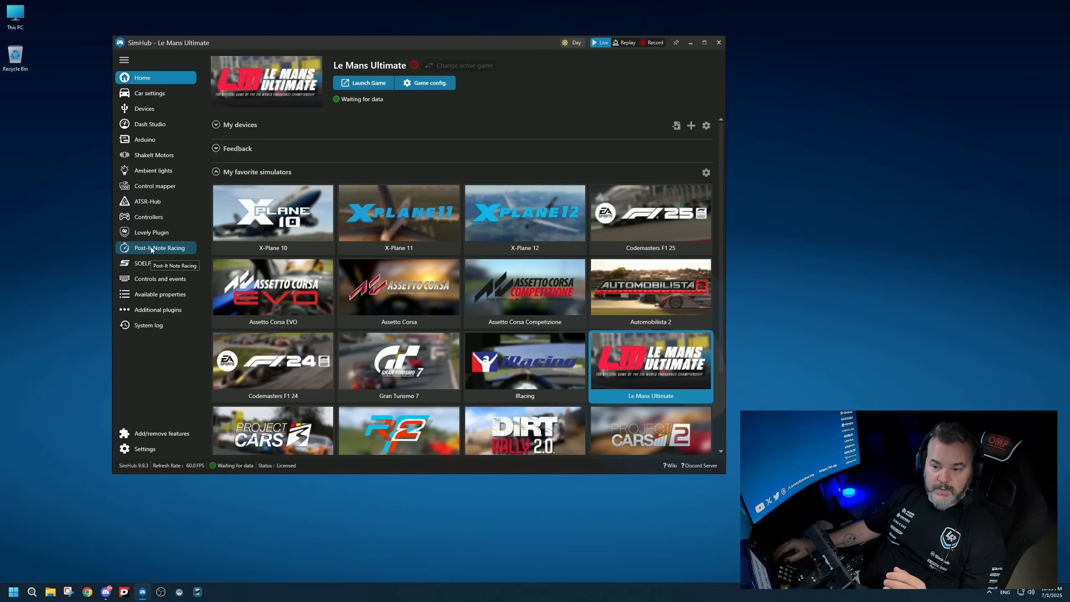
Open the Lovely Plugin page and review its idle screen personalization settings.
{"action": "left_click", "coordinate": [151, 232]}
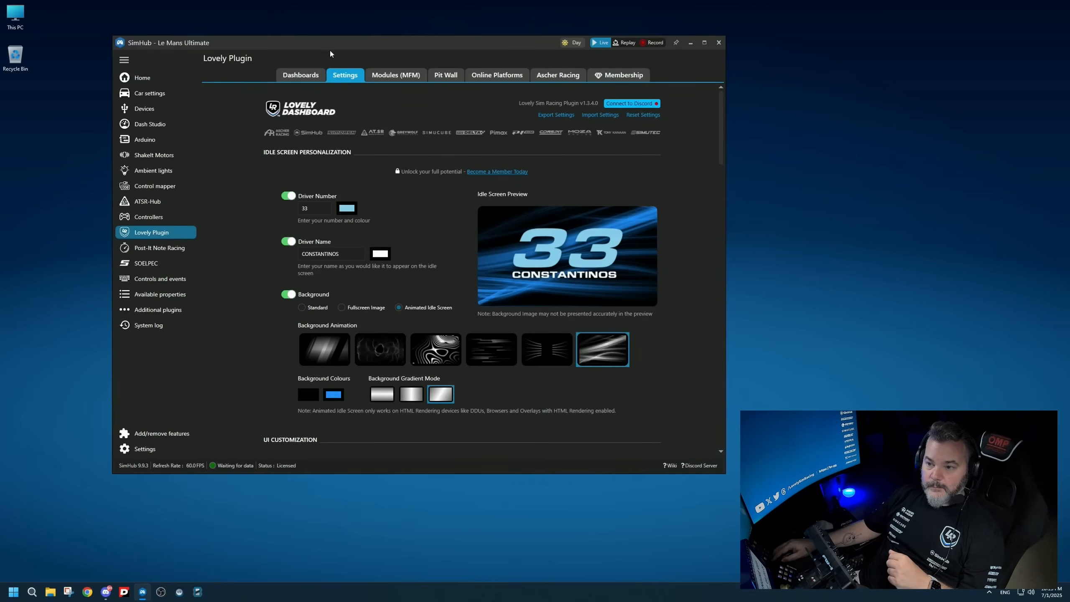
{"action": "left_click_drag", "start_coordinate": [330, 53], "coordinate": [347, 49]}
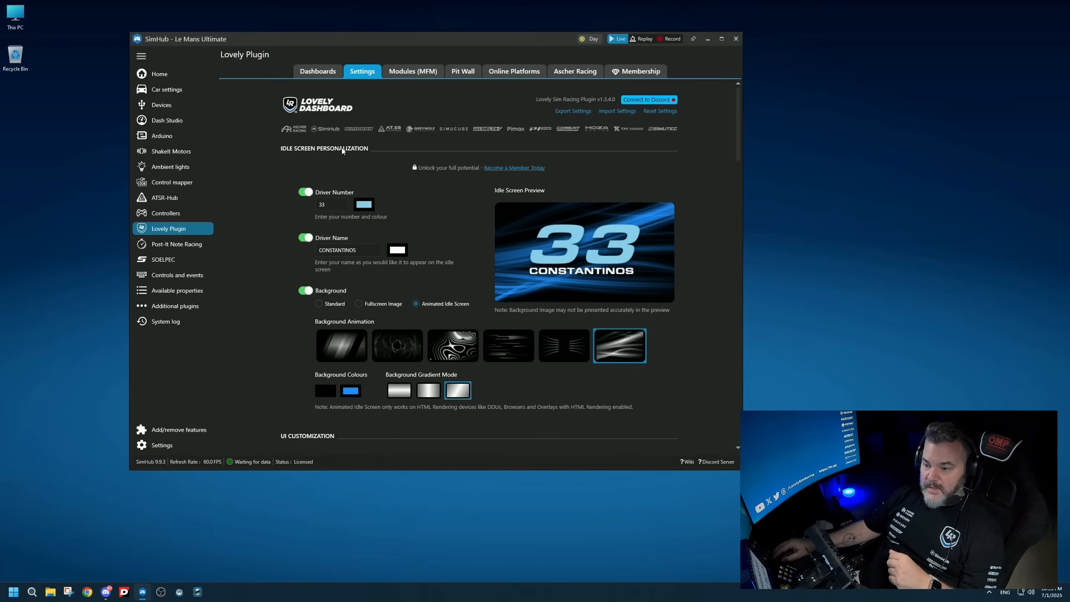
{"action": "scroll", "coordinate": [409, 143], "scroll_direction": "down", "scroll_amount": 1}
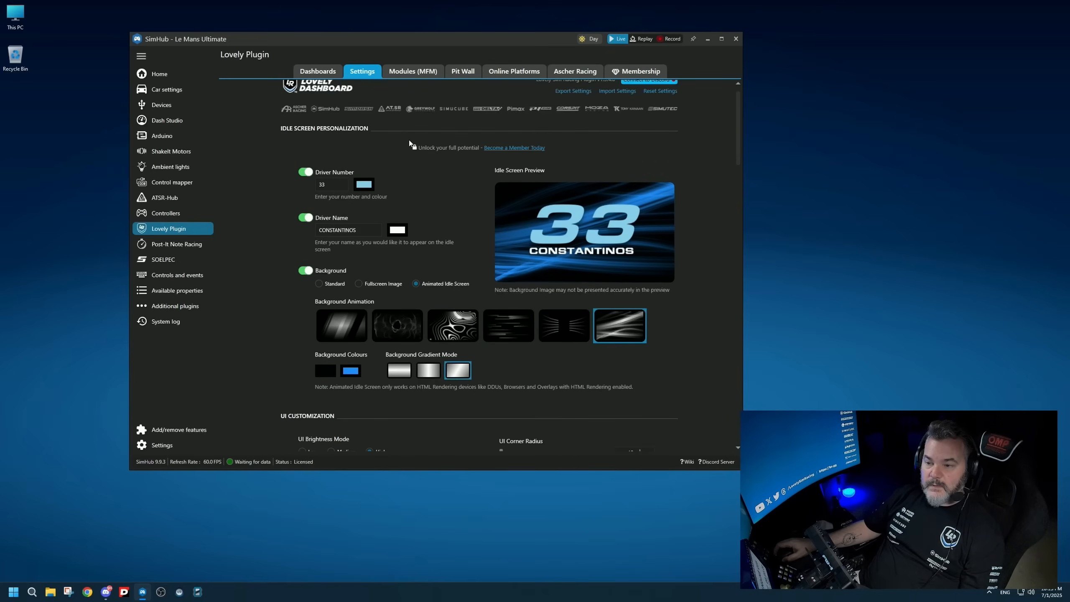
{"action": "scroll", "coordinate": [418, 194], "scroll_direction": "up", "scroll_amount": 1}
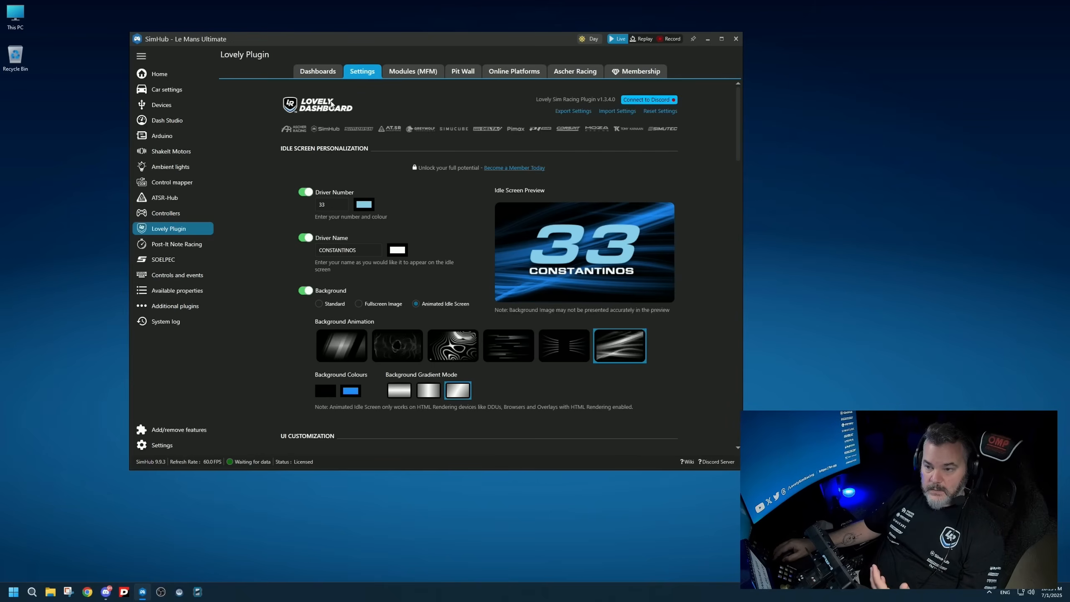
Install the Lovely Dashboard from the Lovely Plugin's dashboards and import it into the SimHub library.
{"action": "left_click", "coordinate": [320, 74]}
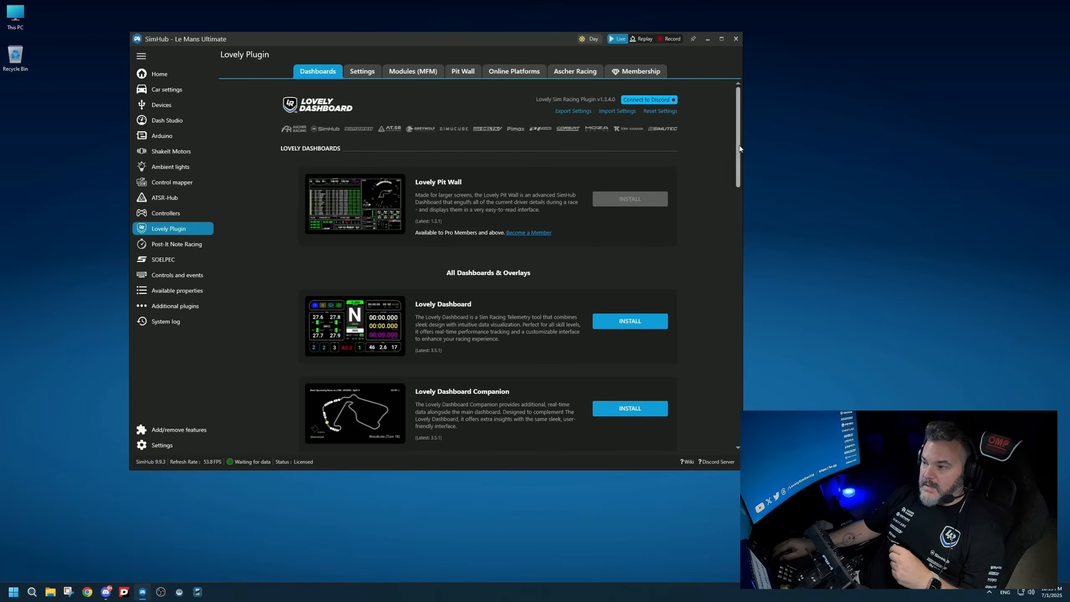
{"action": "mouse_move", "coordinate": [740, 162]}
{"action": "left_mouse_down"}
{"action": "mouse_move", "coordinate": [721, 333]}
{"action": "mouse_move", "coordinate": [731, 158]}
{"action": "left_mouse_up"}
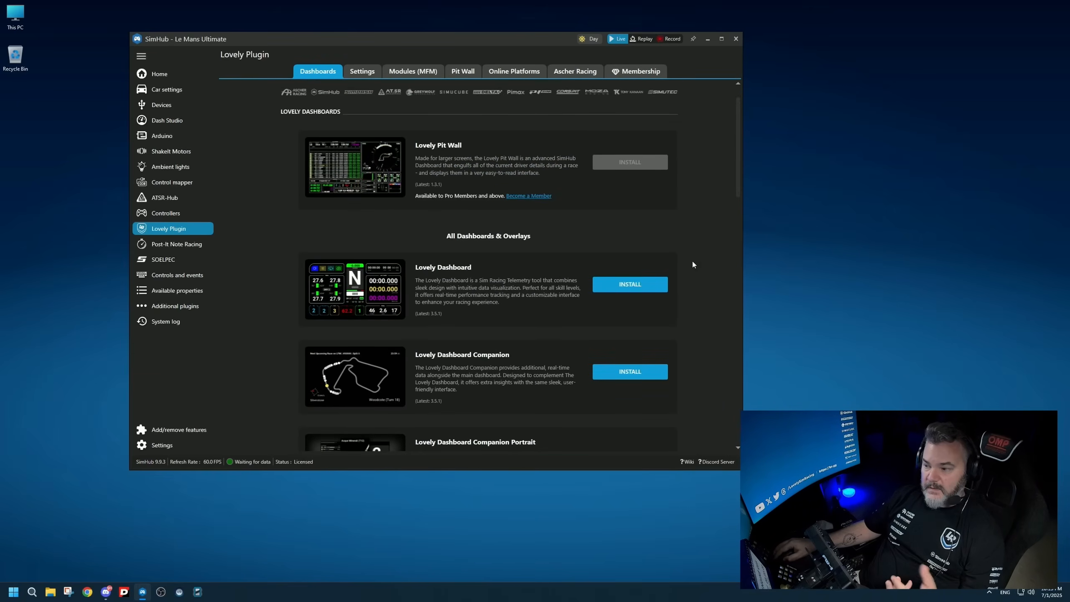
{"action": "left_click", "coordinate": [628, 285]}
{"action": "scroll", "coordinate": [628, 289], "scroll_direction": "down", "scroll_amount": 1}
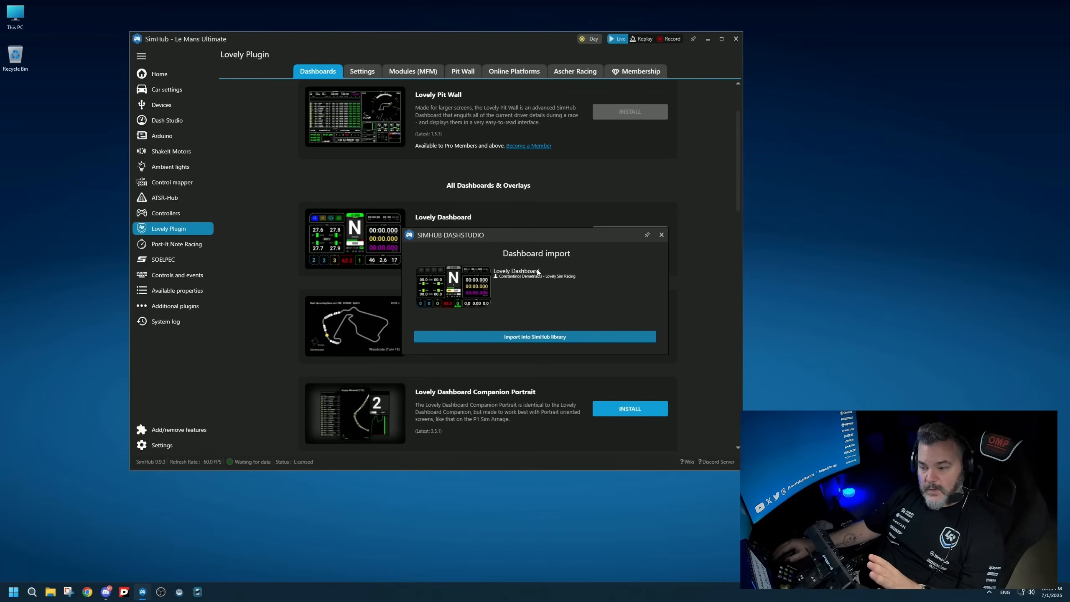
{"action": "left_click", "coordinate": [531, 337]}
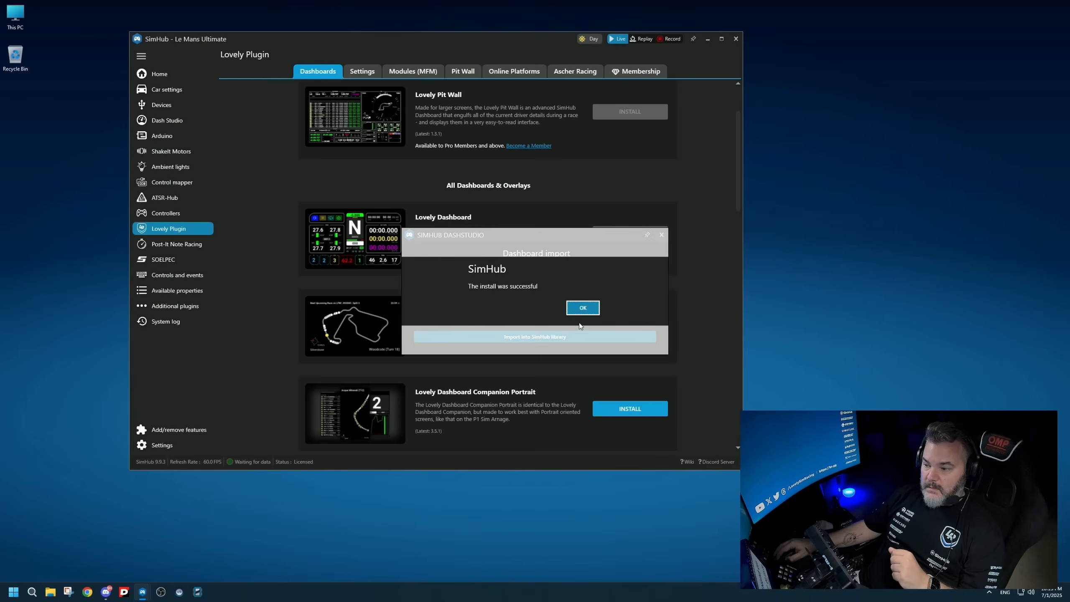
{"action": "left_click", "coordinate": [581, 308]}
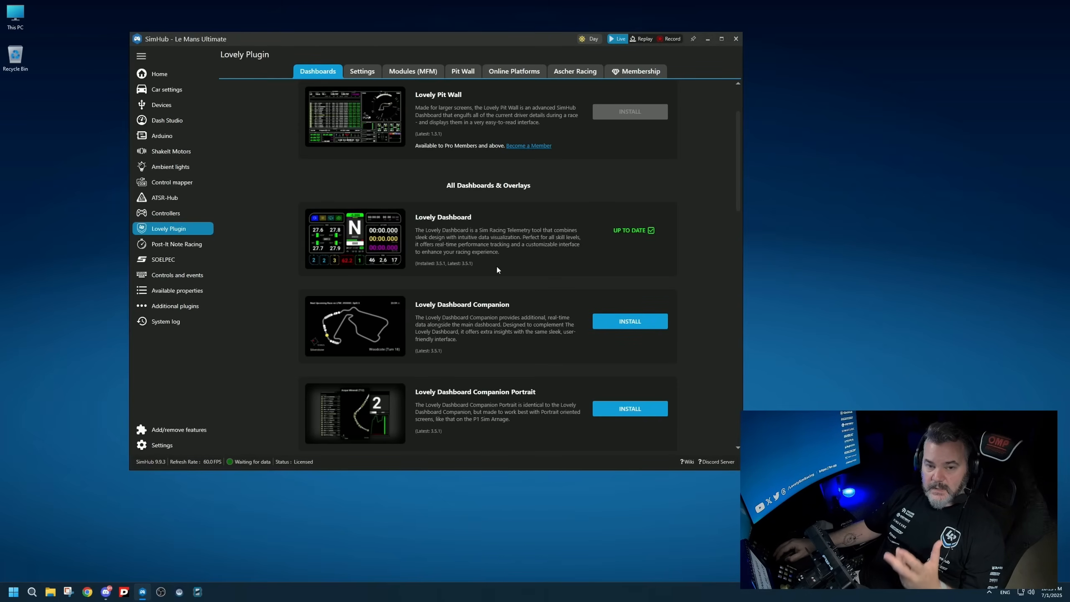
Check the Lovely Dashboards group in Dash Studio and browse the other dashboards and overlays offered by the Lovely Plugin.
{"action": "left_click", "coordinate": [166, 120]}
{"action": "scroll", "coordinate": [418, 246], "scroll_direction": "down", "scroll_amount": 10}
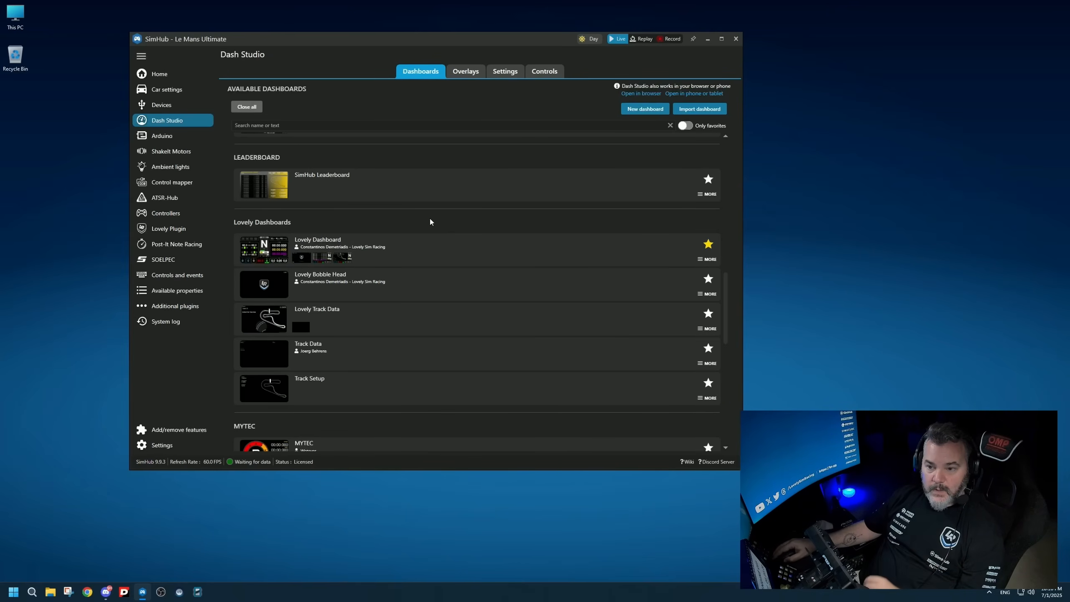
{"action": "left_click", "coordinate": [169, 228]}
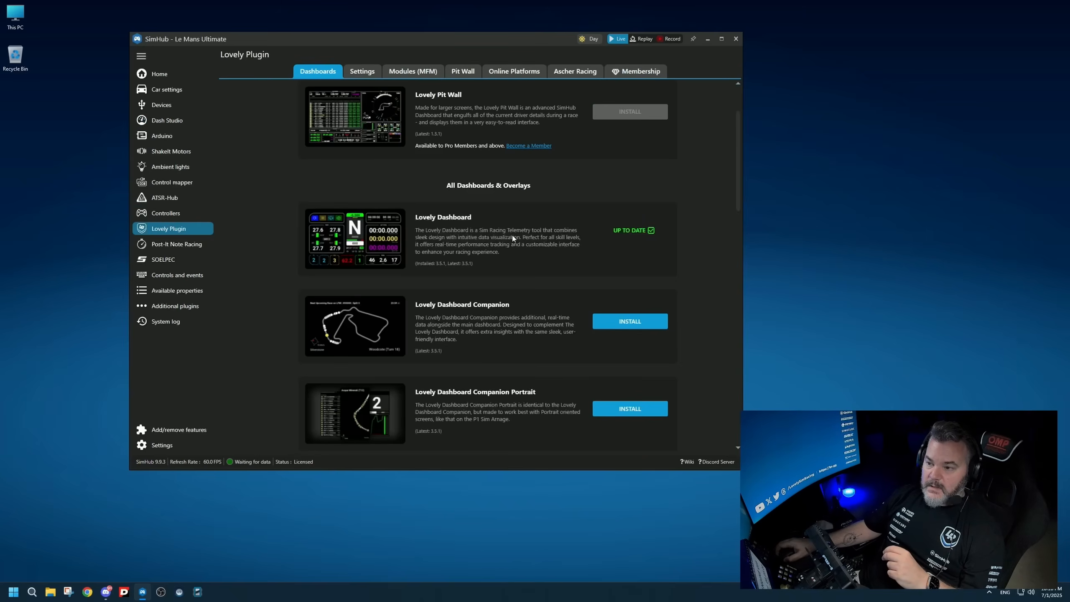
{"action": "scroll", "coordinate": [503, 281], "scroll_direction": "down", "scroll_amount": 6}
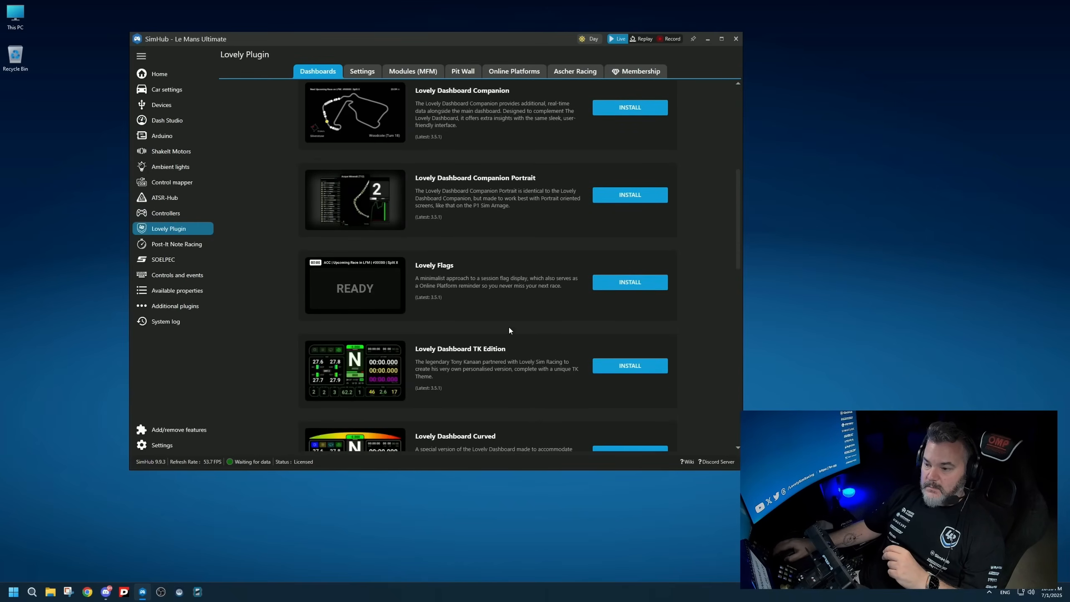
{"action": "scroll", "coordinate": [509, 329], "scroll_direction": "down", "scroll_amount": 6}
{"action": "scroll", "coordinate": [511, 333], "scroll_direction": "up", "scroll_amount": 12}
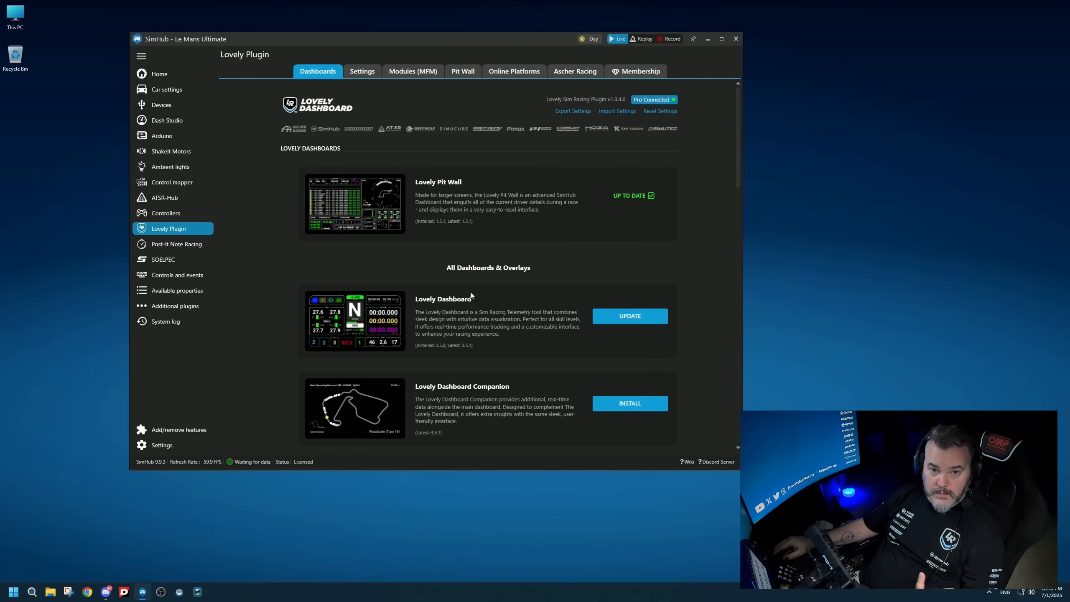
Update the installed Lovely Dashboard to version 3.5.1 from the plugin's dashboards and overlays.
{"action": "scroll", "coordinate": [474, 300], "scroll_direction": "down", "scroll_amount": 3}
{"action": "left_click", "coordinate": [628, 261]}
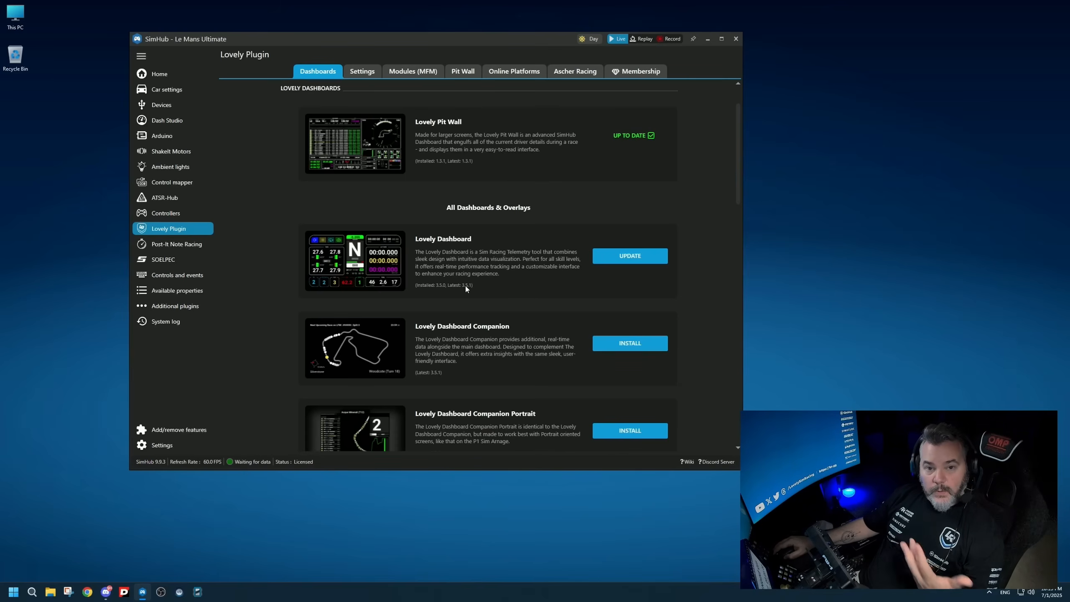
{"action": "left_click", "coordinate": [631, 256]}
{"action": "scroll", "coordinate": [671, 252], "scroll_direction": "down", "scroll_amount": 1}
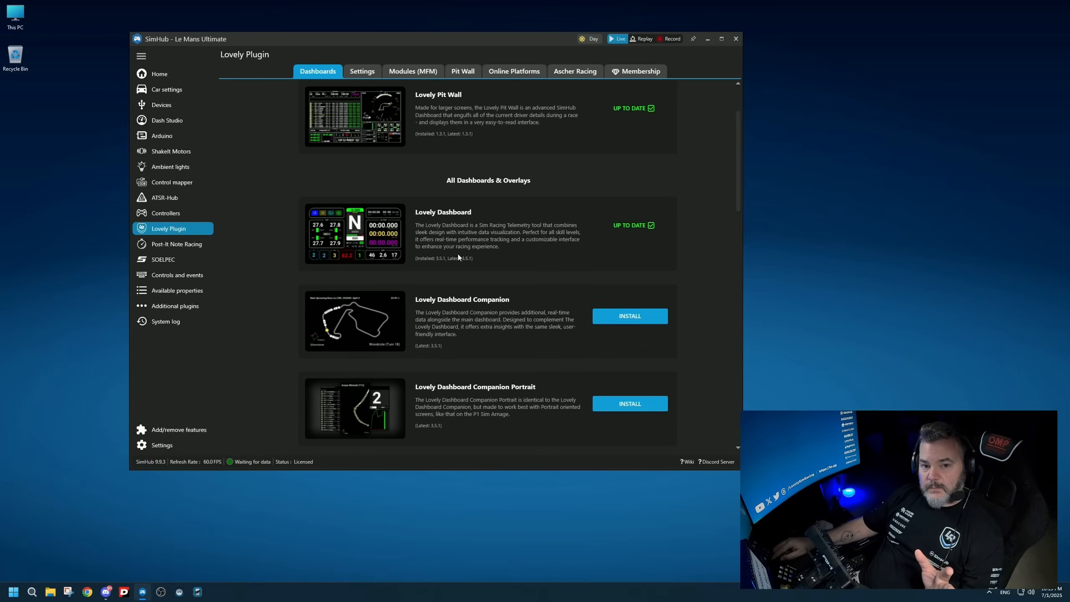
Connect the Lovely Plugin to Discord to link the membership, and return to SimHub.
{"action": "scroll", "coordinate": [478, 294], "scroll_direction": "up", "scroll_amount": 3}
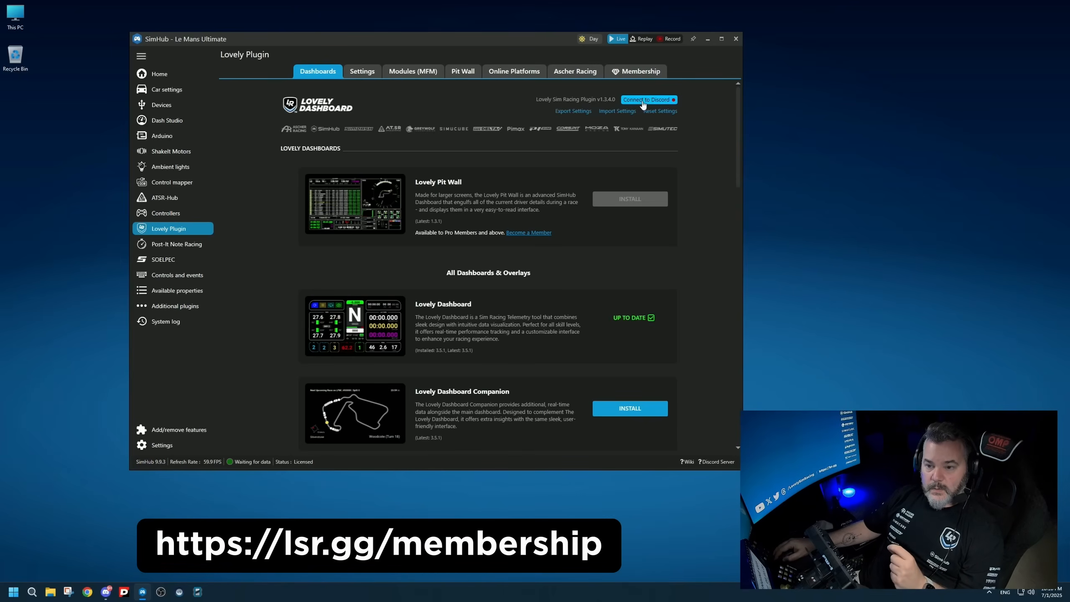
{"action": "left_click", "coordinate": [643, 100]}
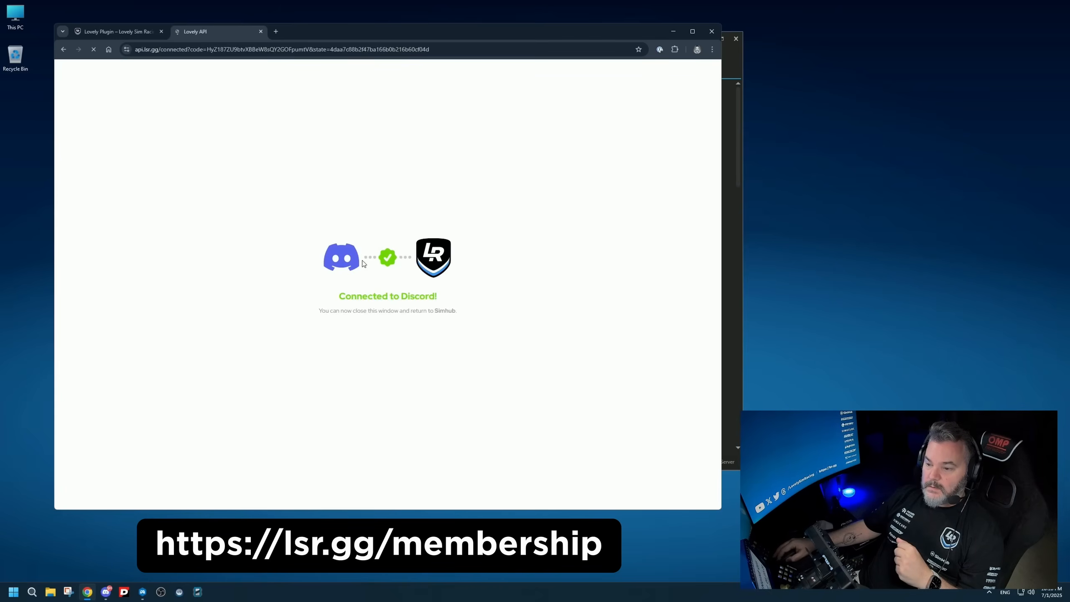
{"action": "left_click", "coordinate": [728, 96]}
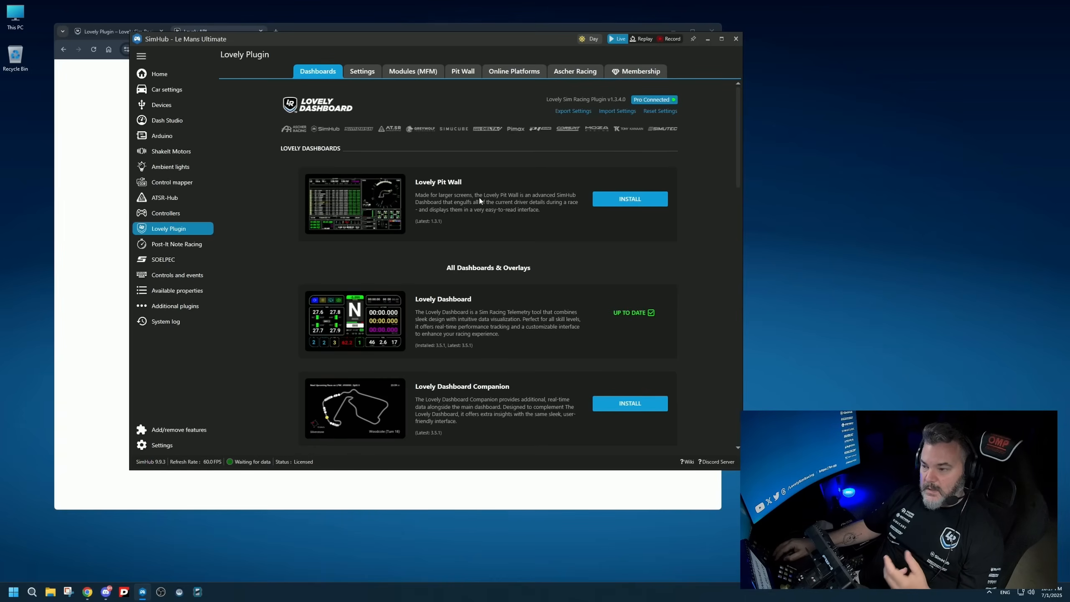
Install the Lovely Pit Wall dashboard, version 1.3.1.
{"action": "left_click", "coordinate": [633, 207]}
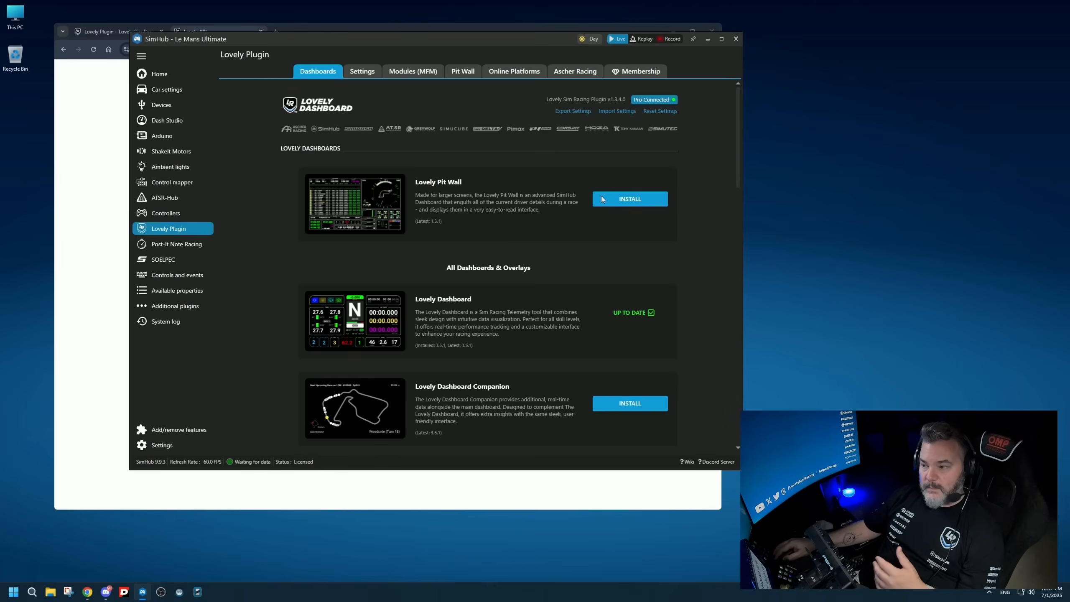
{"action": "left_click", "coordinate": [628, 201]}
{"action": "scroll", "coordinate": [675, 207], "scroll_direction": "down", "scroll_amount": 2}
{"action": "scroll", "coordinate": [699, 210], "scroll_direction": "up", "scroll_amount": 3}
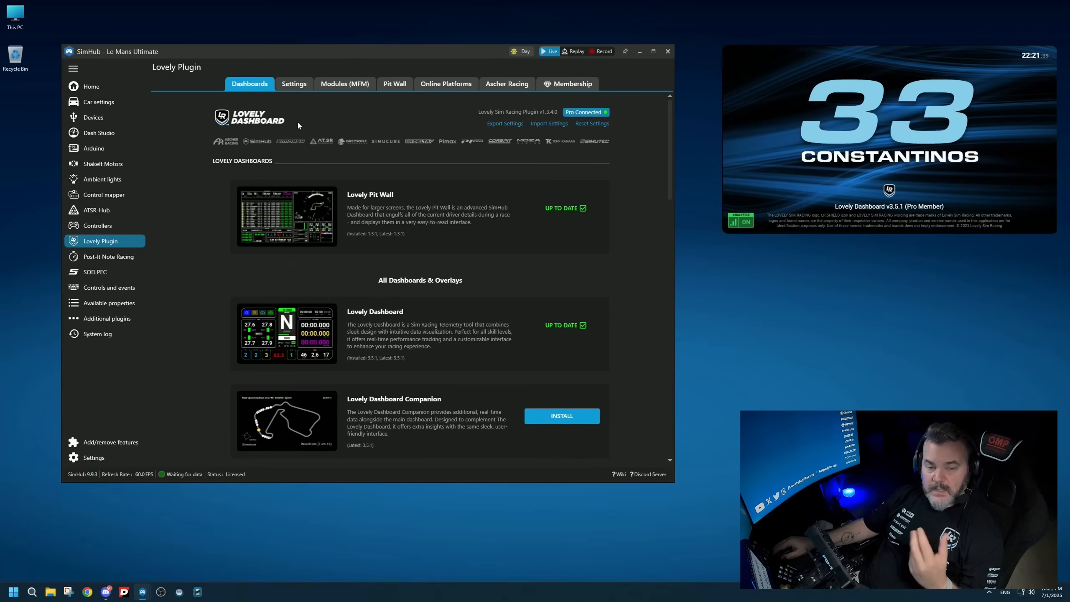
Open the Lovely Plugin's idle screen personalization settings, turn the driver number off and back on, and set its colour to purple.
{"action": "left_click", "coordinate": [294, 84]}
{"action": "scroll", "coordinate": [342, 205], "scroll_direction": "down", "scroll_amount": 2}
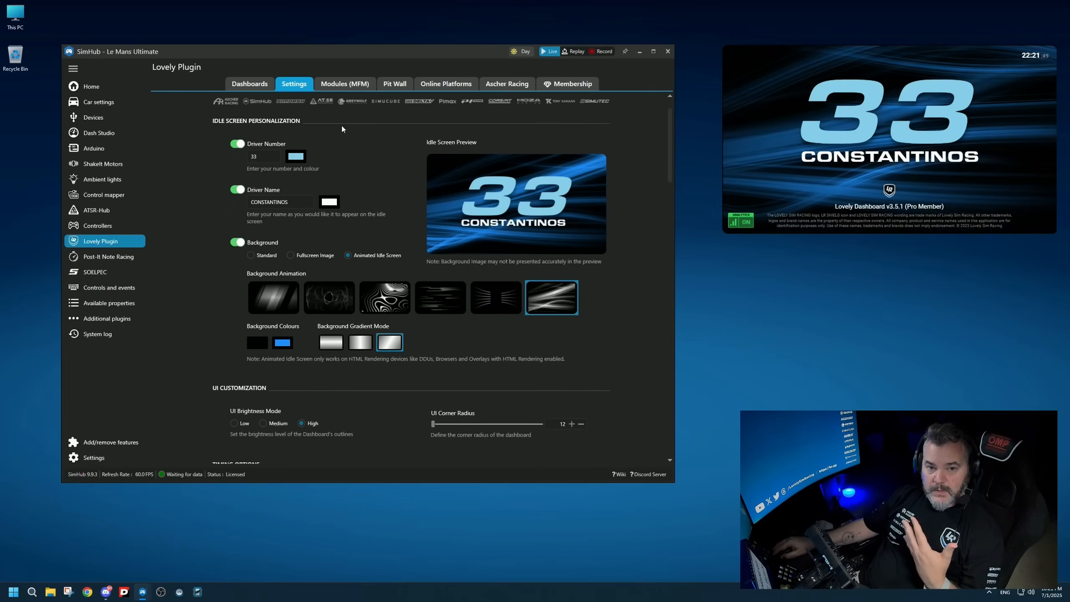
{"action": "left_click", "coordinate": [238, 144]}
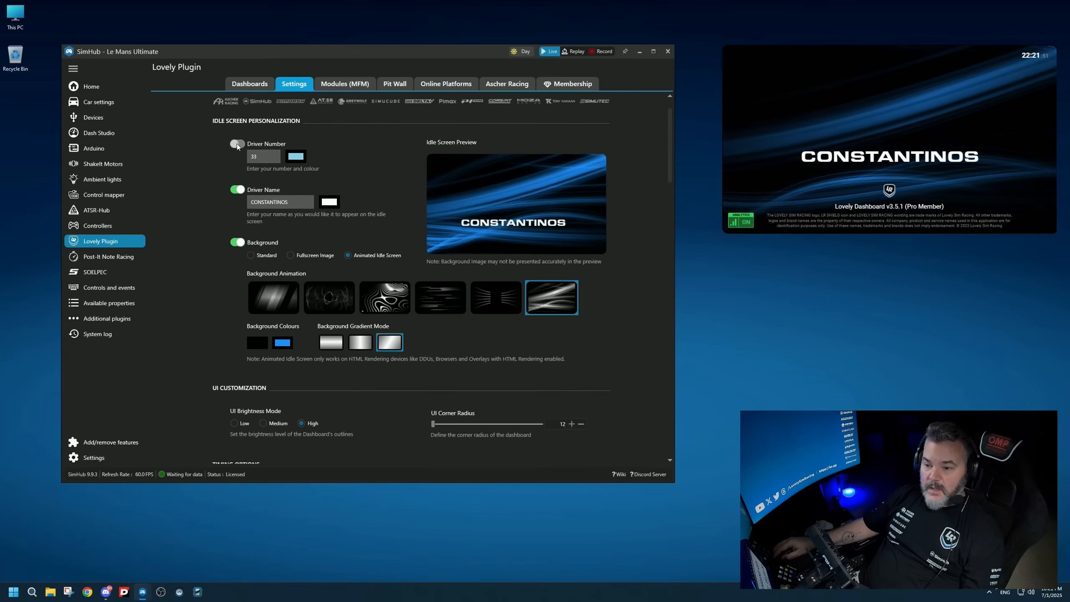
{"action": "left_click", "coordinate": [239, 145]}
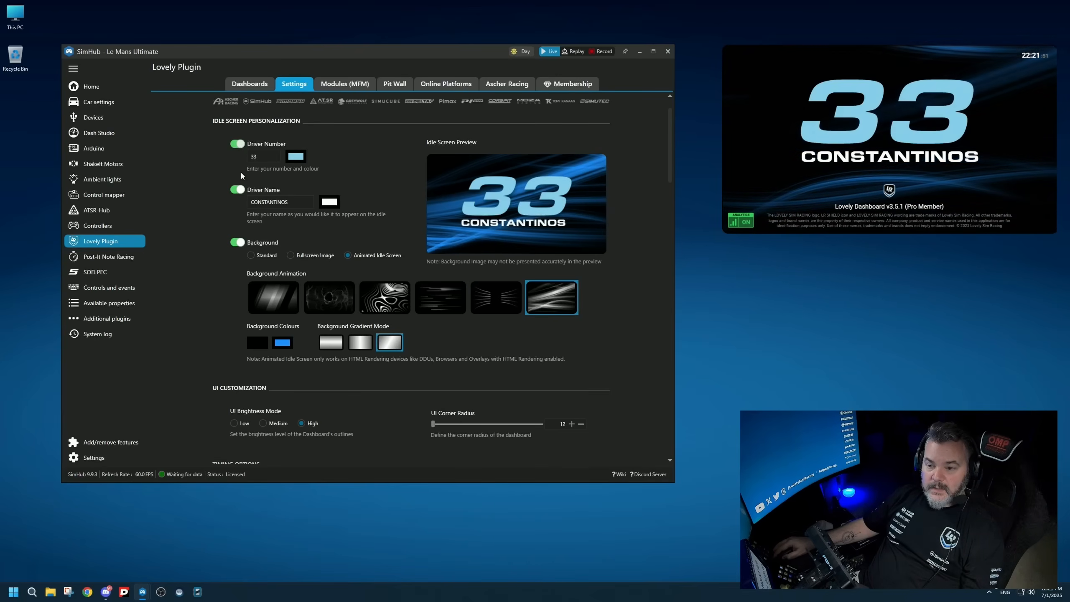
{"action": "left_click", "coordinate": [296, 157]}
{"action": "left_click", "coordinate": [379, 191]}
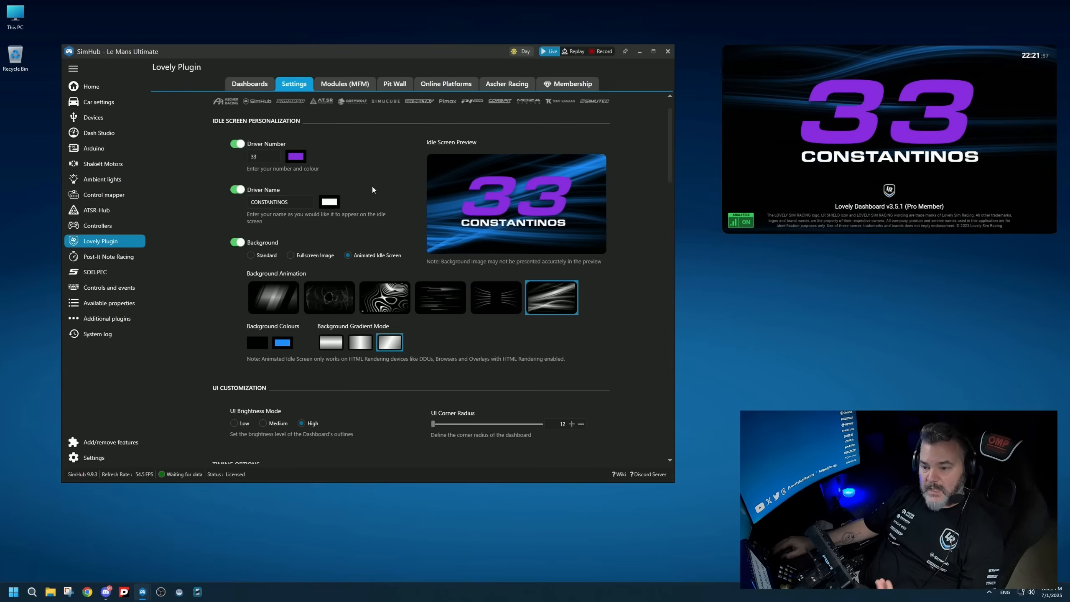
Turn the driver name on the idle screen off and back on.
{"action": "scroll", "coordinate": [358, 196], "scroll_direction": "down", "scroll_amount": 3}
{"action": "left_click", "coordinate": [237, 130]}
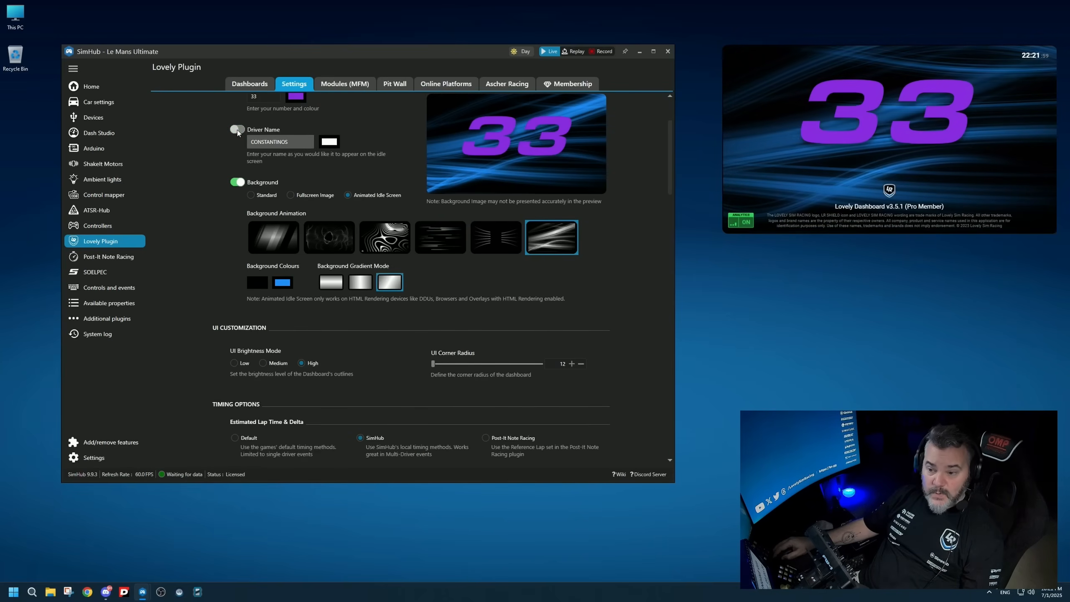
{"action": "left_click", "coordinate": [238, 130]}
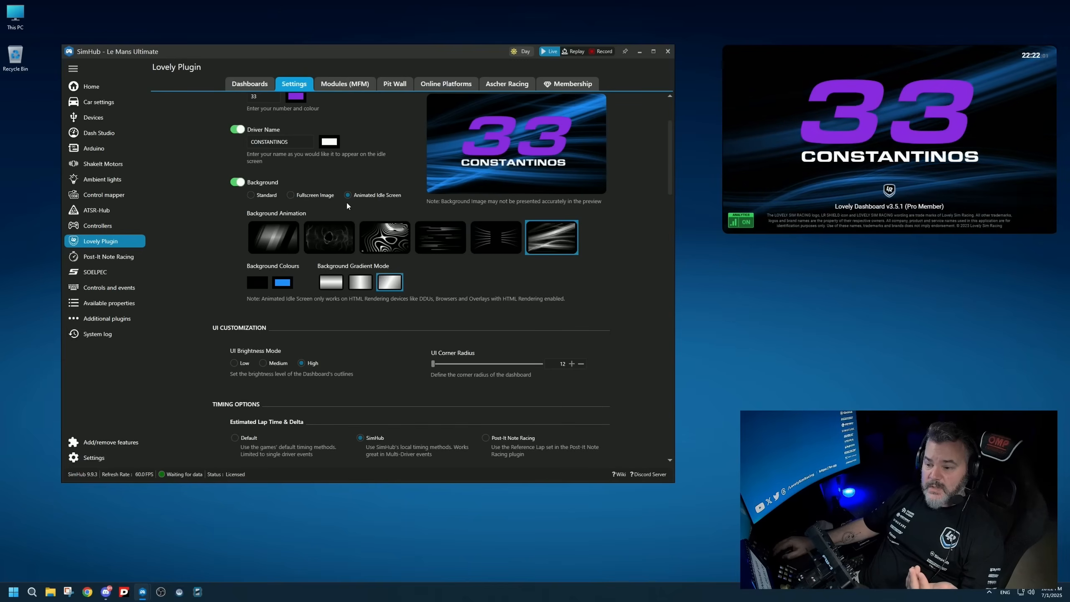
Preview the contour-line and horizontal-streak background animations, and reselect the diagonal light-streak animation.
{"action": "left_click", "coordinate": [374, 243]}
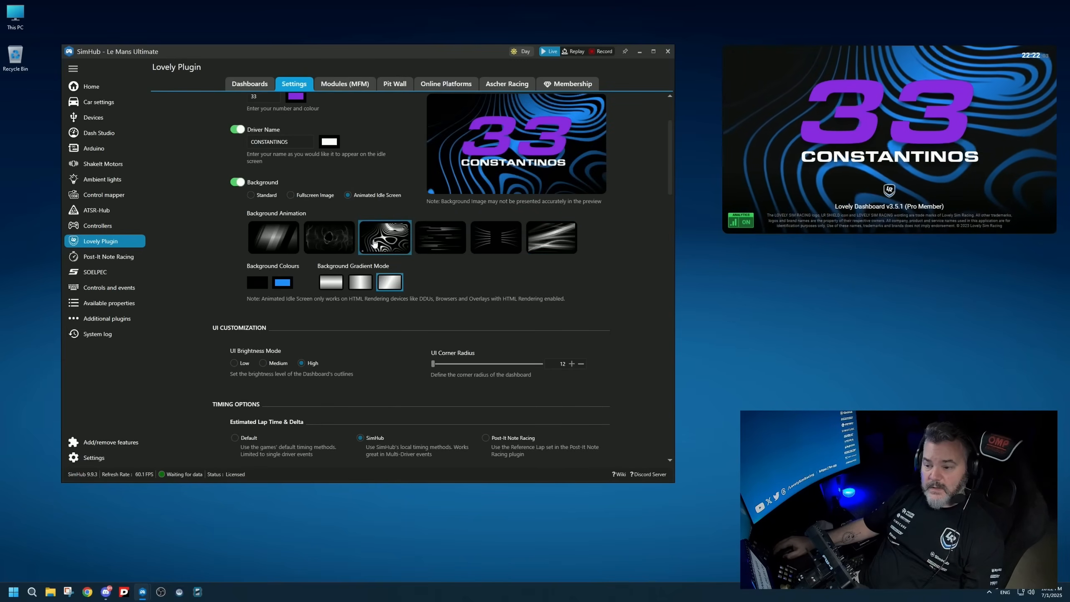
{"action": "left_click", "coordinate": [440, 242]}
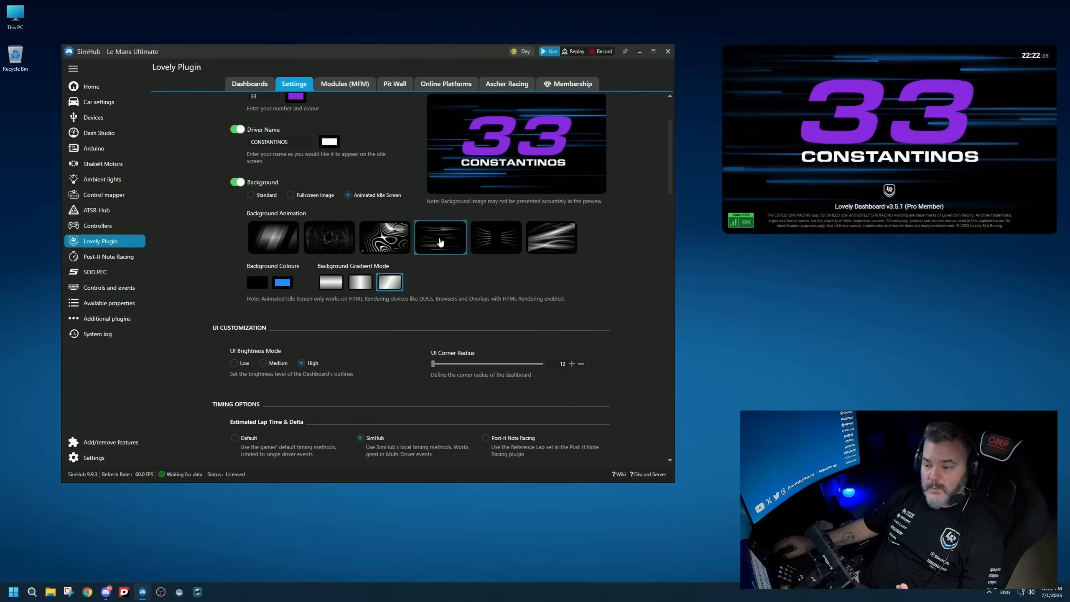
{"action": "left_click", "coordinate": [544, 245]}
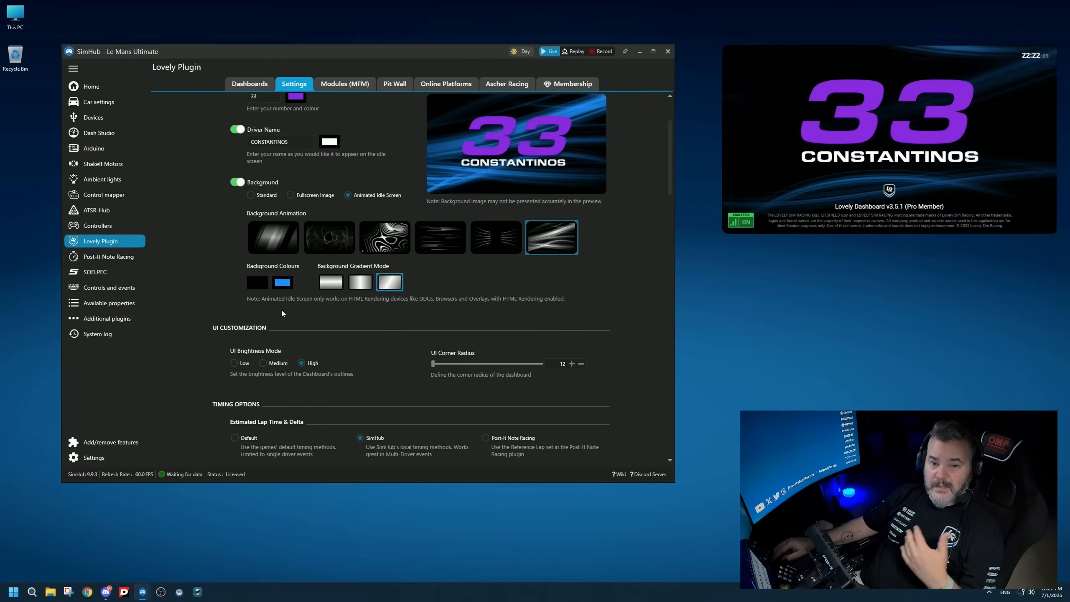
Set the two idle screen background colours to crimson red and white.
{"action": "scroll", "coordinate": [288, 301], "scroll_direction": "up", "scroll_amount": 2}
{"action": "left_click", "coordinate": [257, 343]}
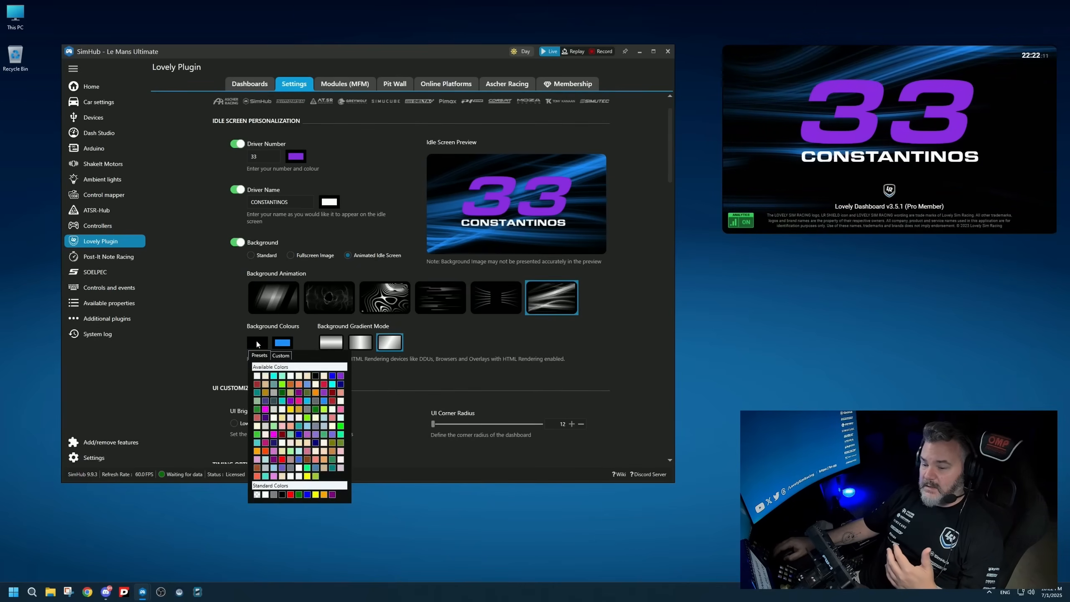
{"action": "left_click", "coordinate": [324, 385]}
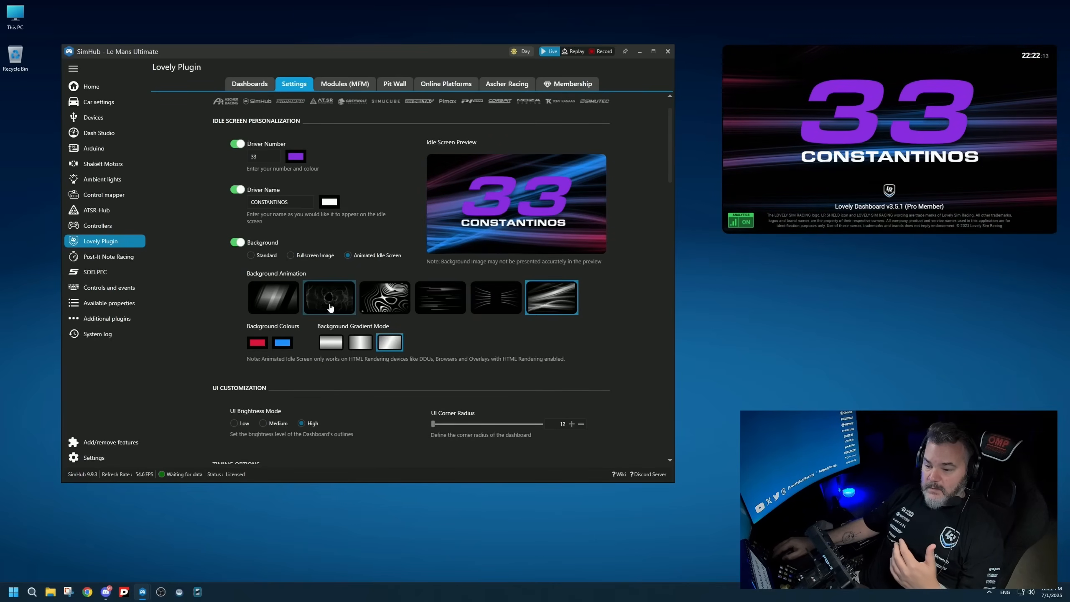
{"action": "left_click", "coordinate": [283, 344]}
{"action": "left_click", "coordinate": [298, 415]}
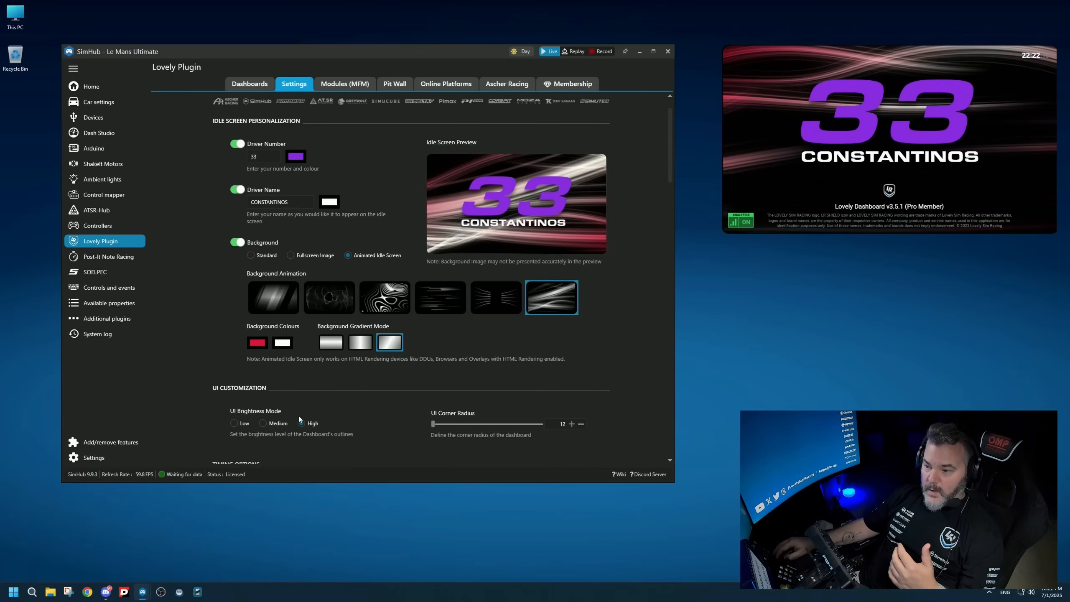
Restore the idle screen background colours to black and blue.
{"action": "left_click", "coordinate": [282, 343]}
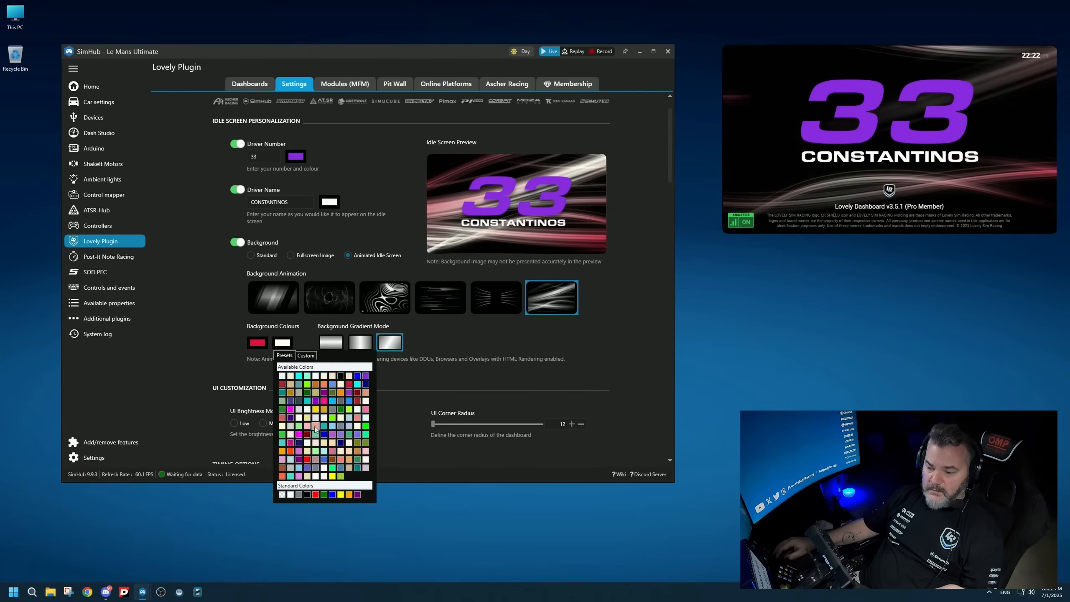
{"action": "left_click", "coordinate": [348, 401]}
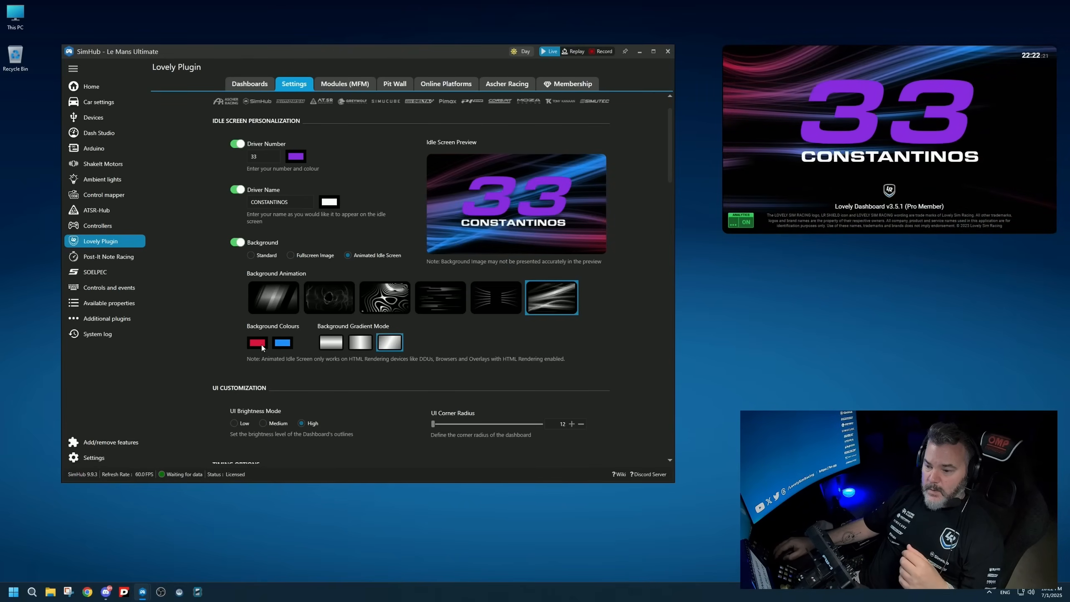
{"action": "left_click", "coordinate": [283, 343]}
{"action": "left_click", "coordinate": [316, 375]}
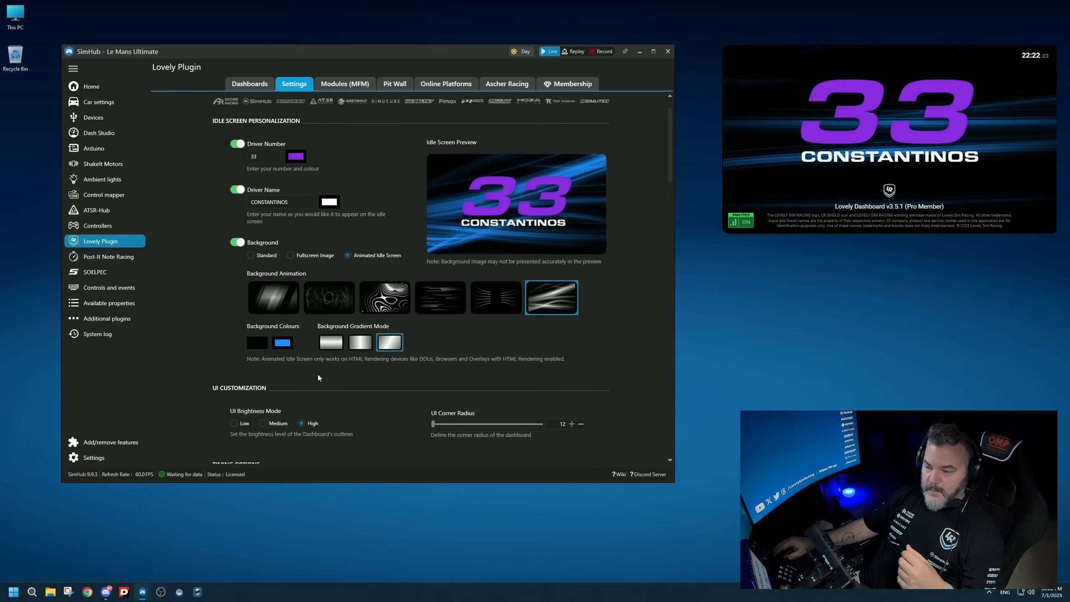
Try the three background gradient modes with the slanted-bars animation, and return to the diagonal gradient and light-streak animation.
{"action": "left_click", "coordinate": [329, 348]}
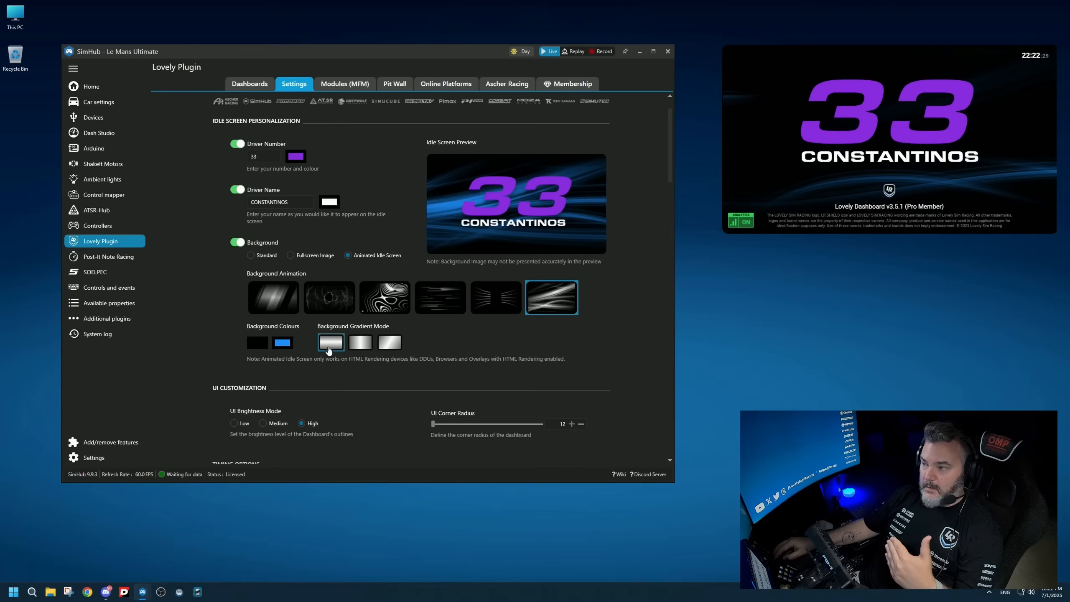
{"action": "left_click", "coordinate": [267, 294]}
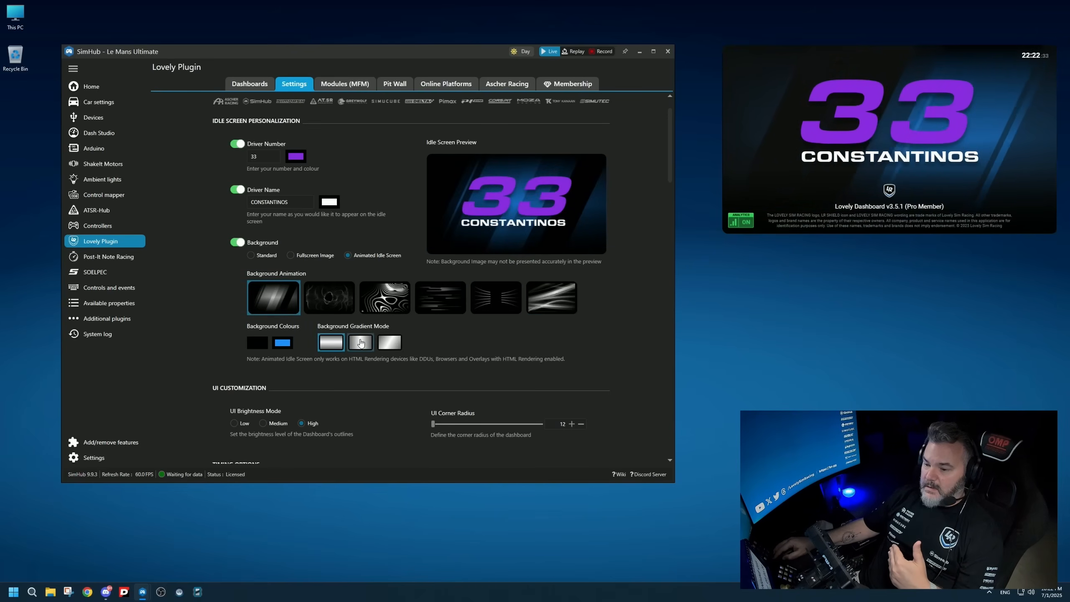
{"action": "left_click", "coordinate": [360, 343]}
{"action": "left_click", "coordinate": [390, 342]}
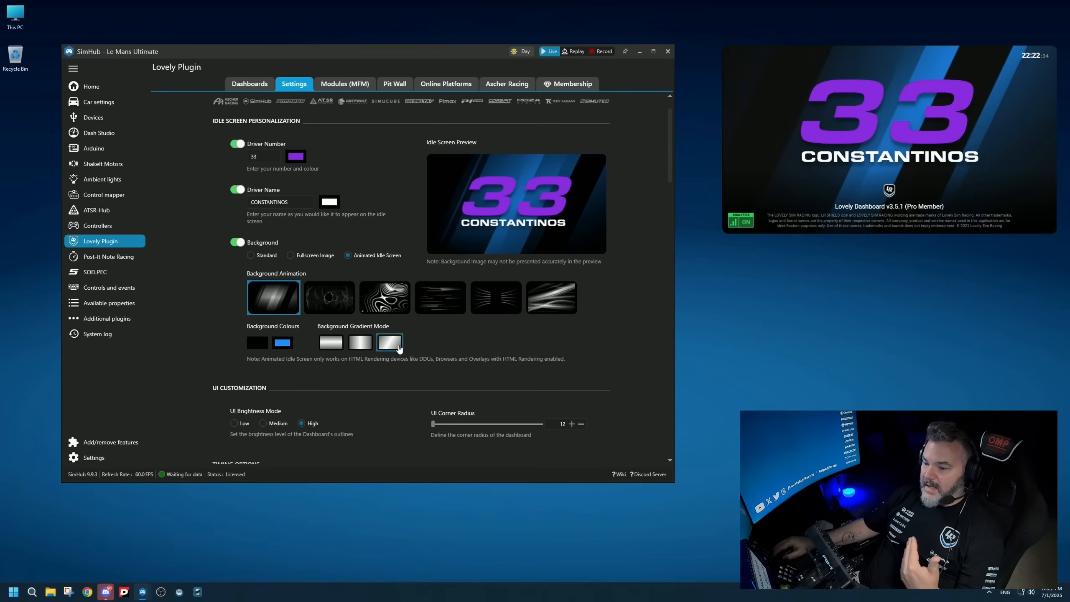
{"action": "left_click", "coordinate": [558, 303]}
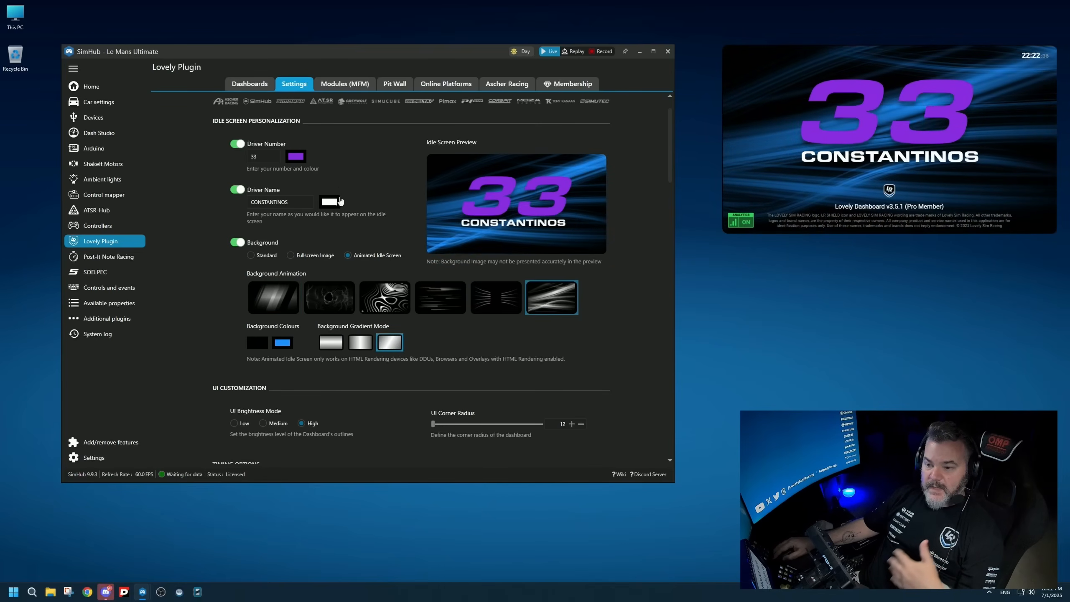
Set the driver number's colour to bright sky blue.
{"action": "left_click", "coordinate": [297, 158]}
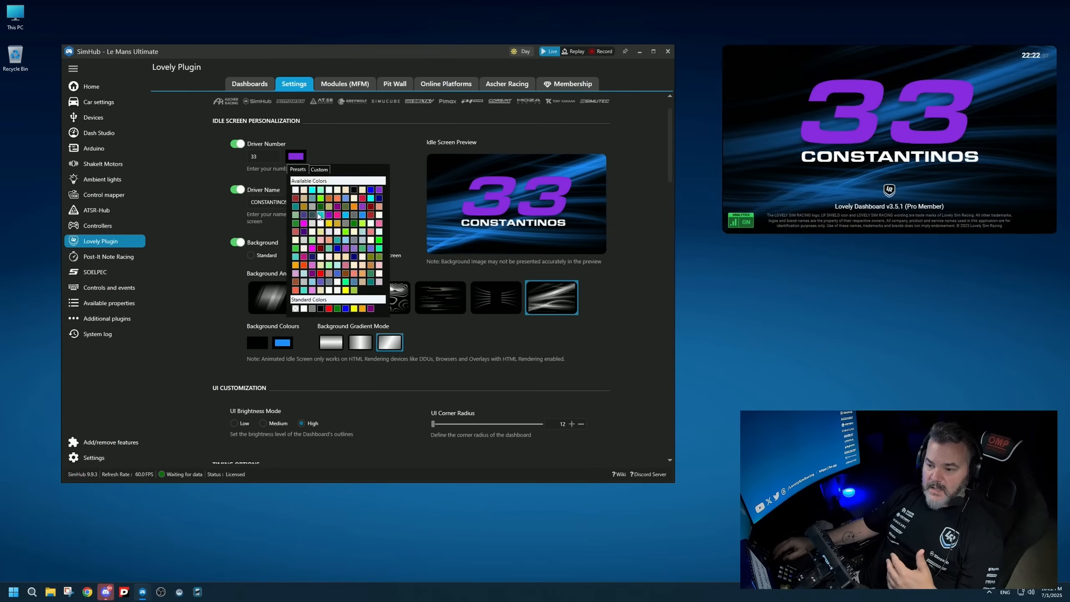
{"action": "left_click", "coordinate": [353, 215]}
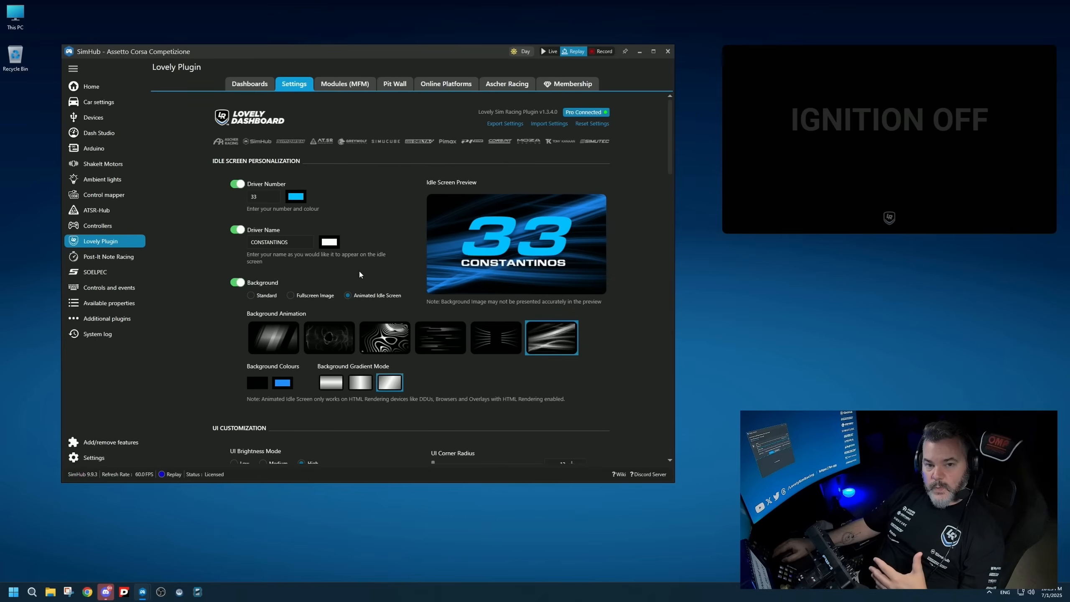
Preview the Low and Medium UI brightness modes, return to High, and try a larger UI corner radius.
{"action": "scroll", "coordinate": [361, 274], "scroll_direction": "down", "scroll_amount": 3}
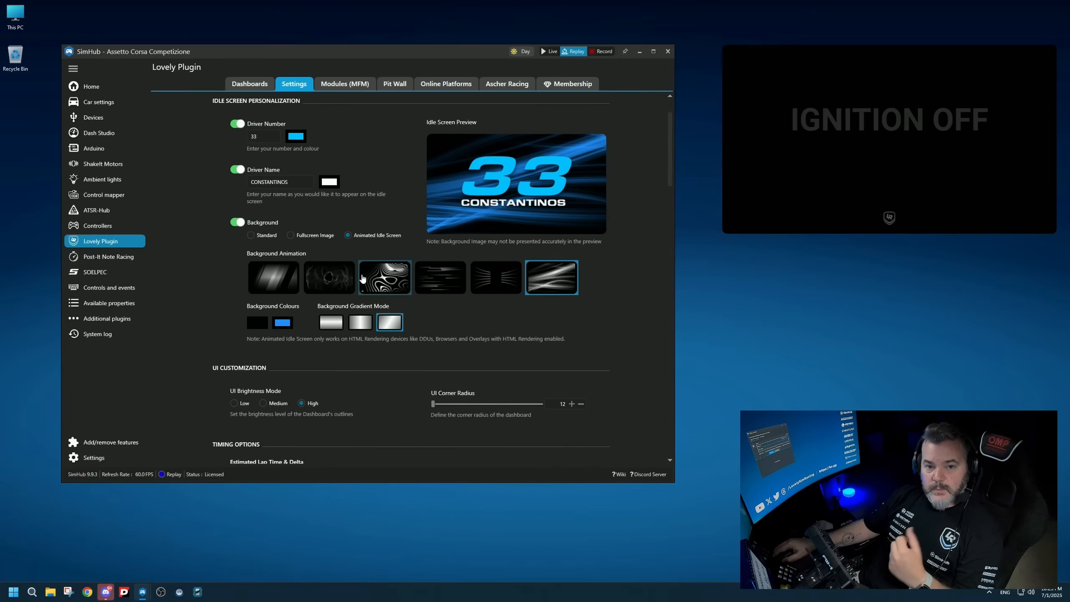
{"action": "scroll", "coordinate": [409, 329], "scroll_direction": "down", "scroll_amount": 2}
{"action": "scroll", "coordinate": [409, 328], "scroll_direction": "down", "scroll_amount": 8}
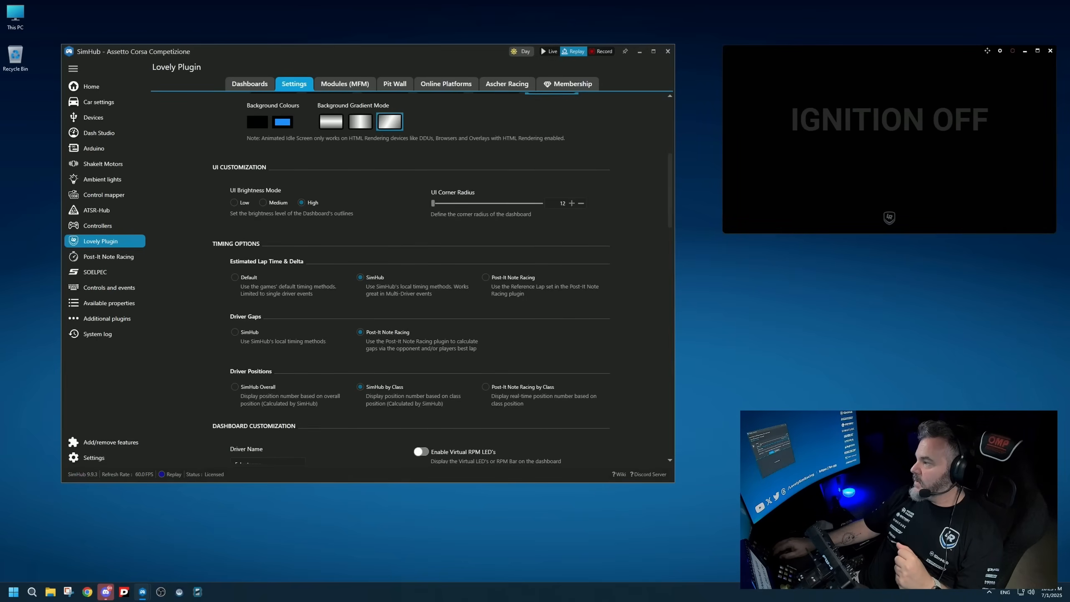
{"action": "left_click", "coordinate": [235, 203]}
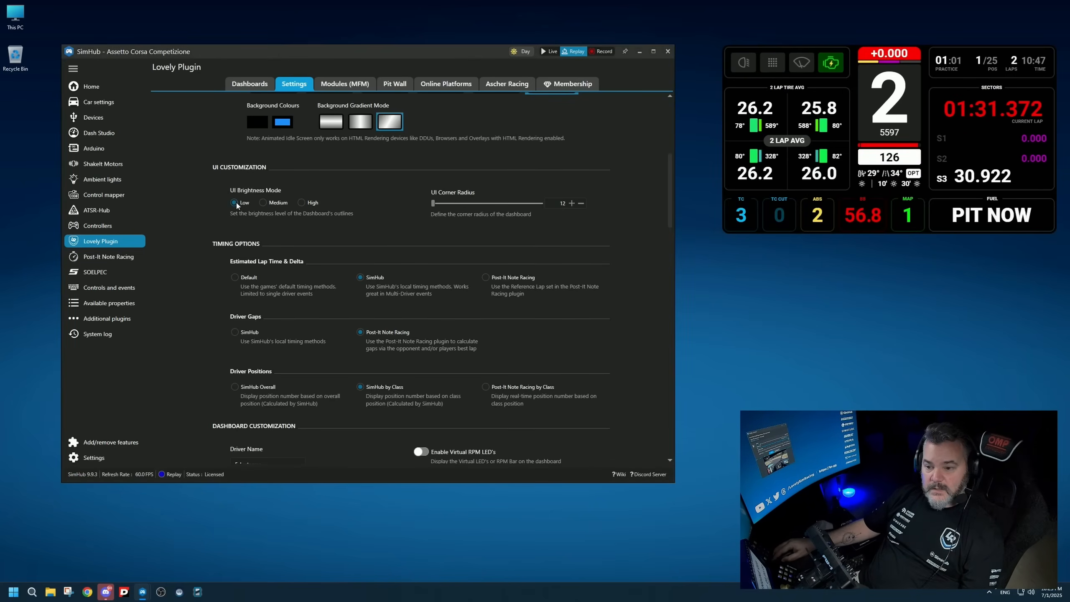
{"action": "left_click", "coordinate": [263, 203]}
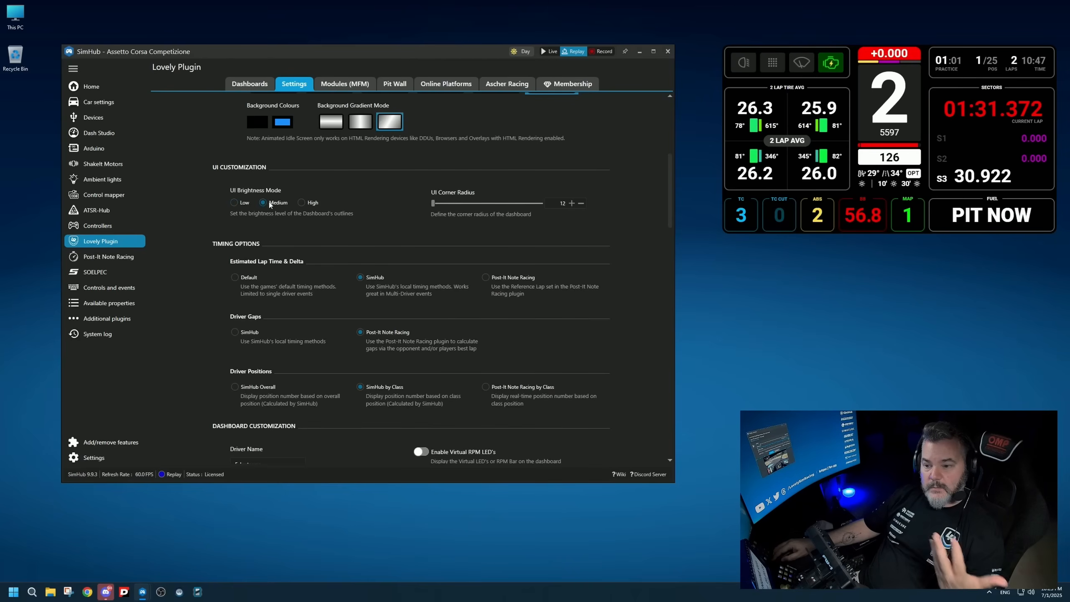
{"action": "left_click", "coordinate": [302, 203]}
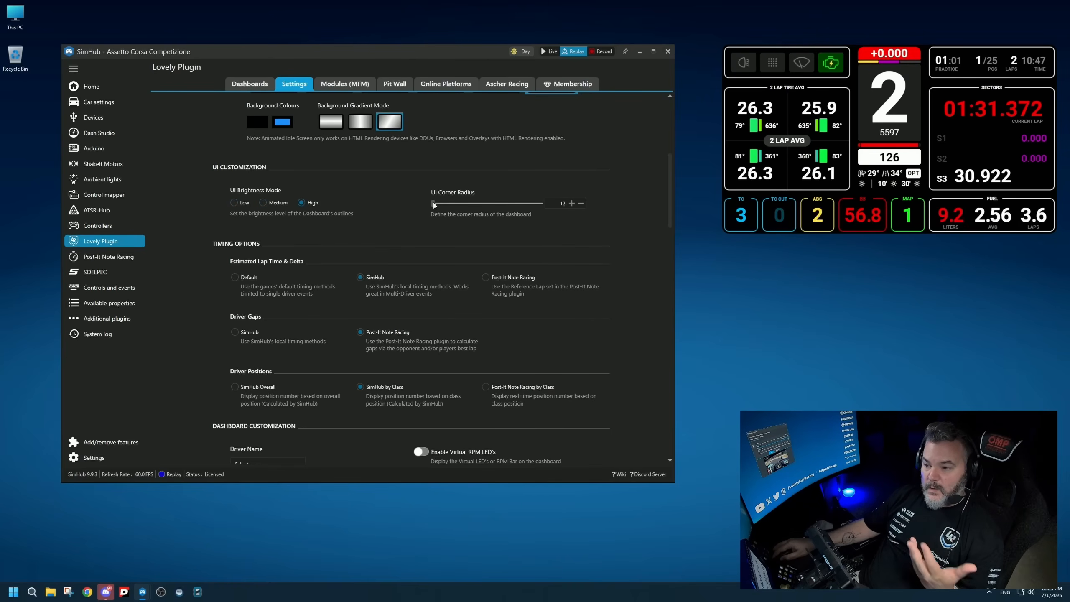
{"action": "left_click_drag", "start_coordinate": [434, 203], "coordinate": [463, 206]}
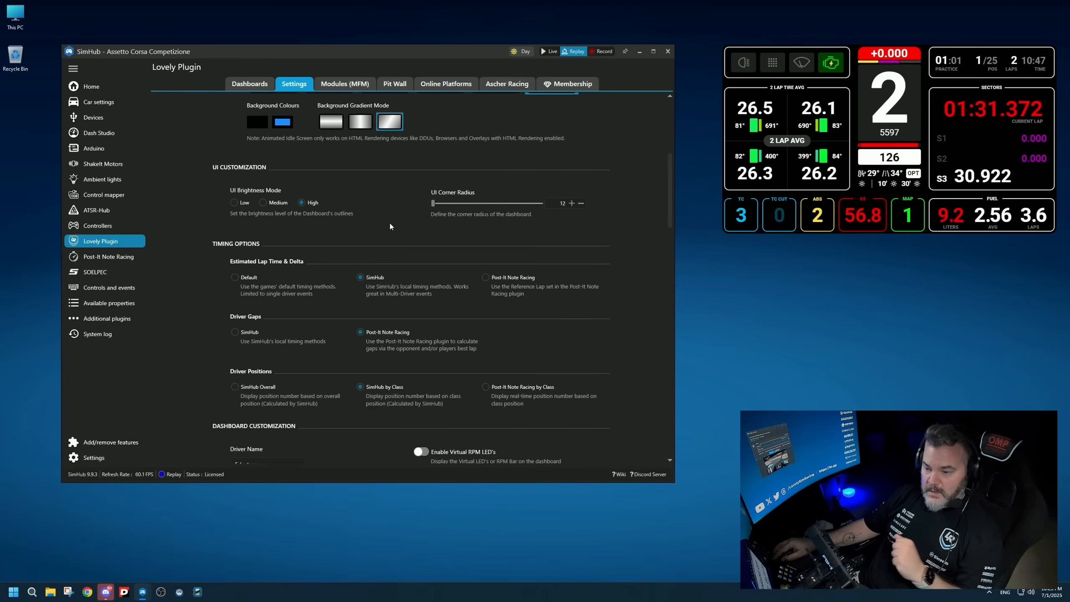
Try the Firstname L. and Firstname Lastname driver name formats, and return to F. Lastname.
{"action": "scroll", "coordinate": [390, 222], "scroll_direction": "down", "scroll_amount": 3}
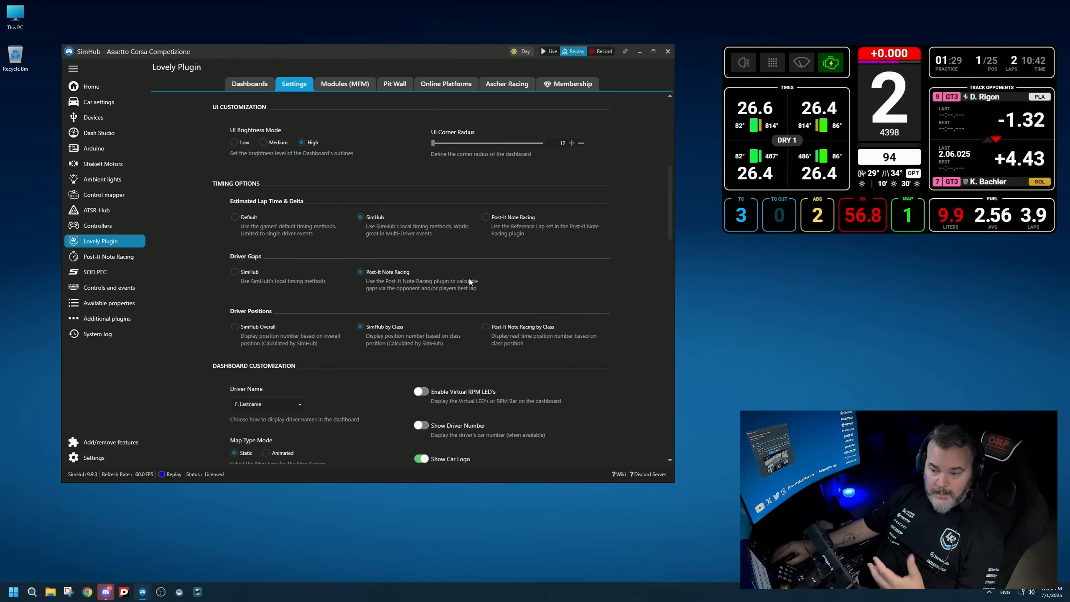
{"action": "scroll", "coordinate": [440, 316], "scroll_direction": "down", "scroll_amount": 5}
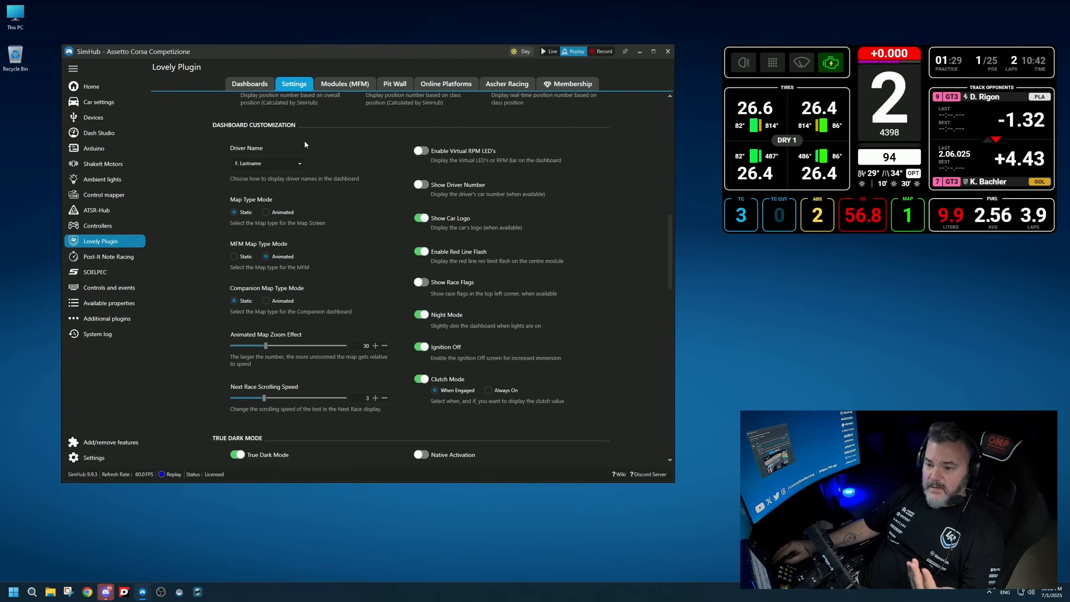
{"action": "left_click", "coordinate": [253, 164]}
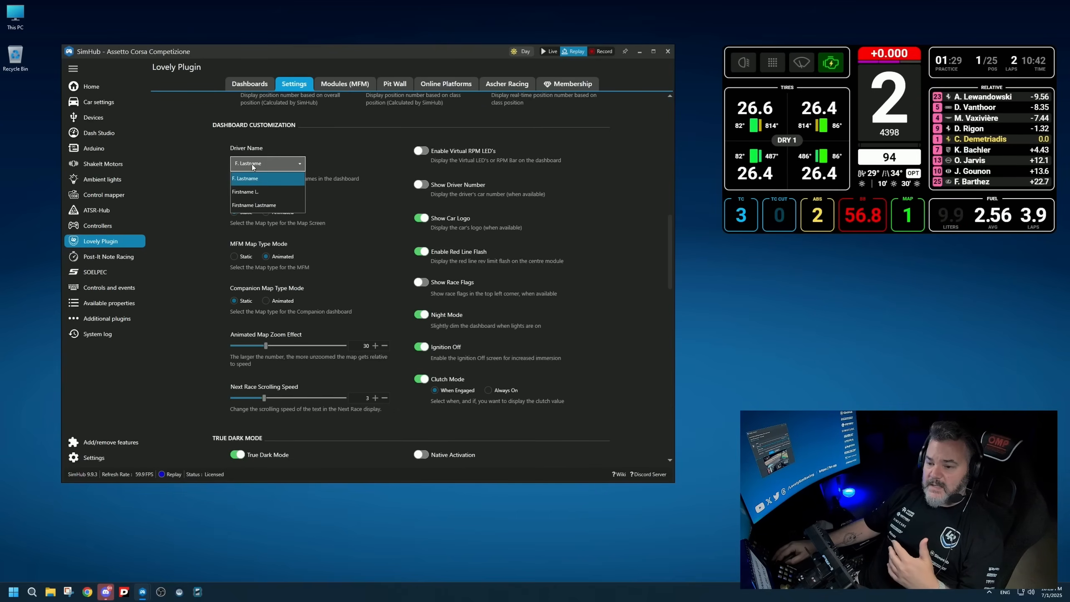
{"action": "left_click", "coordinate": [258, 192]}
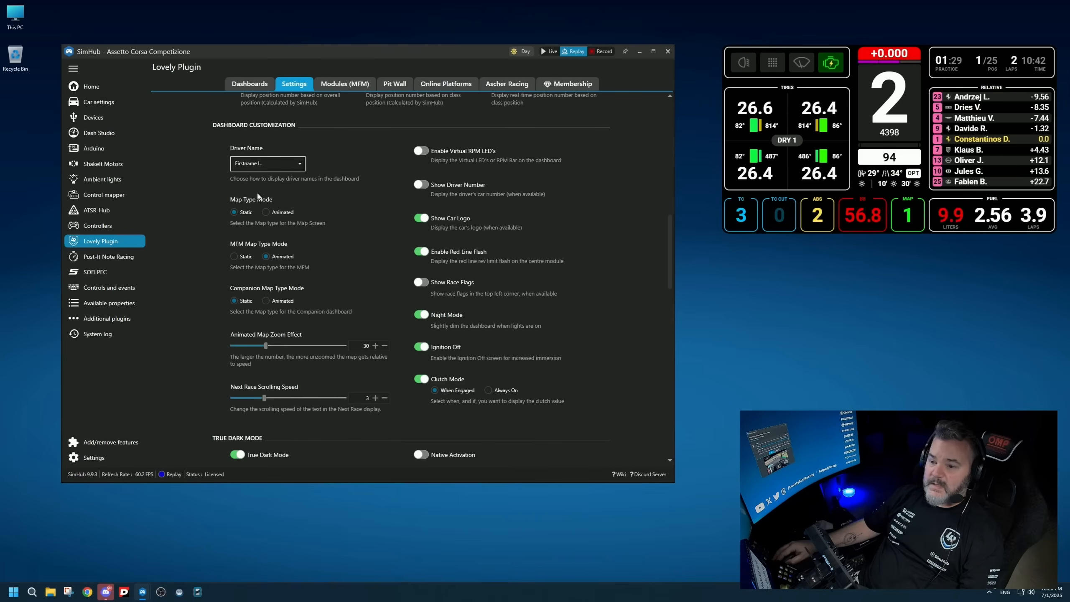
{"action": "left_click", "coordinate": [262, 167]}
{"action": "left_click", "coordinate": [258, 204]}
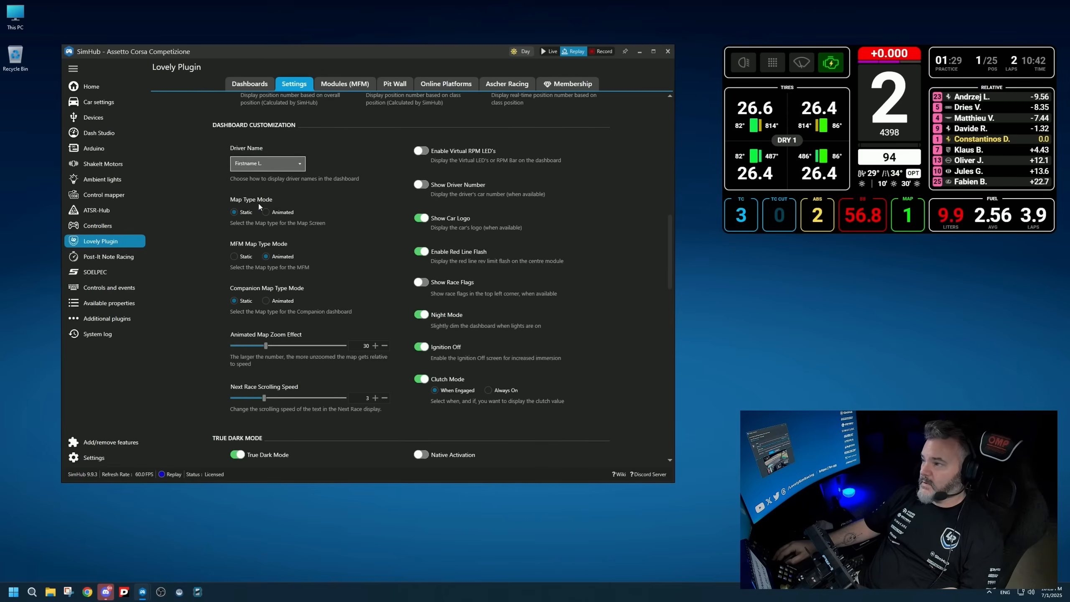
{"action": "left_click", "coordinate": [254, 168]}
{"action": "left_click", "coordinate": [255, 177]}
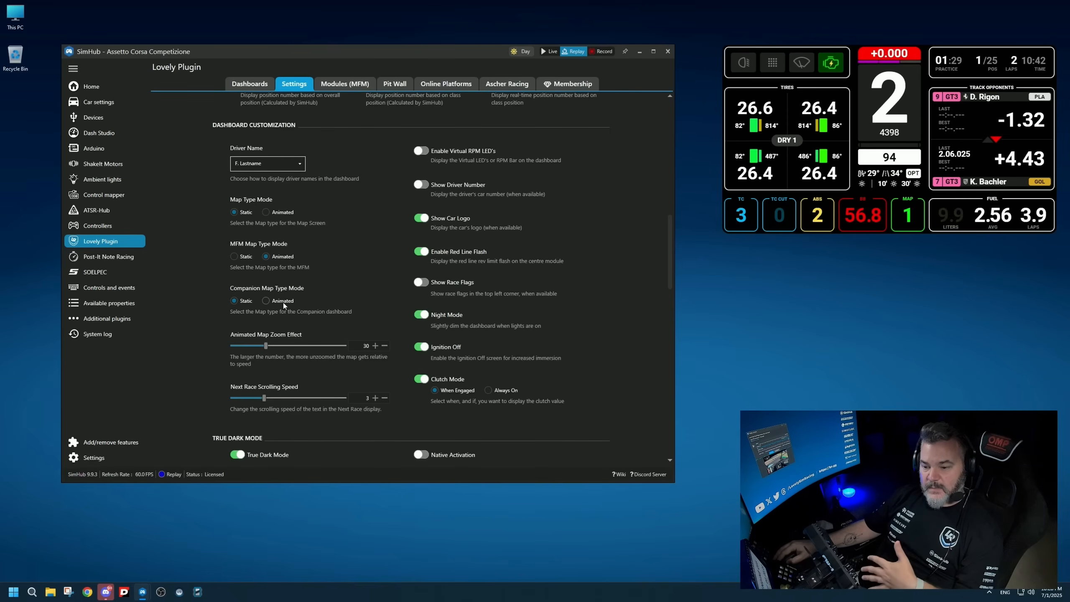
Enable the virtual RPM LEDs in the dashboard customization settings.
{"action": "scroll", "coordinate": [274, 295], "scroll_direction": "down", "scroll_amount": 3}
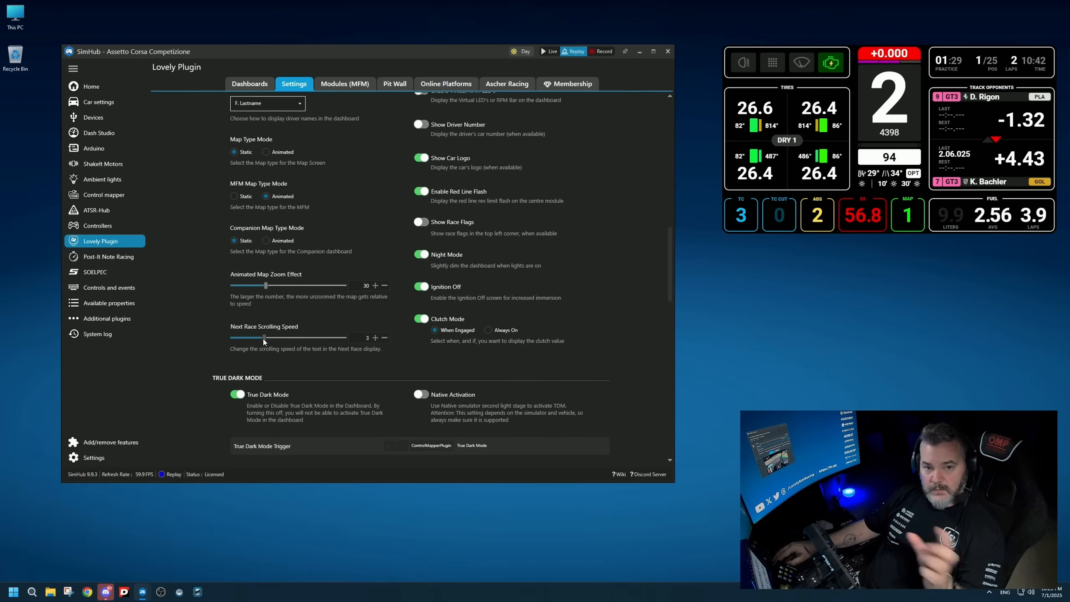
{"action": "scroll", "coordinate": [512, 347], "scroll_direction": "up", "scroll_amount": 3}
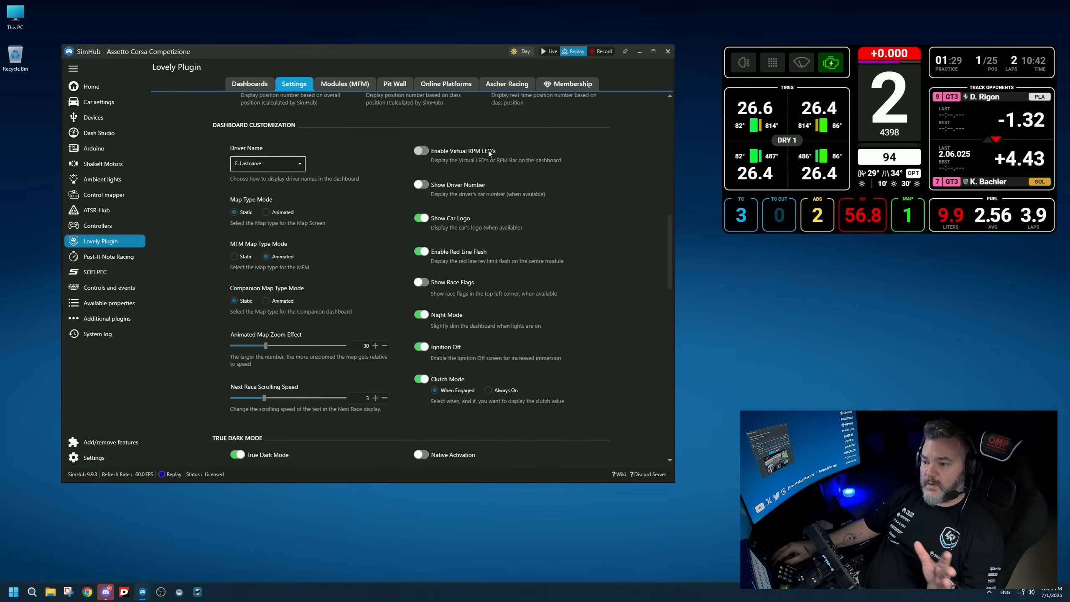
{"action": "left_click", "coordinate": [421, 151]}
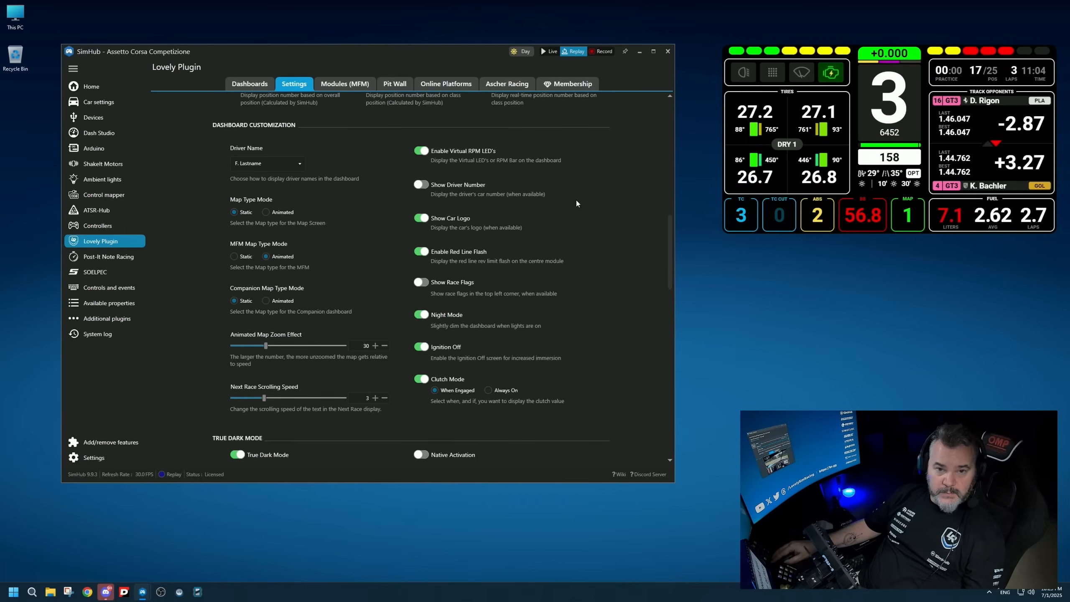
Preview the driver's car numbers on the dashboard twice, and leave the Show Driver Number option off.
{"action": "left_click", "coordinate": [421, 185]}
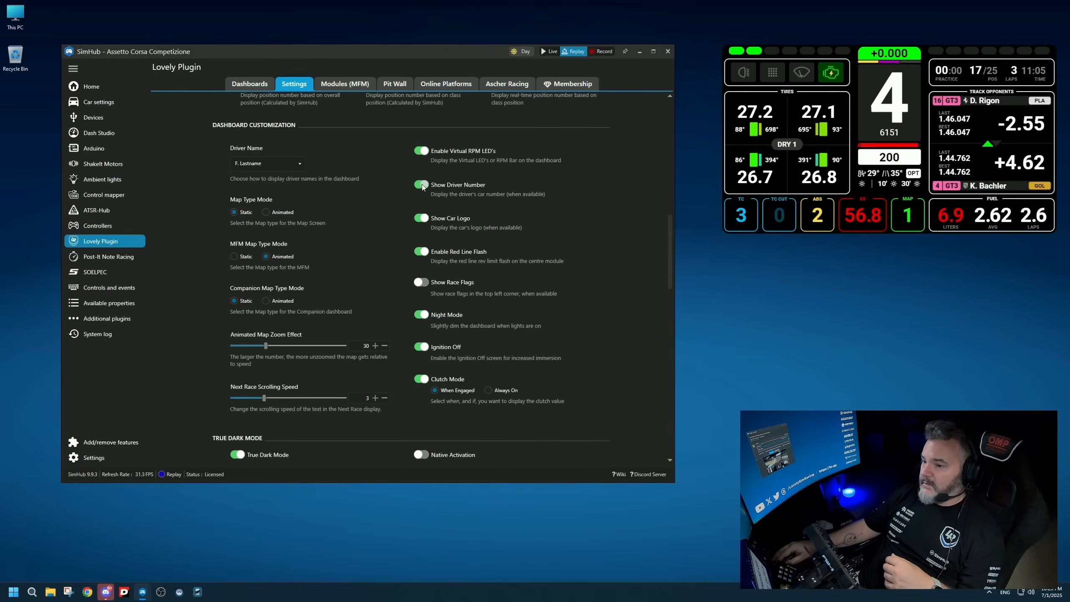
{"action": "left_click", "coordinate": [420, 184]}
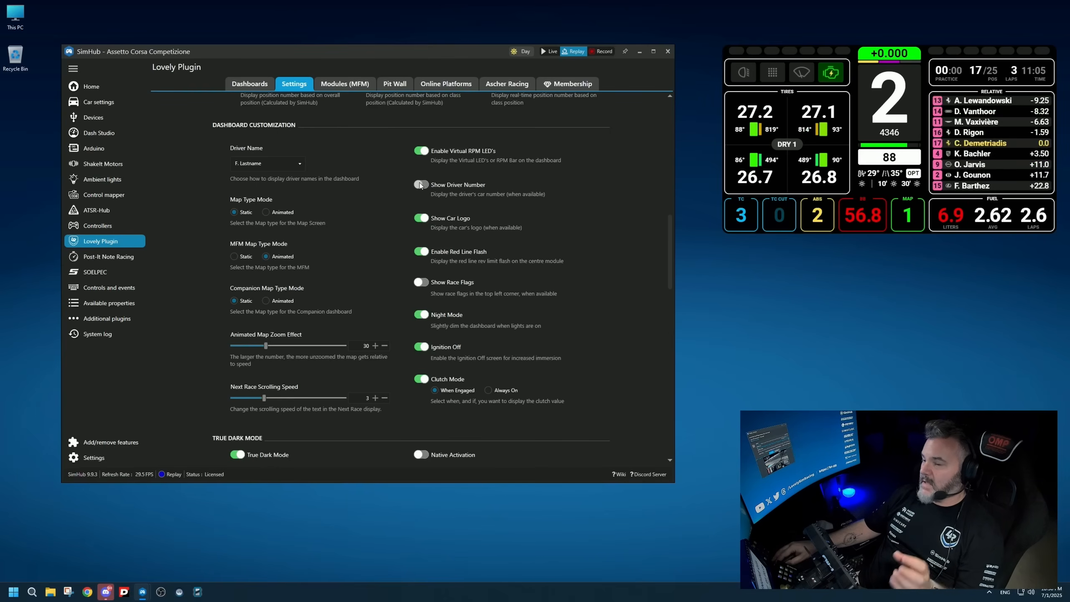
{"action": "left_click", "coordinate": [421, 184]}
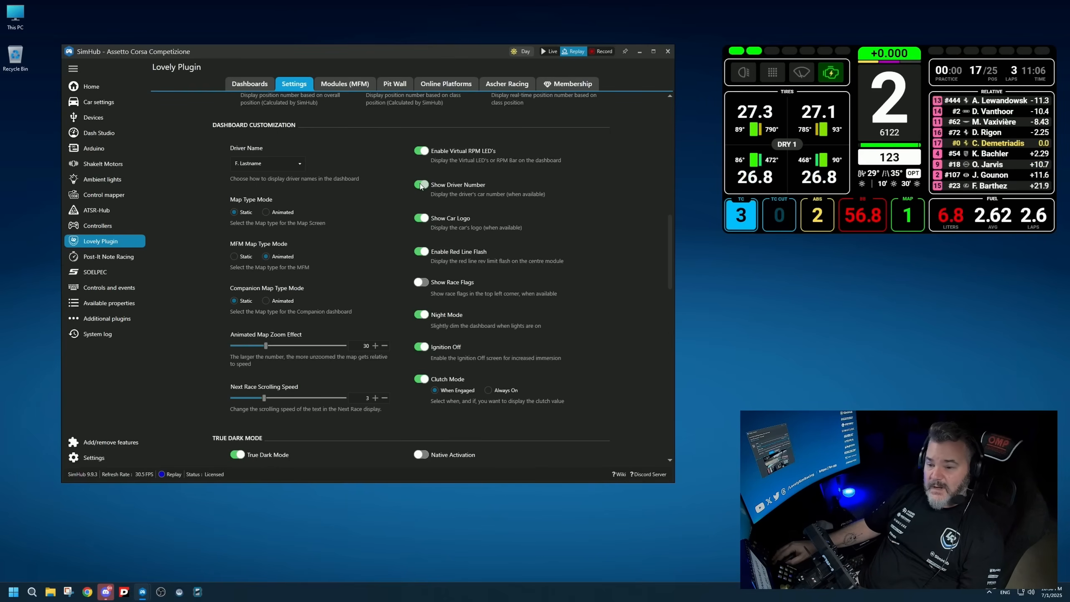
{"action": "left_click", "coordinate": [420, 184]}
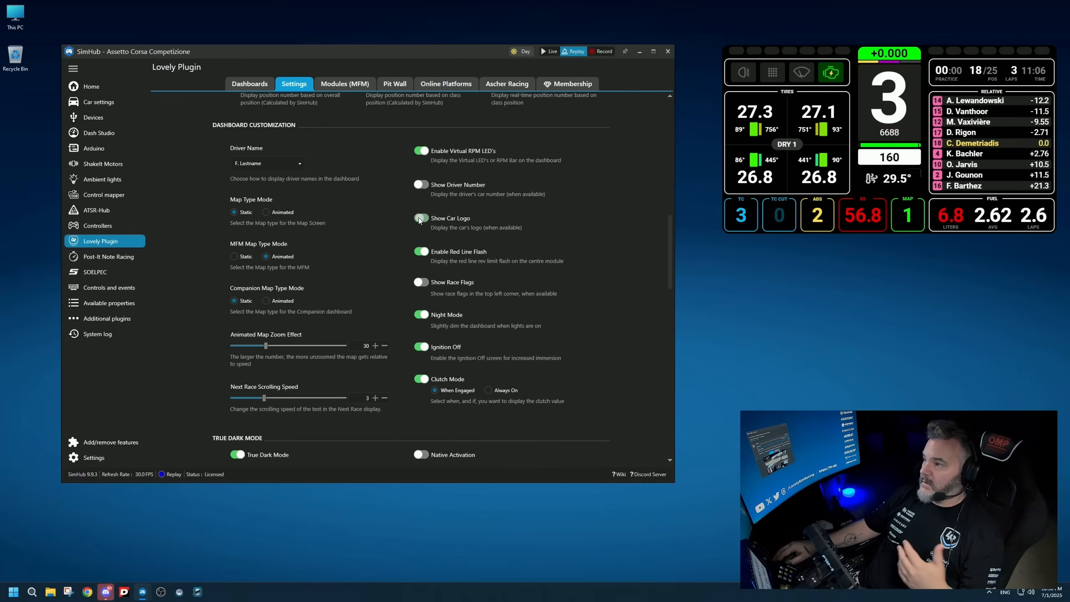
Disable the red line flash and the Ignition Off screen, and briefly try hiding the car logo and showing race flags.
{"action": "left_click", "coordinate": [421, 218]}
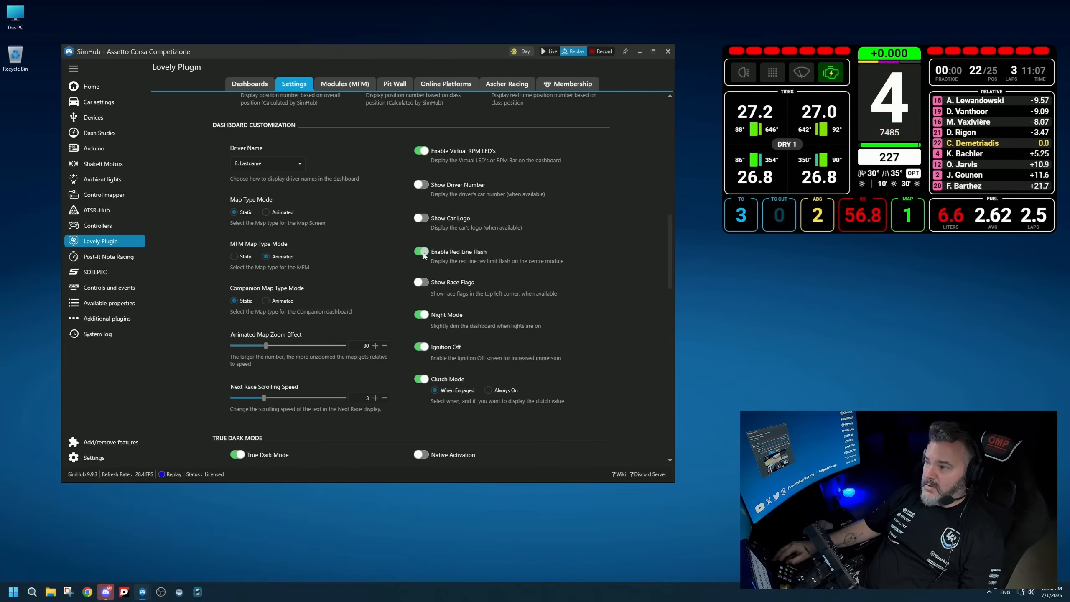
{"action": "left_click", "coordinate": [424, 224]}
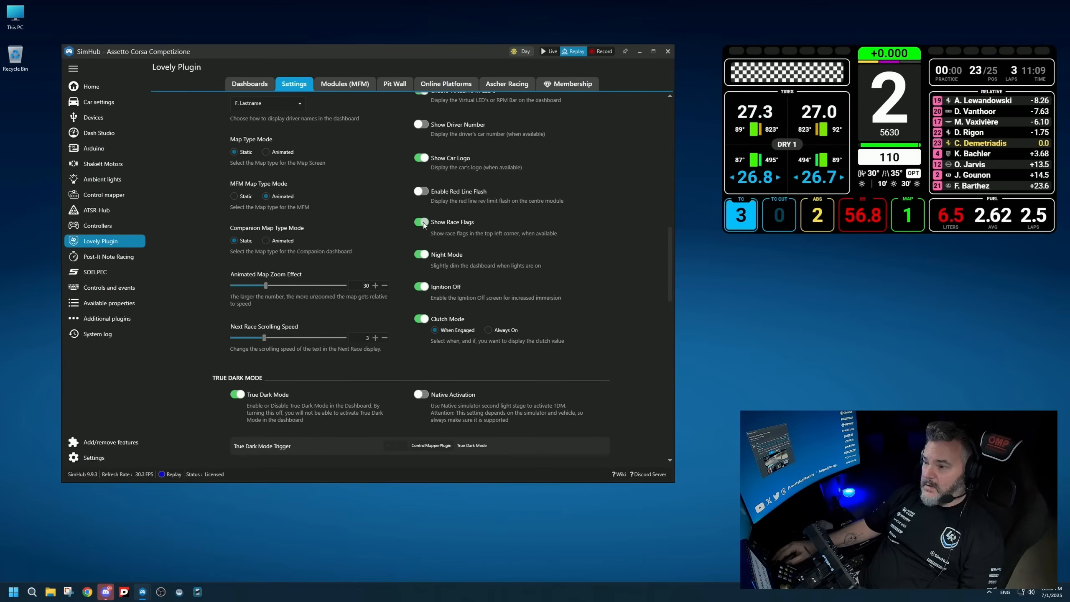
{"action": "left_click", "coordinate": [423, 223]}
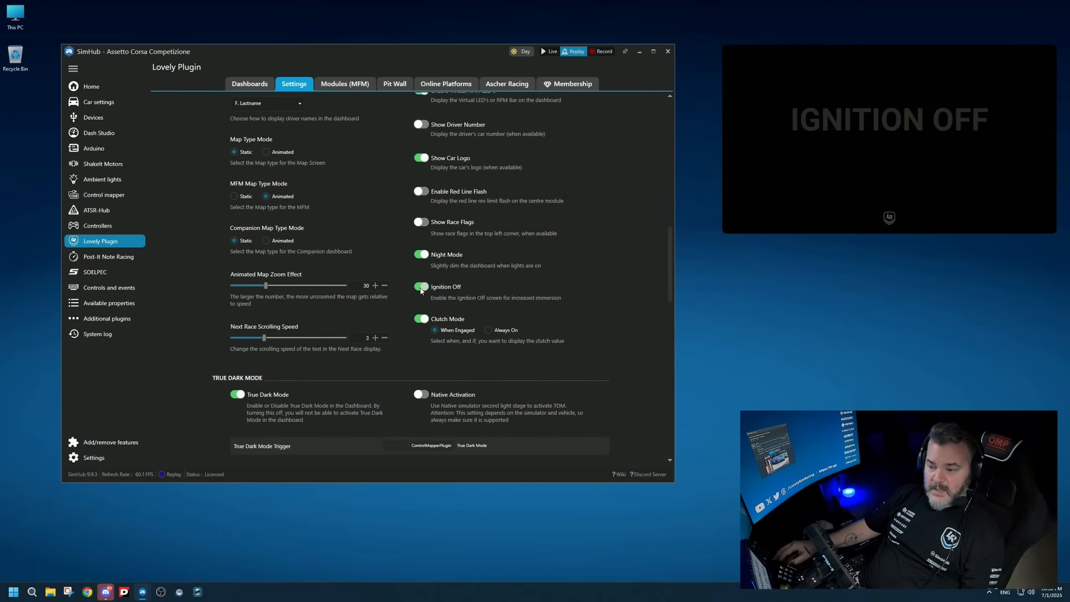
{"action": "left_click", "coordinate": [420, 287]}
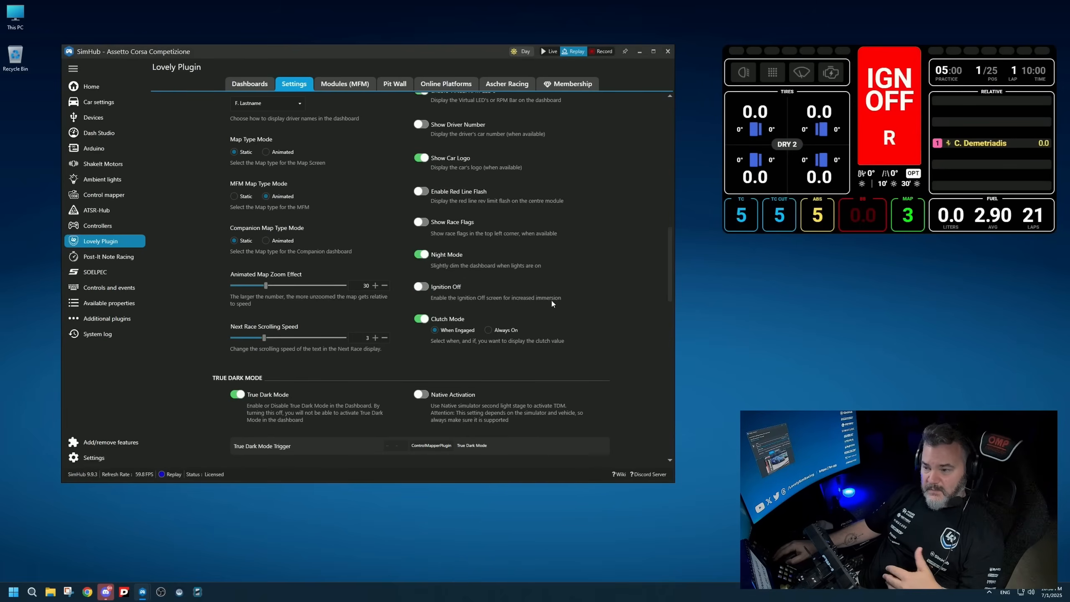
Try Clutch Mode switched off and set to Always On, and return it to When Engaged.
{"action": "scroll", "coordinate": [561, 298], "scroll_direction": "down", "scroll_amount": 1}
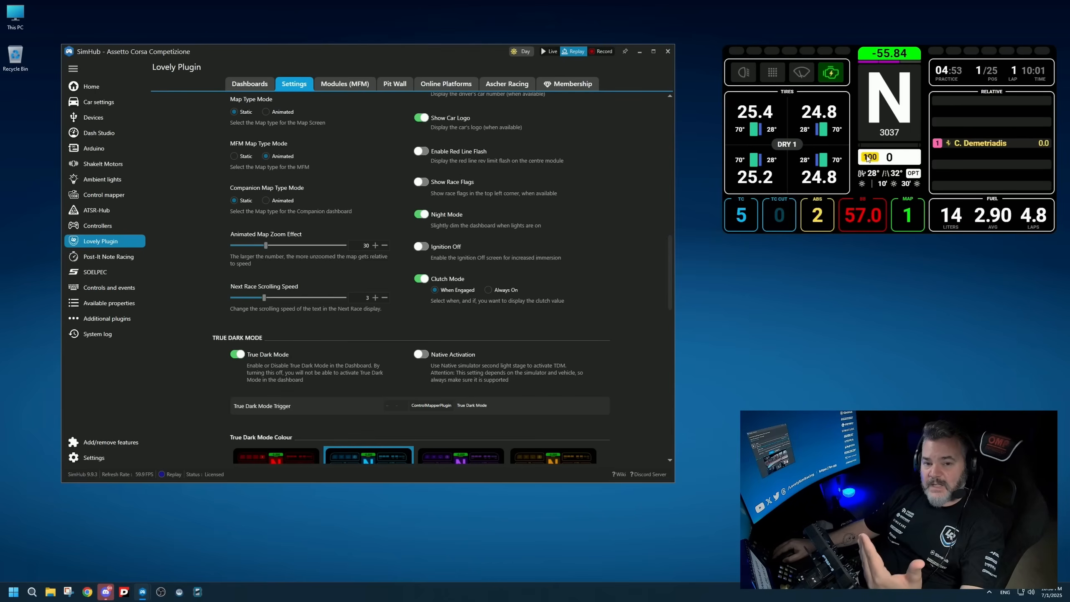
{"action": "left_click", "coordinate": [421, 279]}
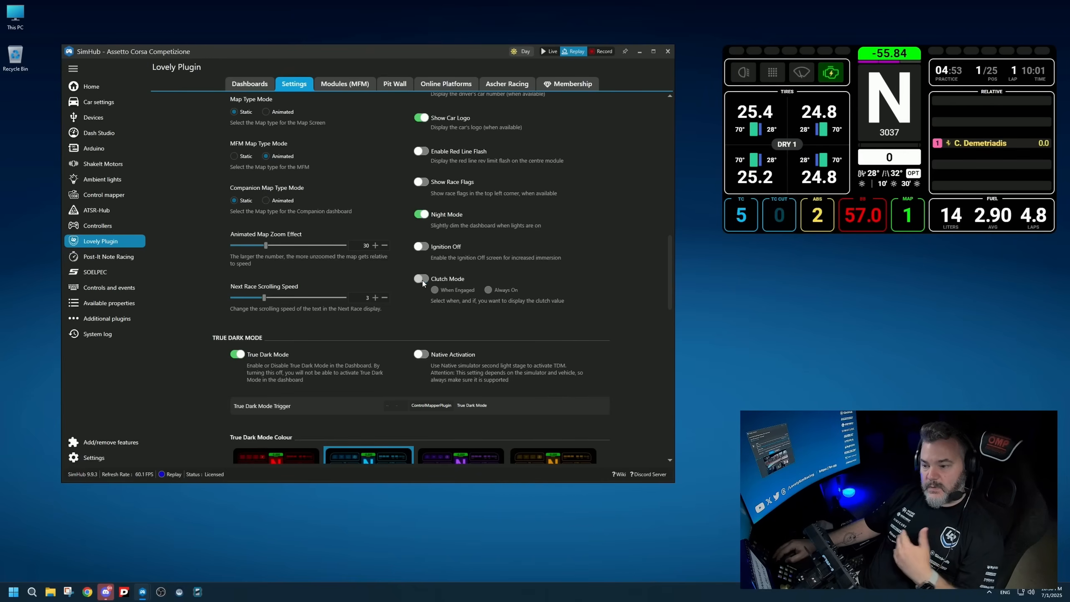
{"action": "left_click", "coordinate": [421, 279]}
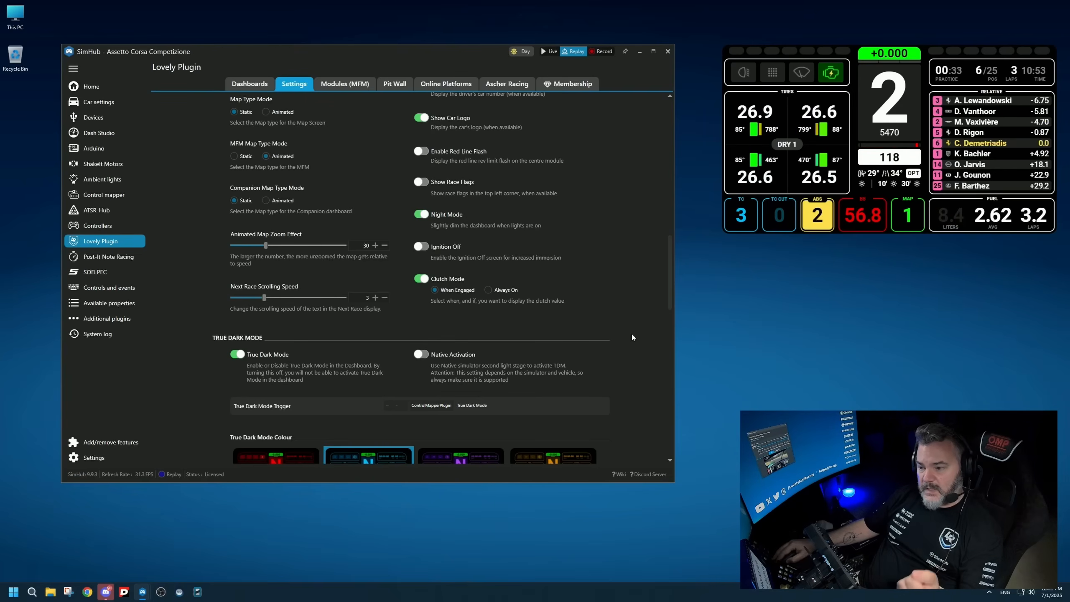
{"action": "left_click", "coordinate": [496, 292]}
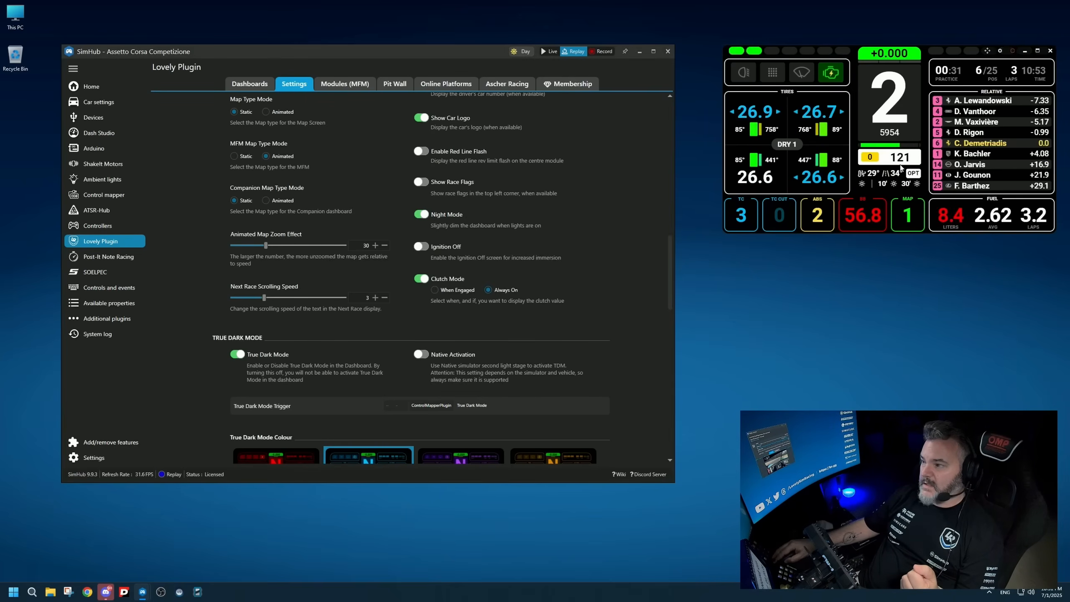
{"action": "left_click", "coordinate": [438, 290]}
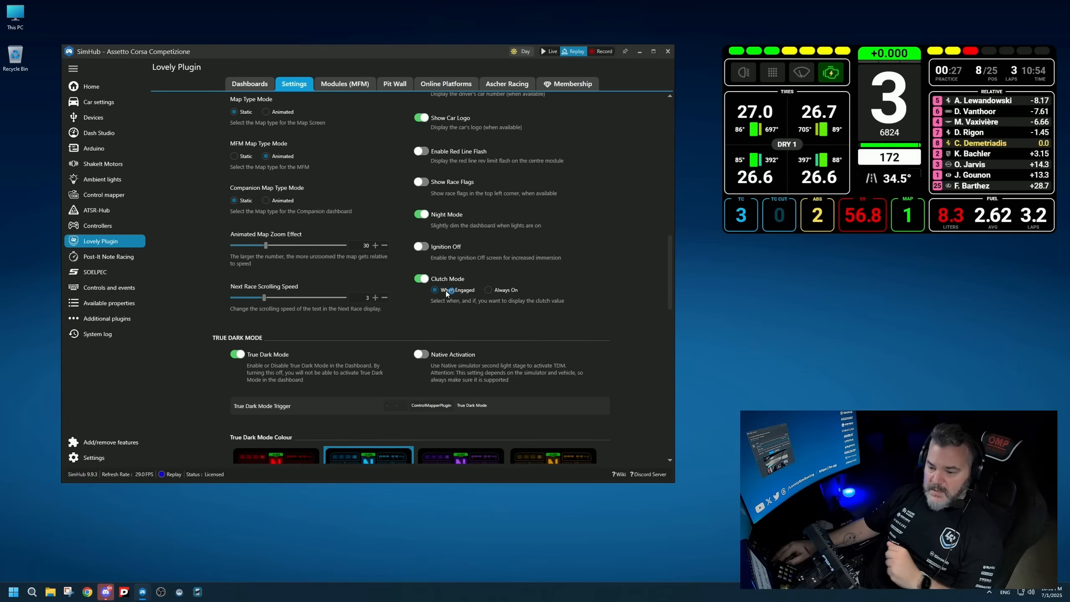
Preview the red, purple and amber True Dark Mode colours, and return to blue.
{"action": "scroll", "coordinate": [459, 296], "scroll_direction": "down", "scroll_amount": 5}
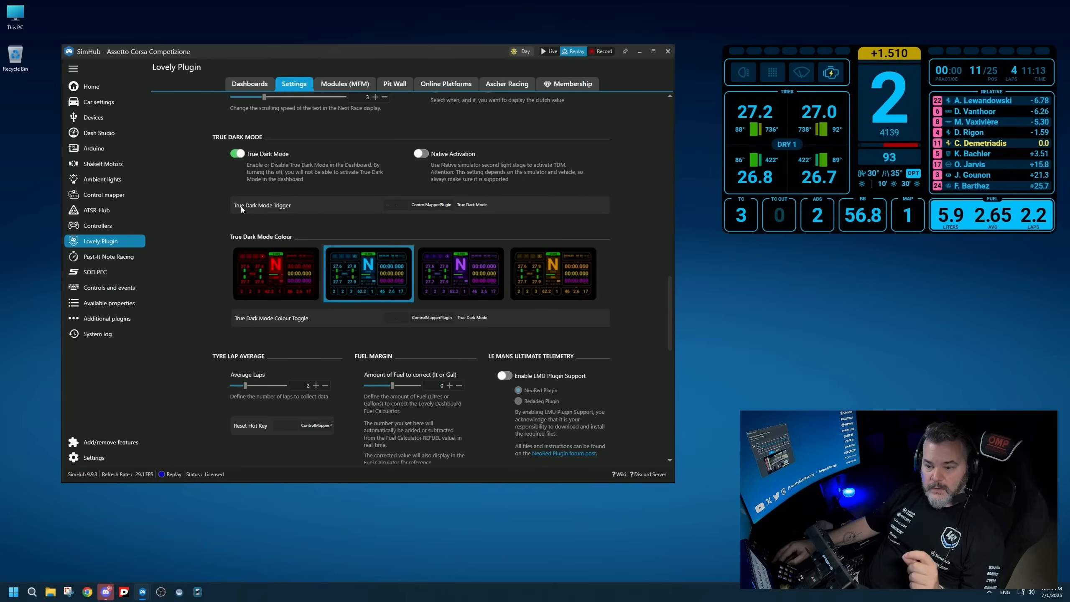
{"action": "mouse_move", "coordinate": [439, 209]}
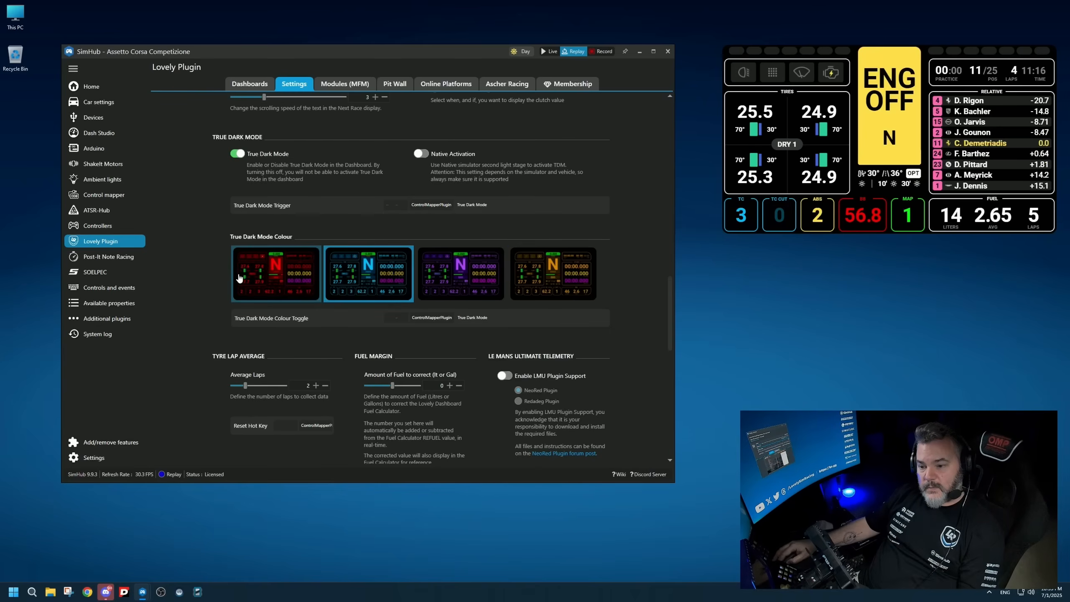
{"action": "left_click", "coordinate": [274, 279]}
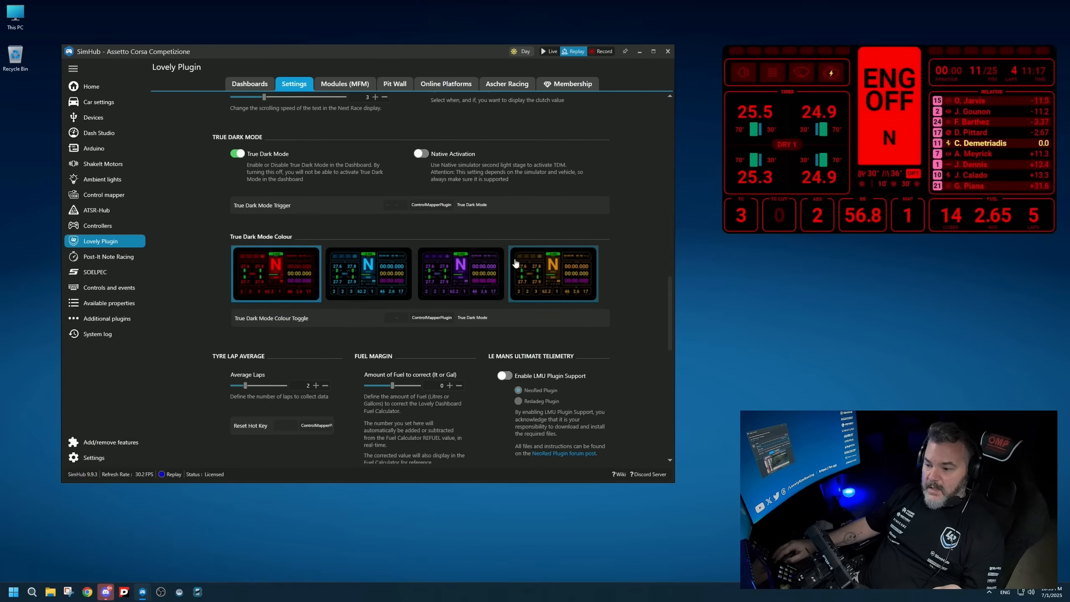
{"action": "left_click", "coordinate": [461, 274]}
{"action": "left_click", "coordinate": [554, 274]}
{"action": "left_click", "coordinate": [350, 273]}
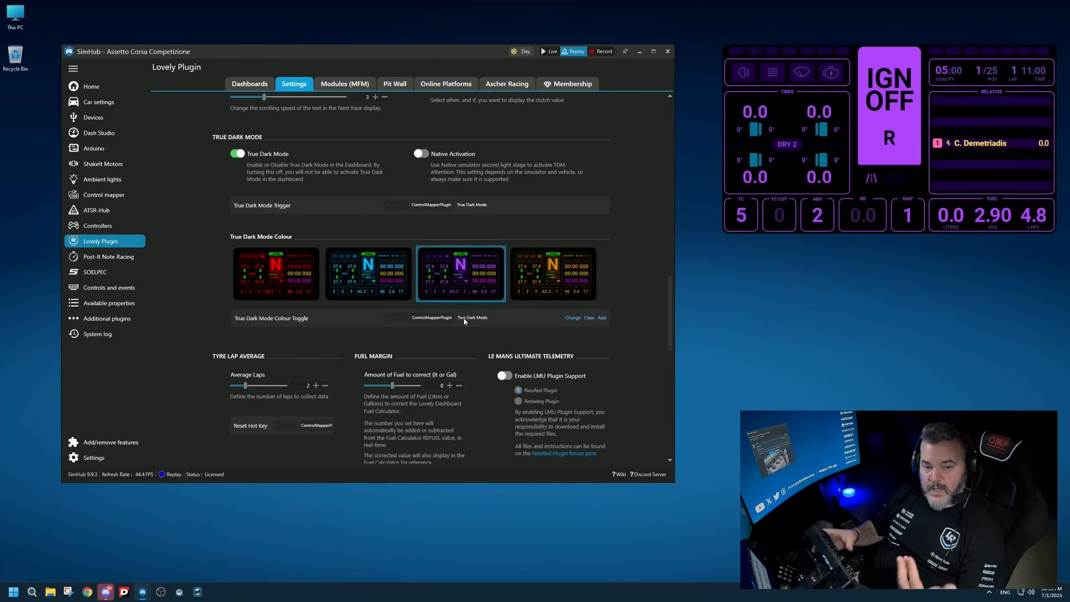
Try tyre average values of 1 and up to 5 laps, and return the Average Laps setting to 2.
{"action": "scroll", "coordinate": [376, 291], "scroll_direction": "down", "scroll_amount": 3}
{"action": "scroll", "coordinate": [376, 291], "scroll_direction": "down", "scroll_amount": 6}
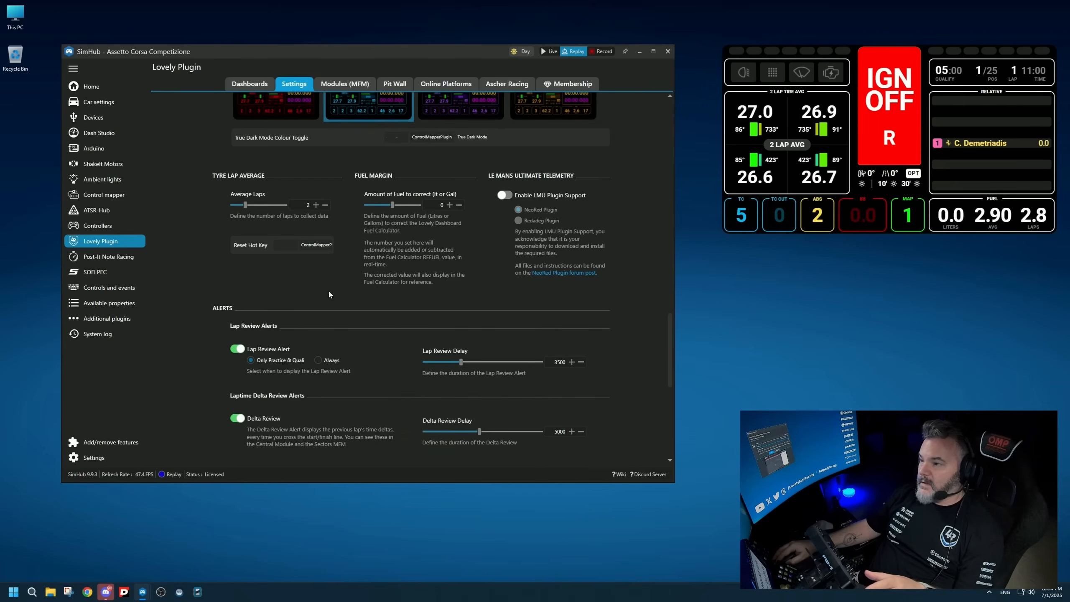
{"action": "mouse_move", "coordinate": [787, 136]}
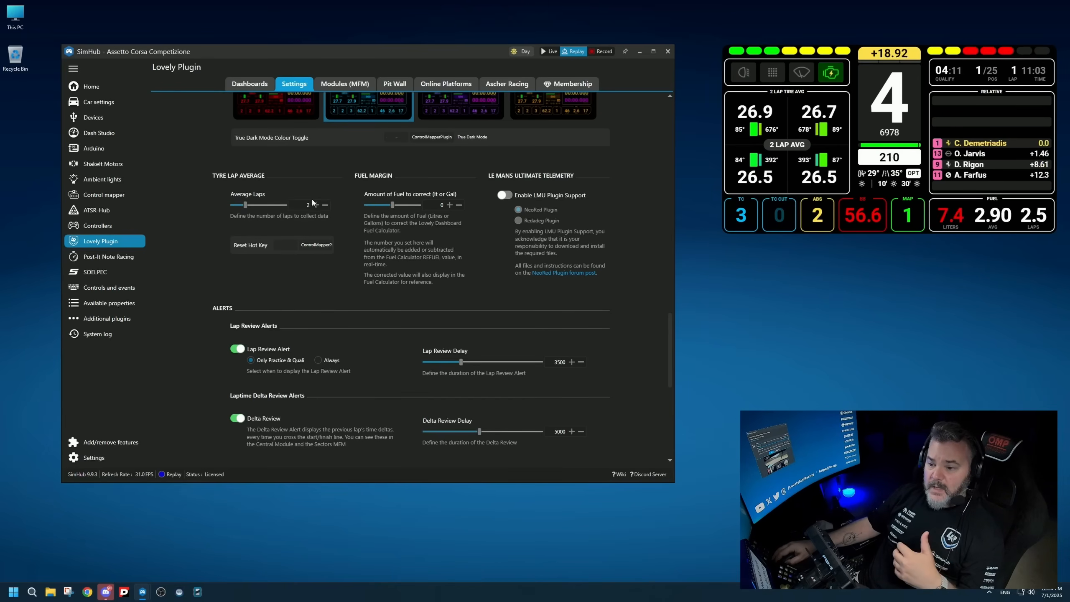
{"action": "left_click", "coordinate": [327, 204]}
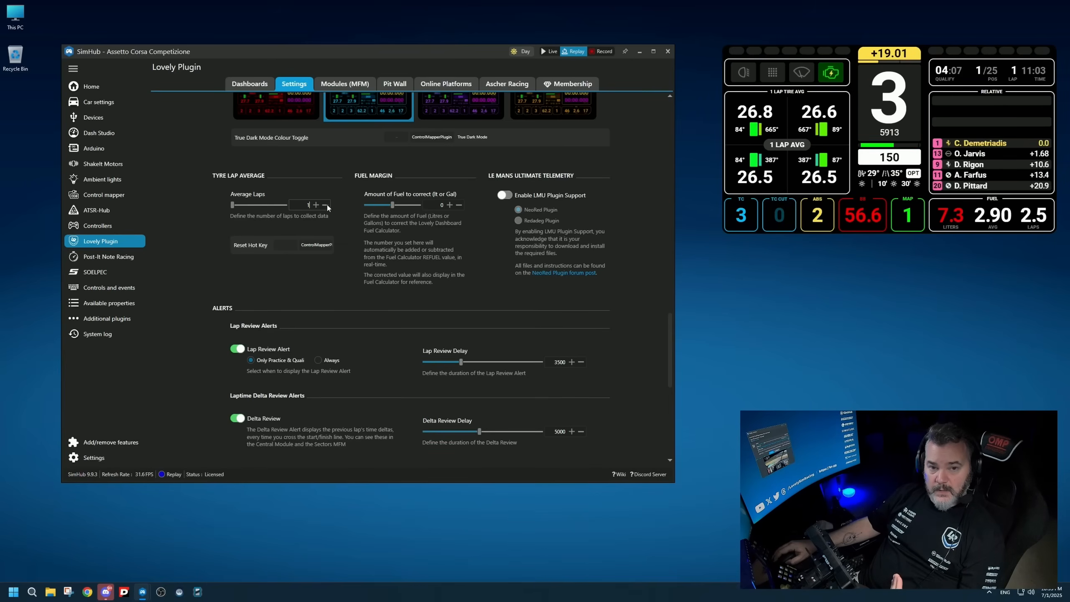
{"action": "left_click", "coordinate": [316, 205]}
{"action": "left_click", "coordinate": [316, 205]}
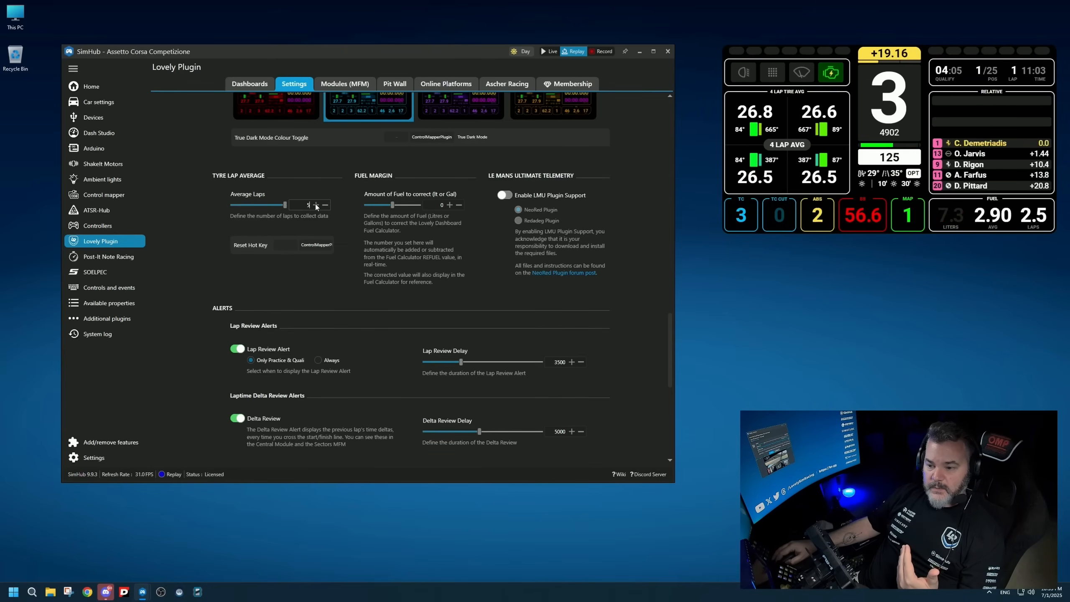
{"action": "left_click", "coordinate": [326, 204]}
{"action": "left_click", "coordinate": [326, 204]}
{"action": "left_click", "coordinate": [326, 205]}
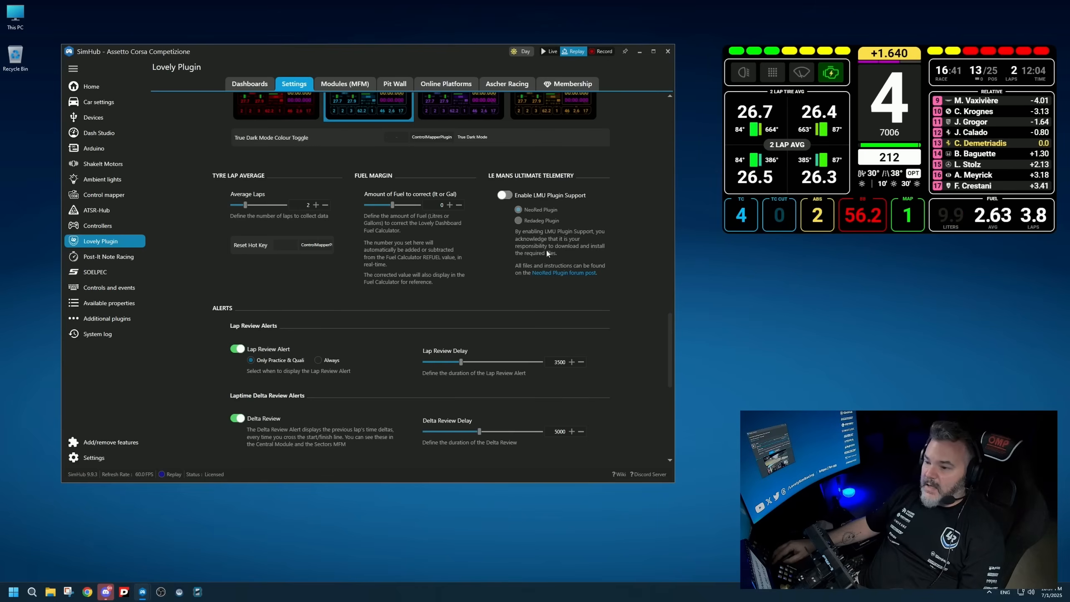
Set the fuel margin correction to 3 and enable LMU Plugin Support for Le Mans Ultimate telemetry.
{"action": "left_click", "coordinate": [449, 205]}
{"action": "left_click", "coordinate": [449, 205]}
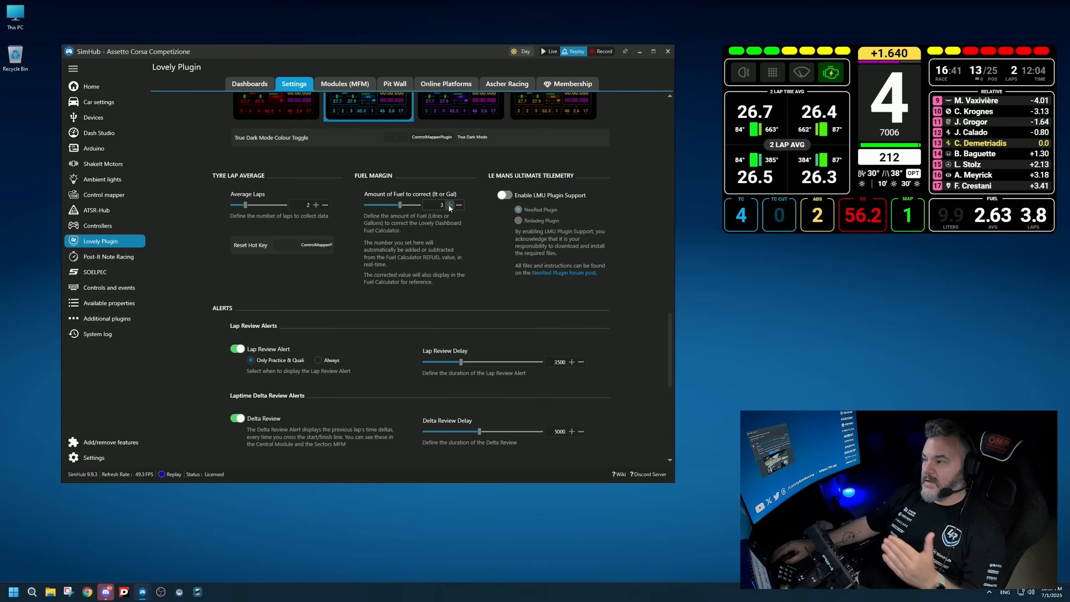
{"action": "left_click", "coordinate": [450, 204]}
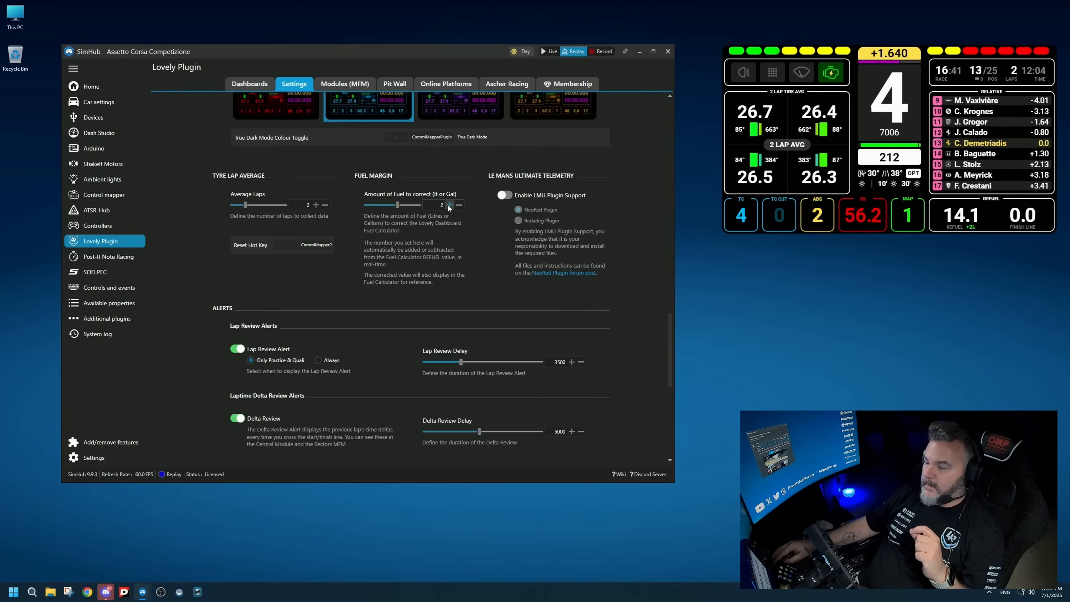
{"action": "left_click", "coordinate": [449, 205]}
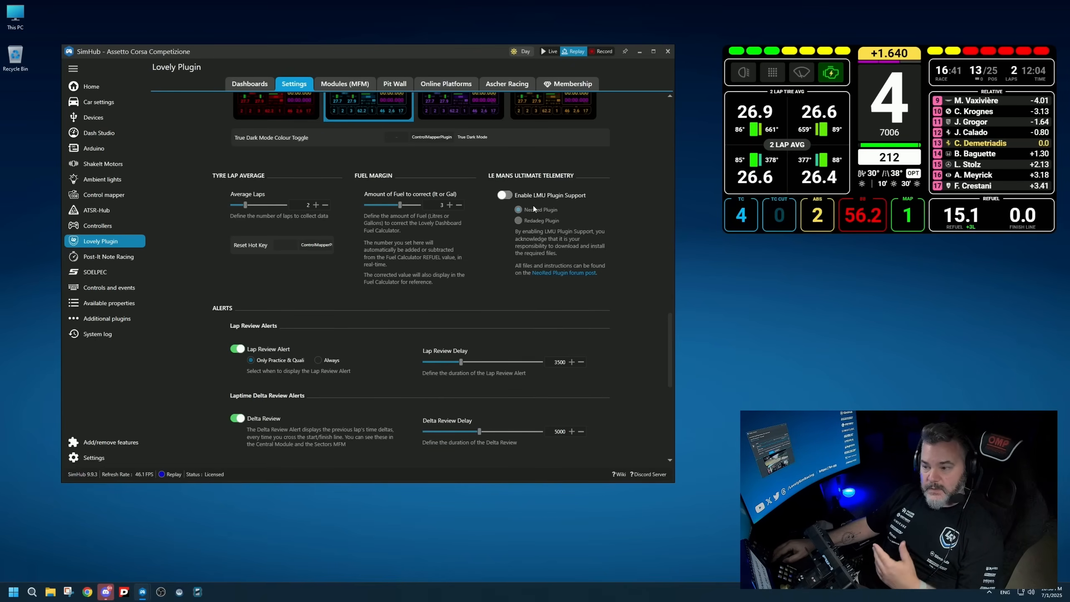
{"action": "left_click", "coordinate": [504, 195]}
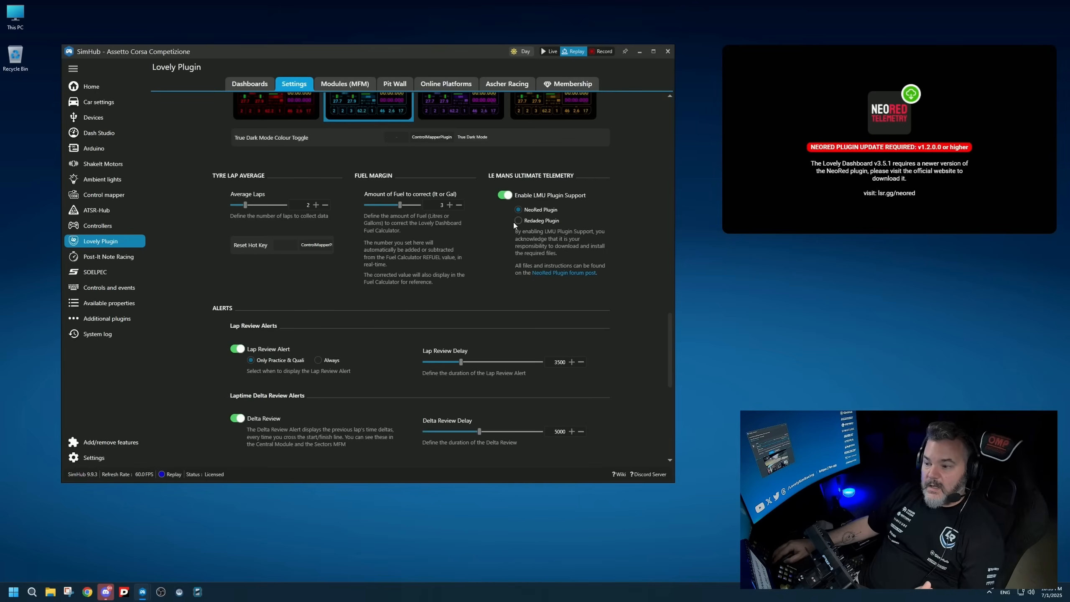
Try the Redadeg Plugin as the Le Mans Ultimate telemetry source, and return to the NeoRed Plugin.
{"action": "left_click", "coordinate": [525, 221]}
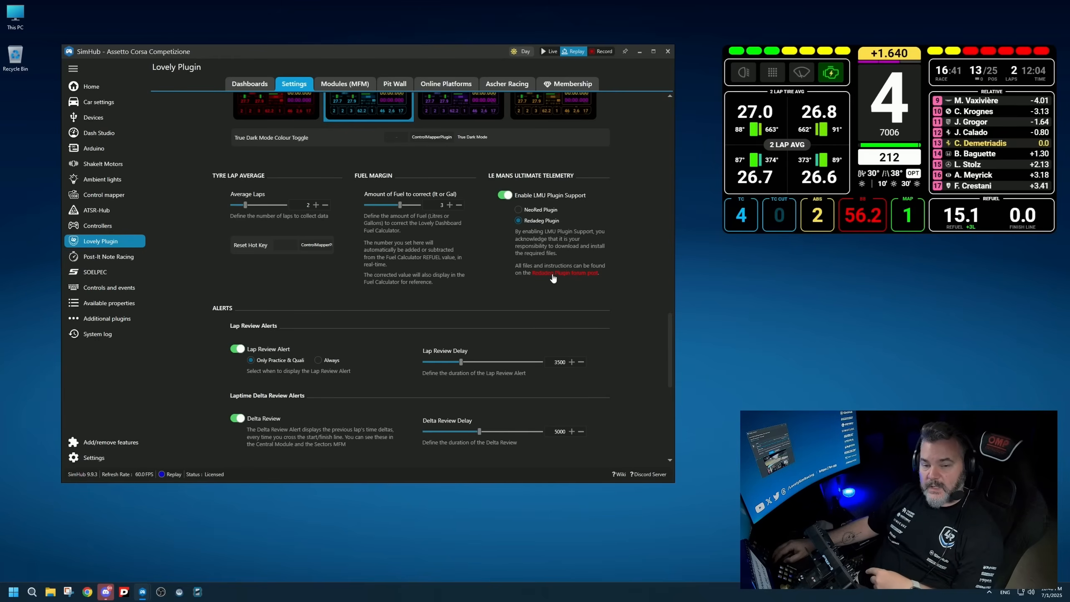
{"action": "left_click", "coordinate": [534, 210]}
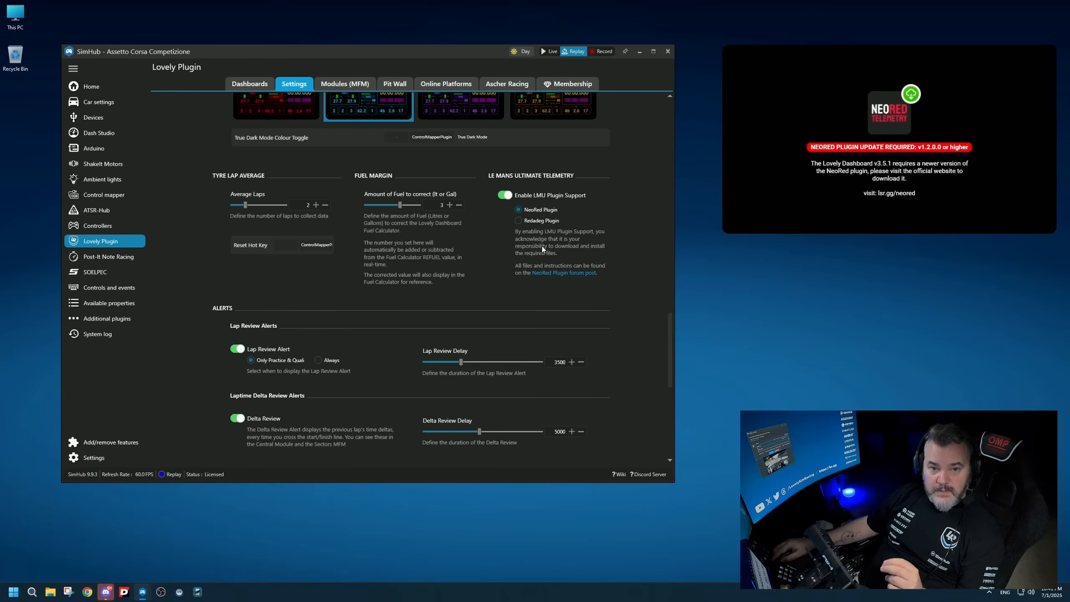
Try the Lap Review Alert and the dashboard Alert View switched off, and turn both back on.
{"action": "scroll", "coordinate": [374, 238], "scroll_direction": "down", "scroll_amount": 7}
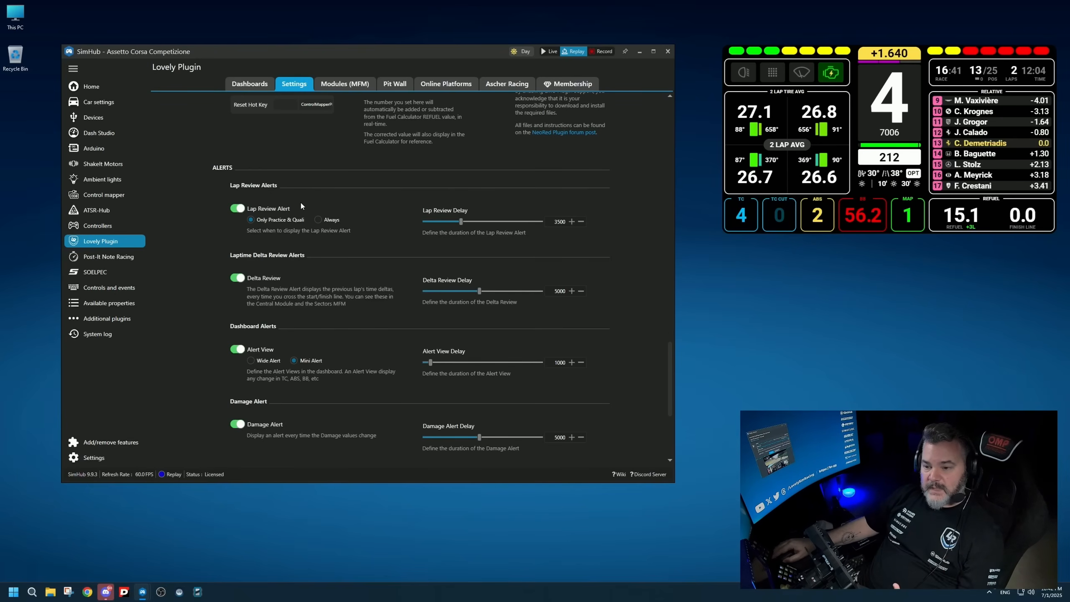
{"action": "left_click", "coordinate": [238, 208]}
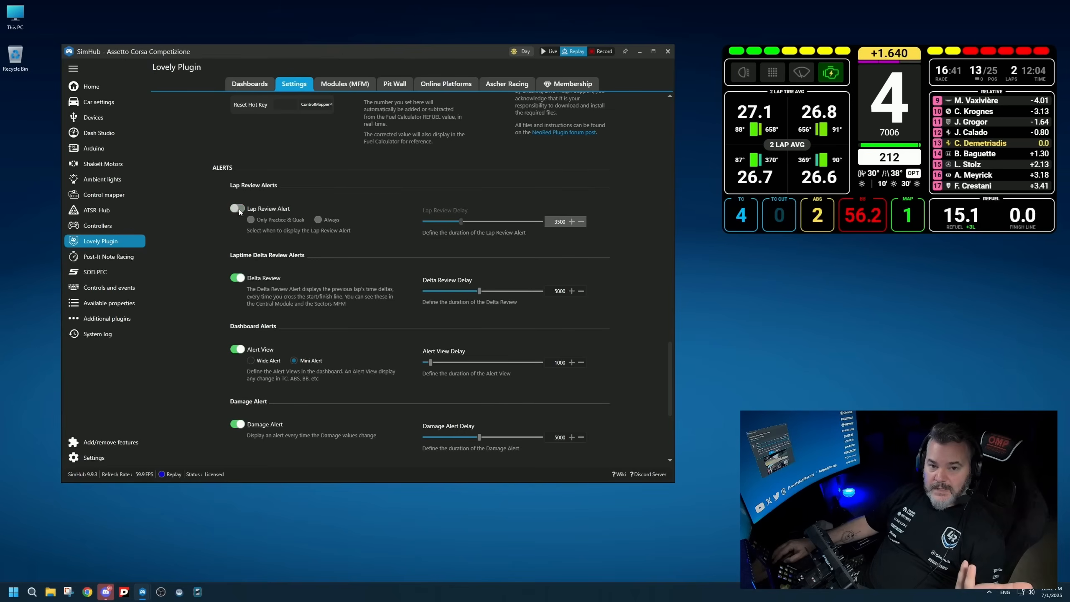
{"action": "left_click", "coordinate": [240, 209]}
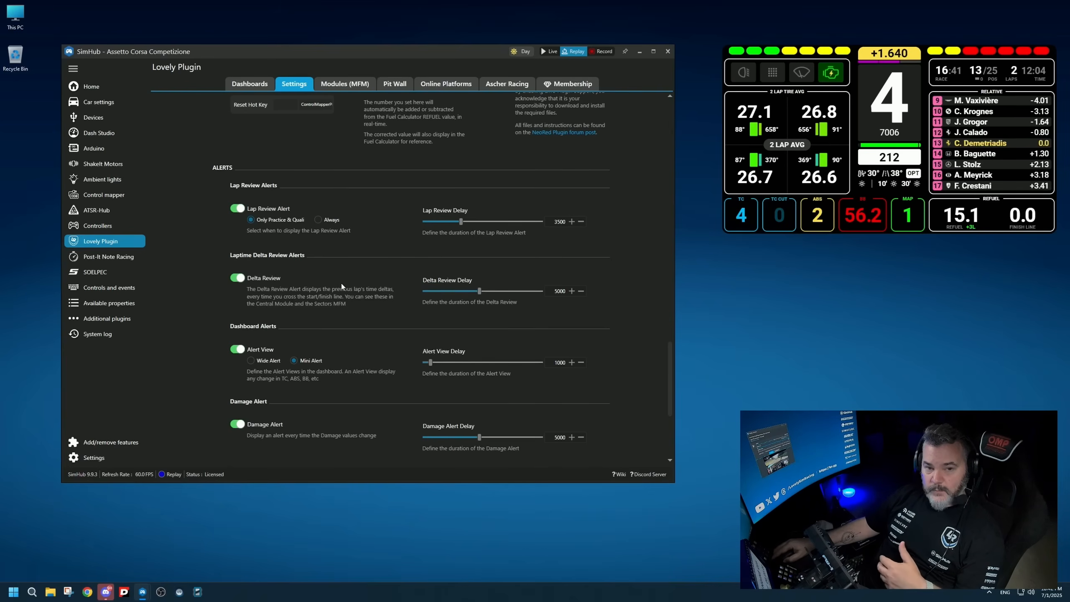
{"action": "scroll", "coordinate": [349, 282], "scroll_direction": "down", "scroll_amount": 4}
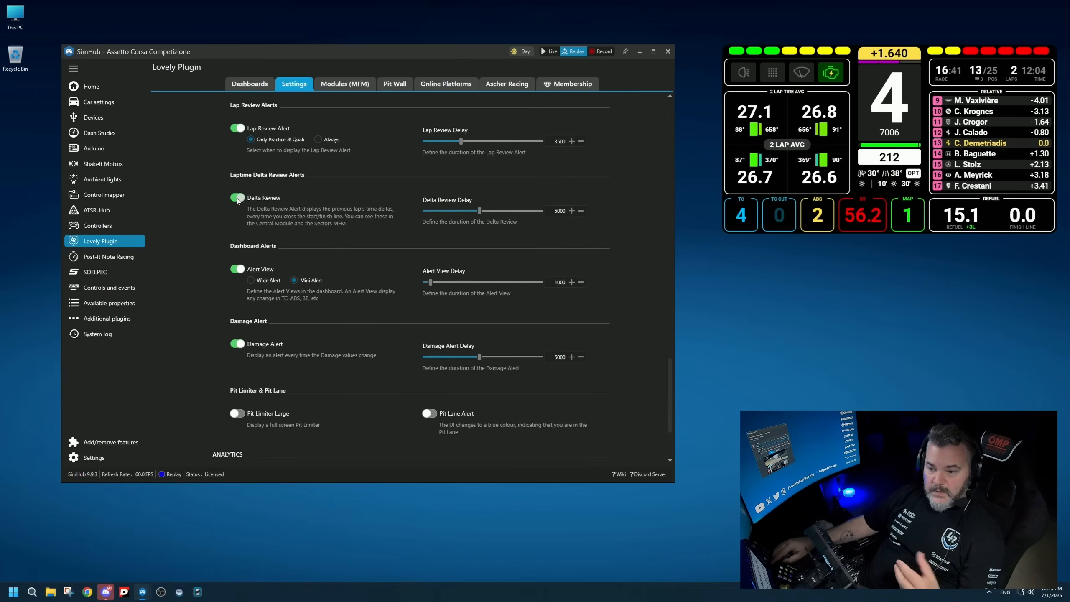
{"action": "scroll", "coordinate": [249, 196], "scroll_direction": "down", "scroll_amount": 4}
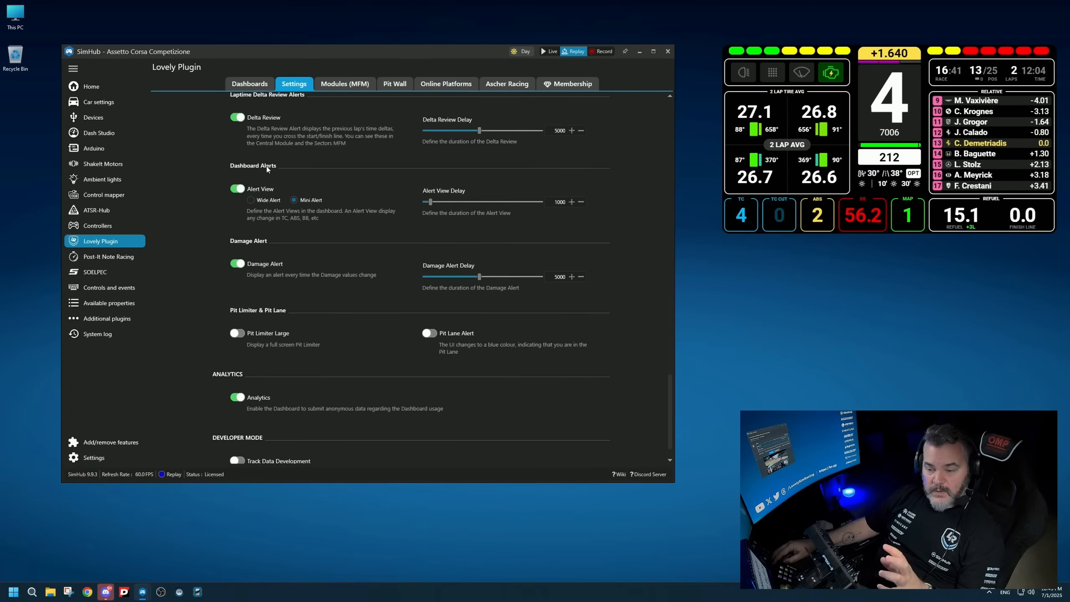
{"action": "left_click", "coordinate": [237, 189]}
{"action": "left_click", "coordinate": [237, 189]}
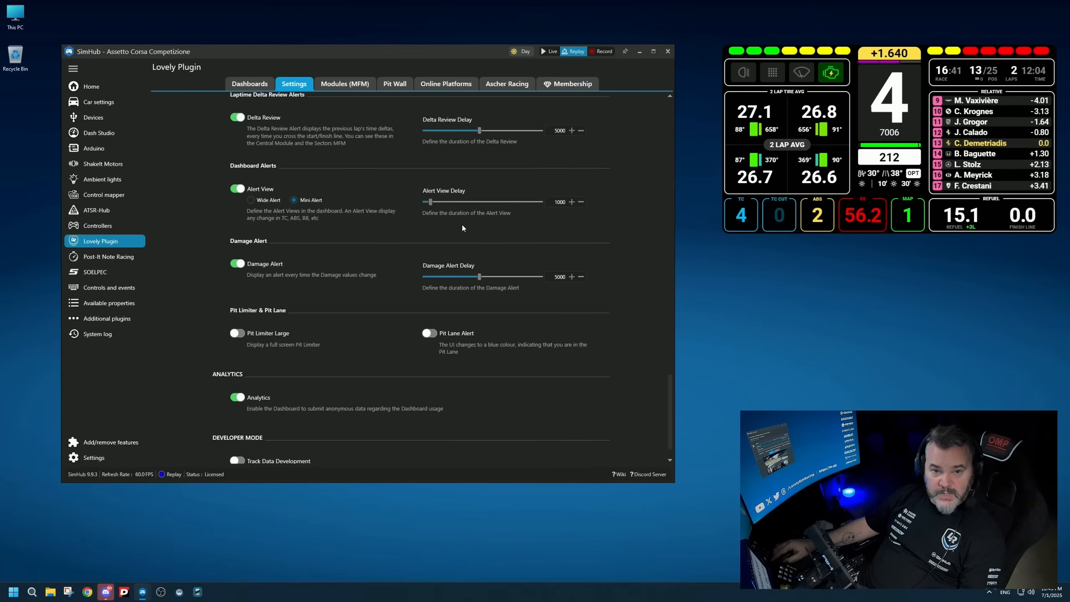
Try Pit Limiter Large and the Pit Lane Alert enabled, and switch both off again.
{"action": "scroll", "coordinate": [347, 254], "scroll_direction": "down", "scroll_amount": 1}
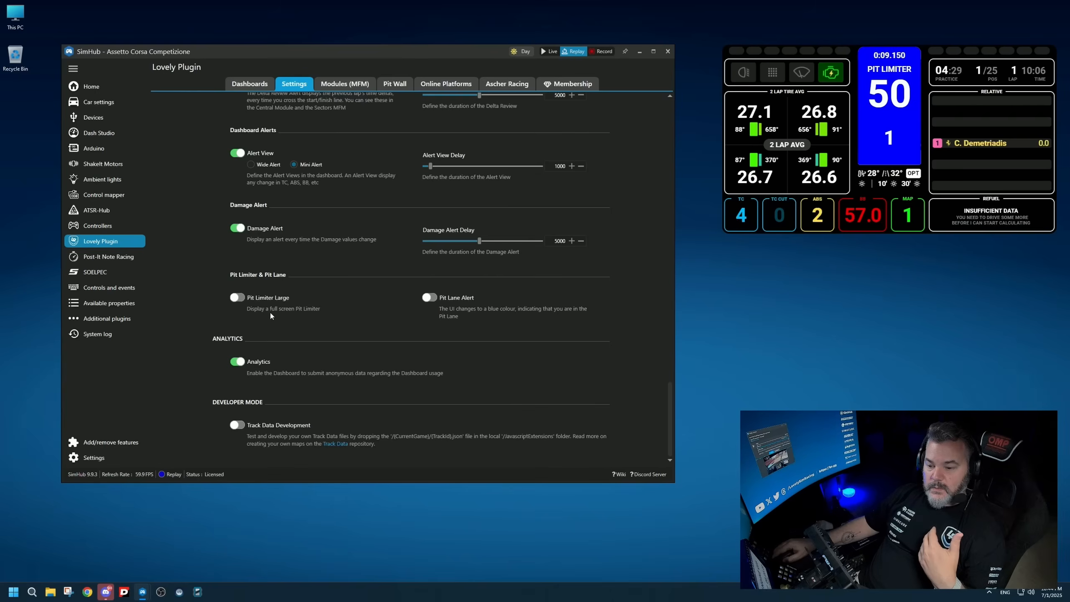
{"action": "left_click", "coordinate": [237, 298]}
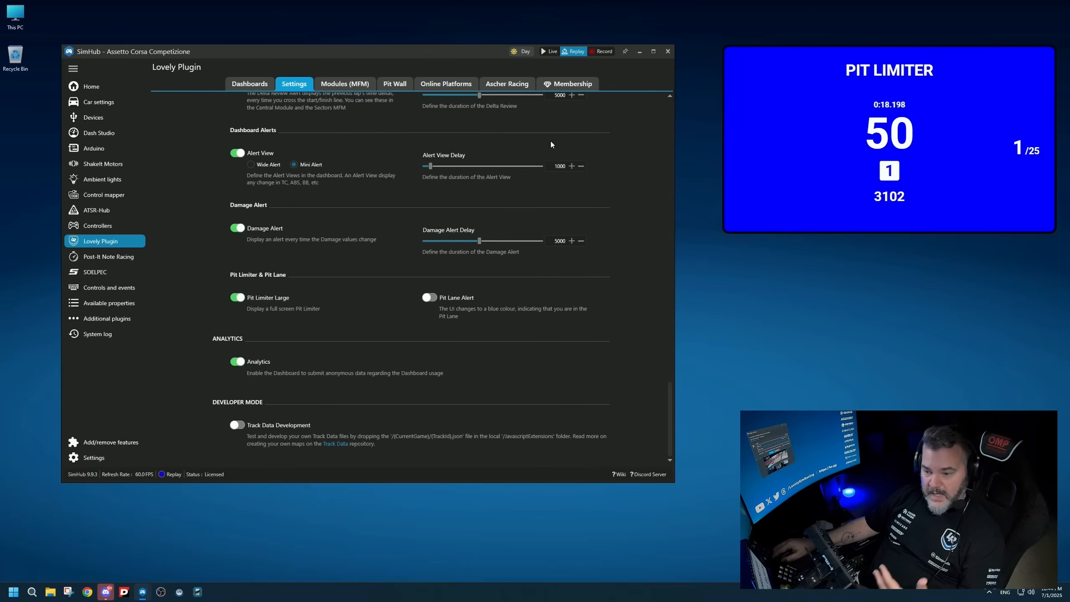
{"action": "left_click", "coordinate": [236, 298]}
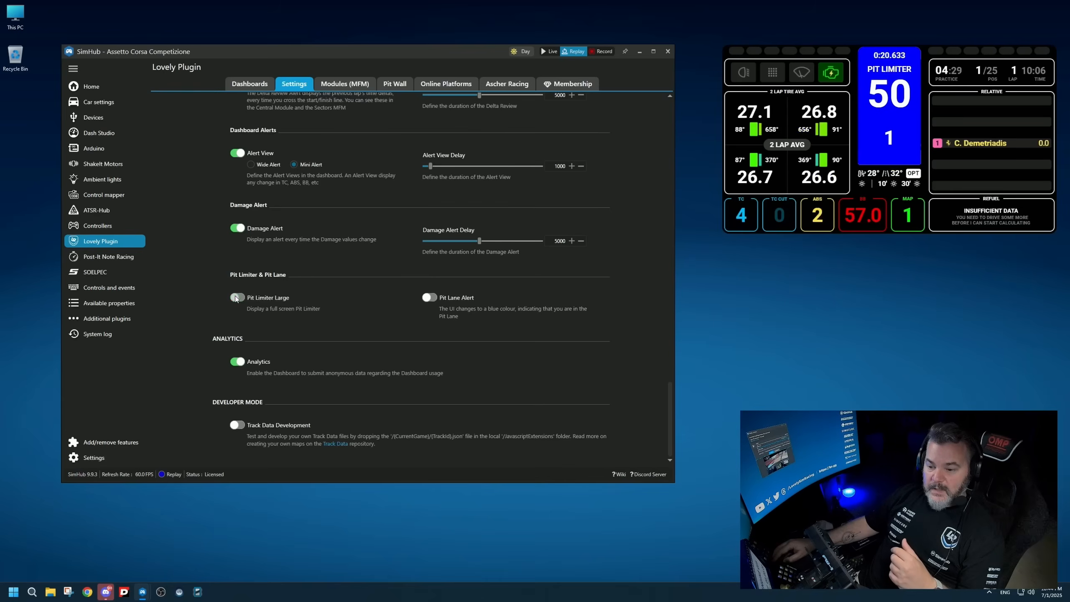
{"action": "left_click", "coordinate": [430, 298]}
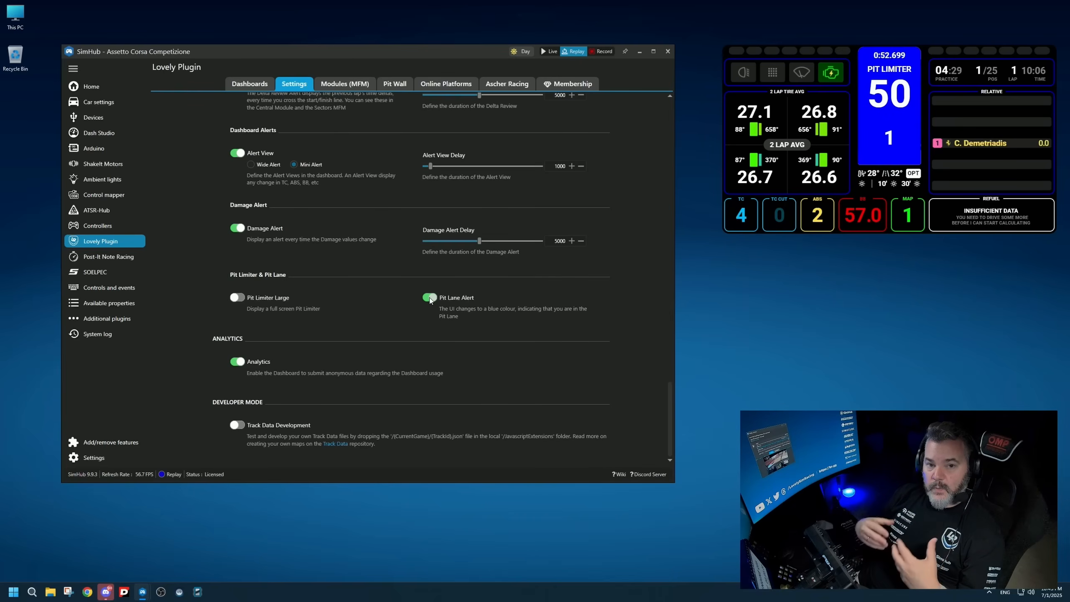
{"action": "left_click", "coordinate": [429, 298]}
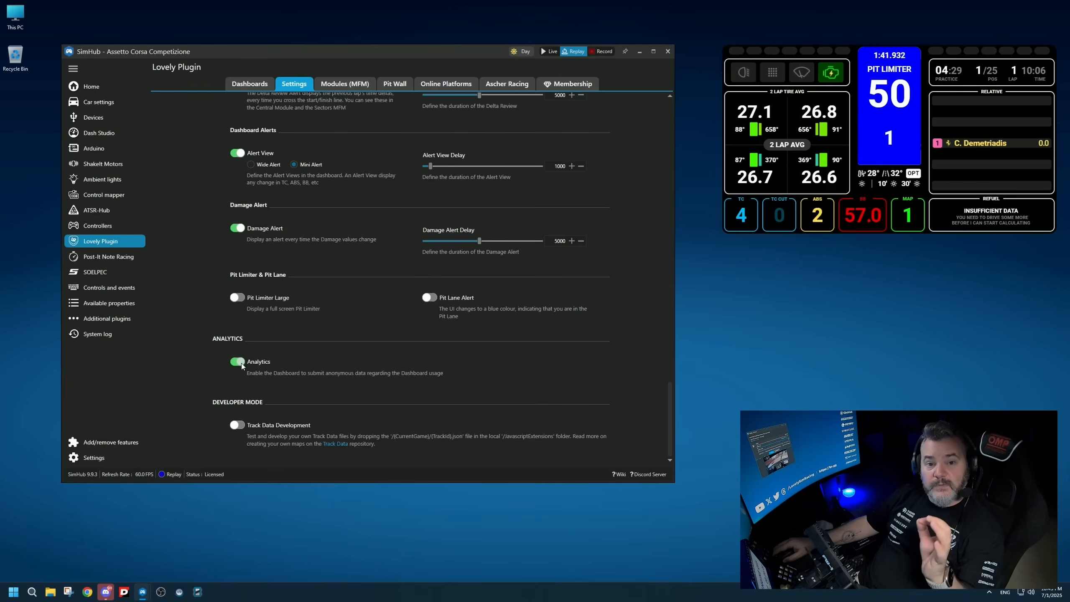
Disable Analytics for anonymous dashboard usage data and open the Multi Function Modules settings.
{"action": "left_click", "coordinate": [242, 365]}
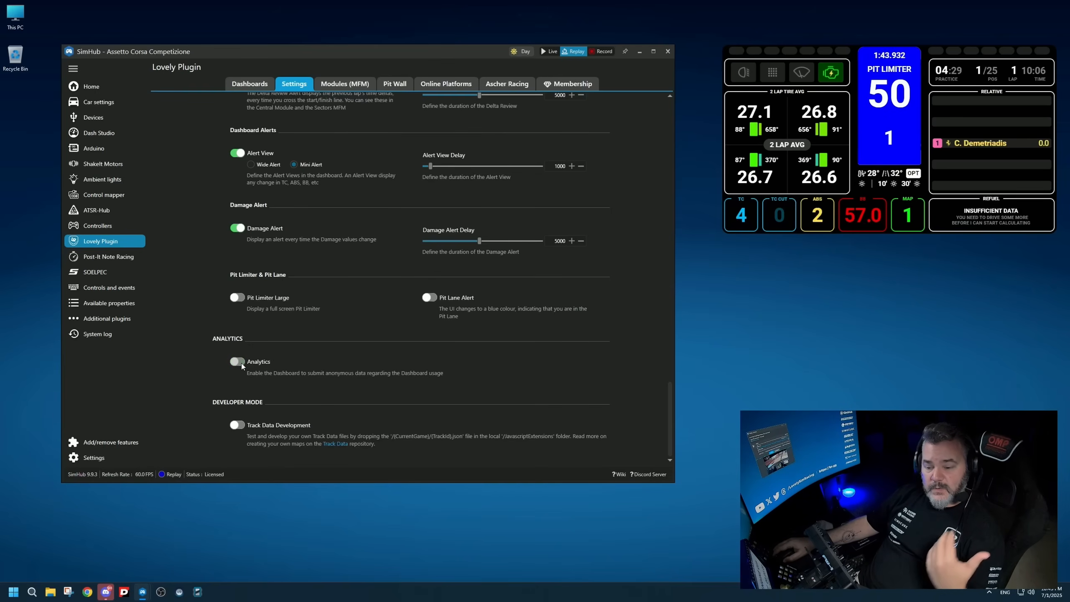
{"action": "left_click", "coordinate": [344, 83]}
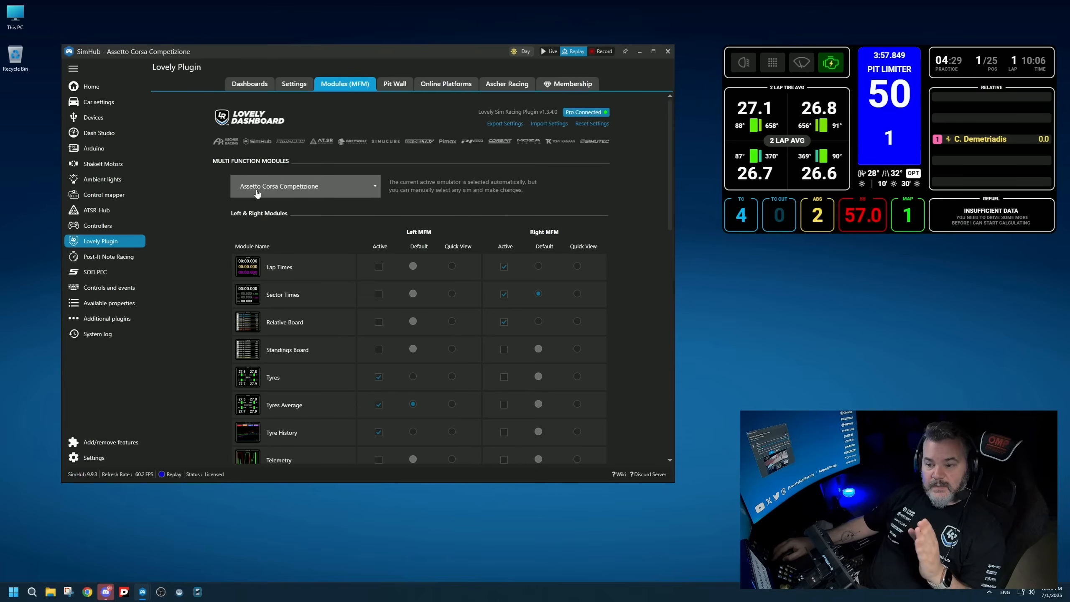
Examine the selectable simulators and the left and right module assignments for Assetto Corsa Competizione.
{"action": "left_click", "coordinate": [287, 193]}
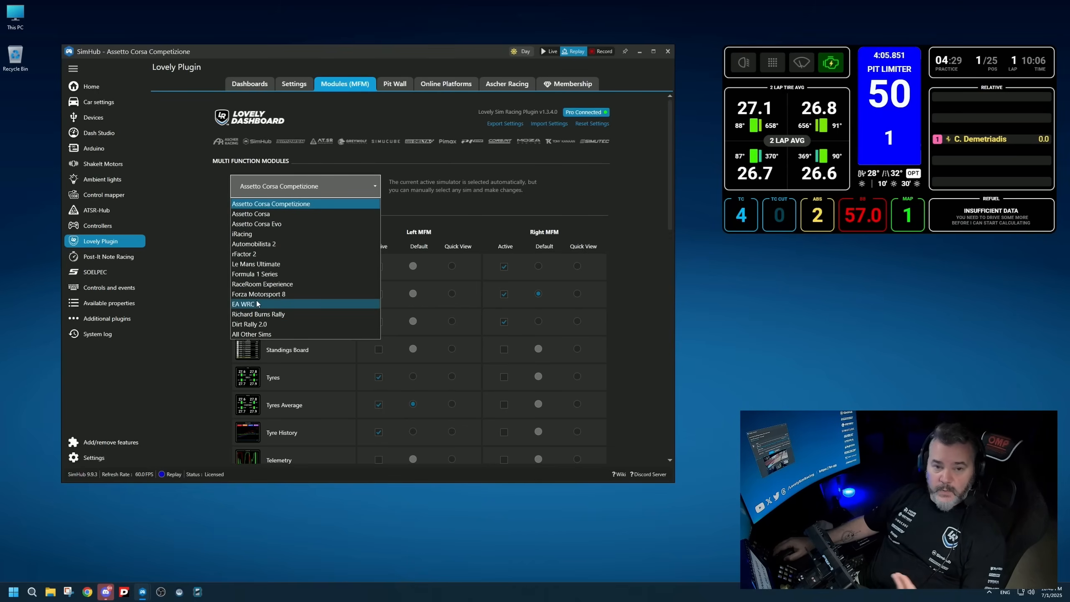
{"action": "left_click", "coordinate": [444, 188]}
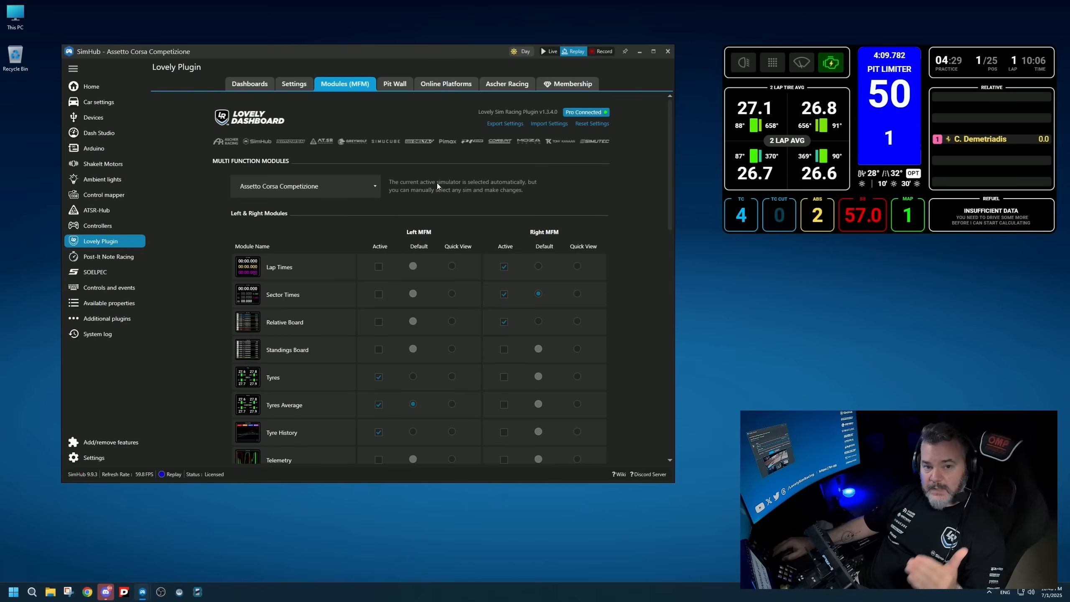
{"action": "scroll", "coordinate": [636, 270], "scroll_direction": "down", "scroll_amount": 3}
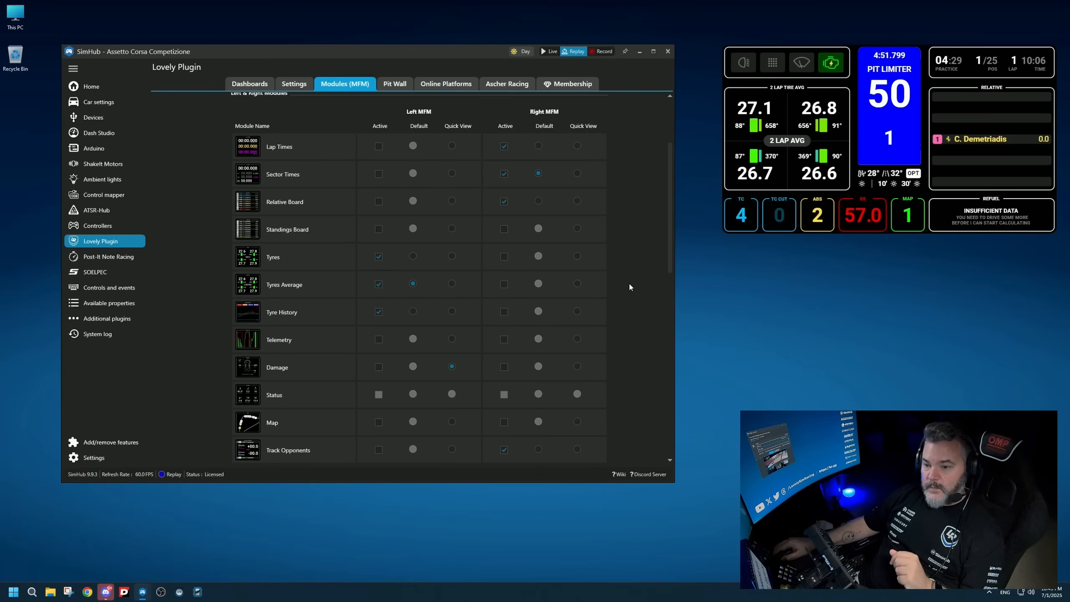
{"action": "scroll", "coordinate": [629, 282], "scroll_direction": "down", "scroll_amount": 1}
{"action": "scroll", "coordinate": [625, 283], "scroll_direction": "down", "scroll_amount": 3}
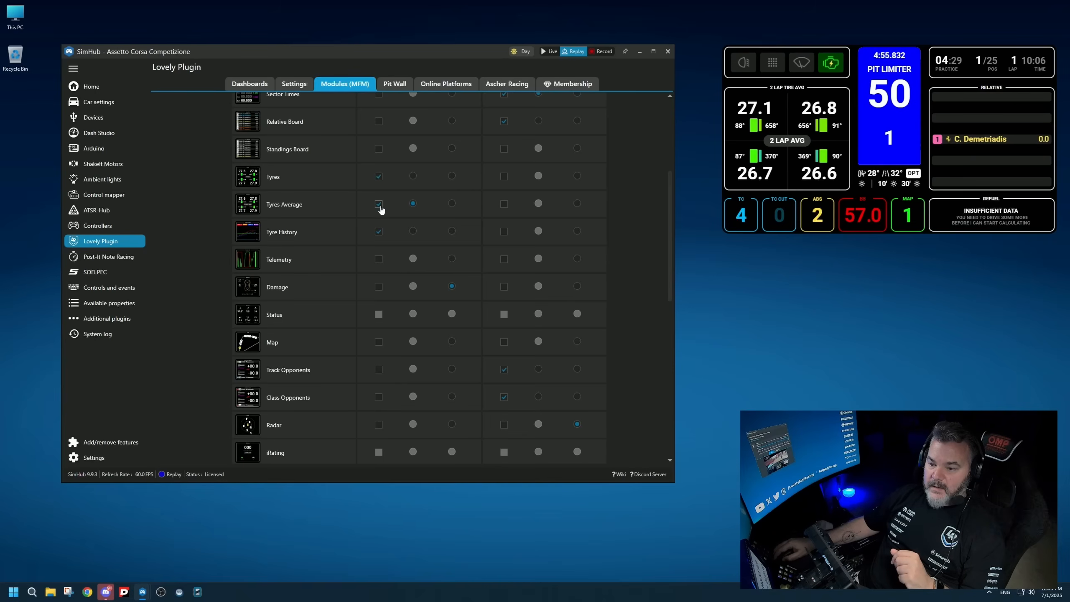
{"action": "scroll", "coordinate": [379, 233], "scroll_direction": "down", "scroll_amount": 6}
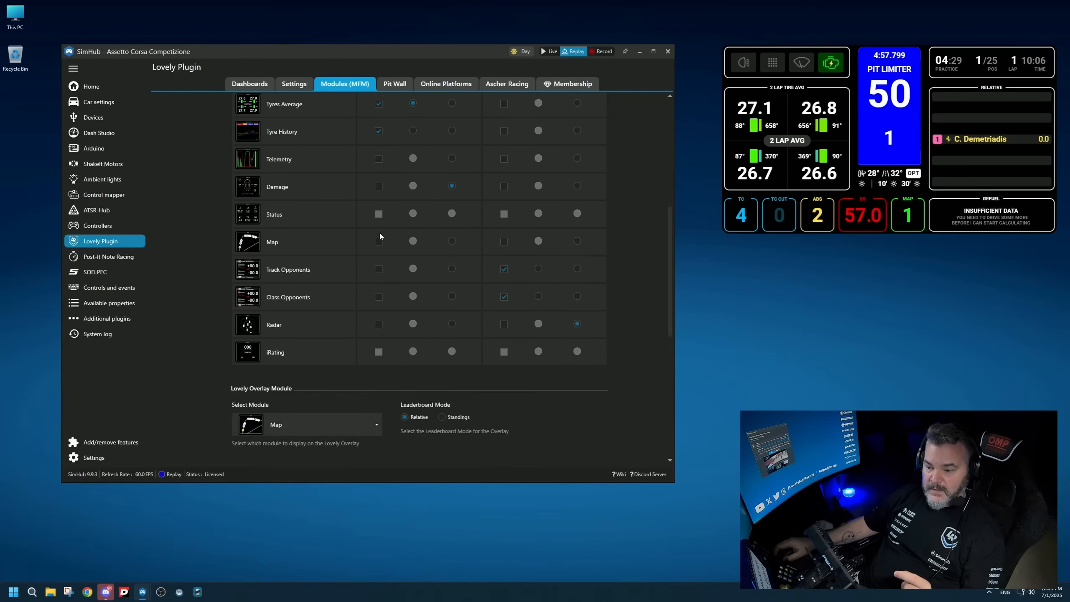
{"action": "scroll", "coordinate": [379, 234], "scroll_direction": "up", "scroll_amount": 7}
{"action": "scroll", "coordinate": [396, 213], "scroll_direction": "up", "scroll_amount": 3}
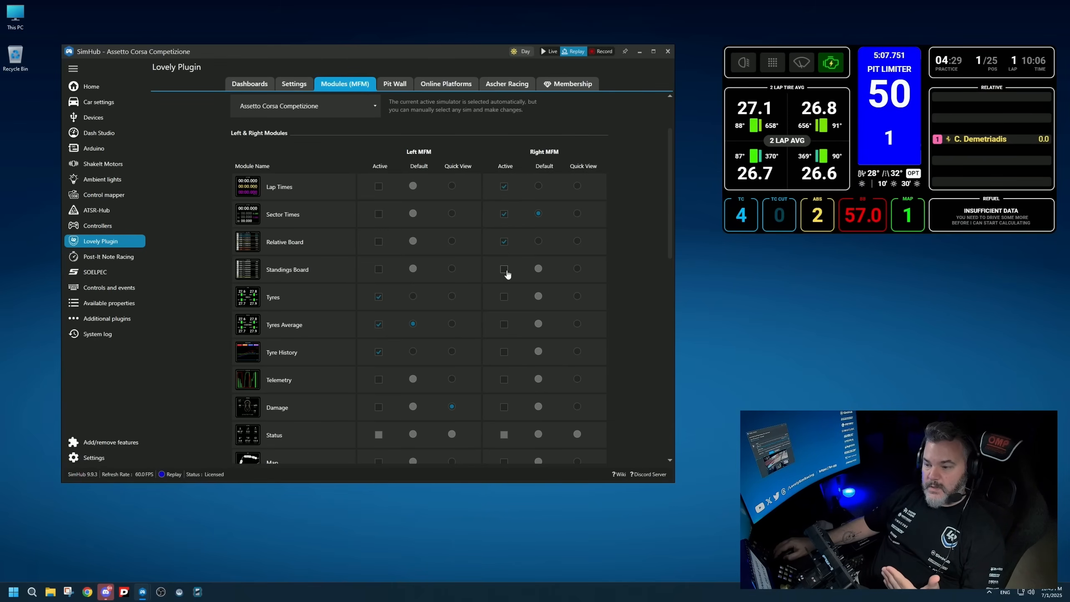
Activate the Standings Board in the Right MFM for Assetto Corsa Competizione.
{"action": "left_click", "coordinate": [505, 271]}
{"action": "scroll", "coordinate": [507, 272], "scroll_direction": "down", "scroll_amount": 6}
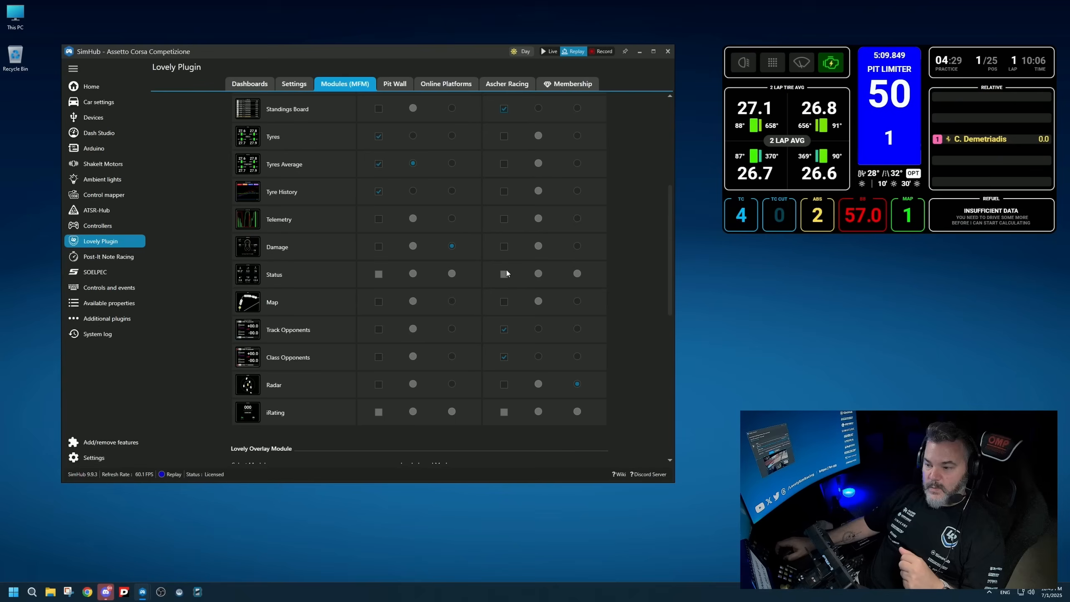
{"action": "left_click", "coordinate": [505, 230]}
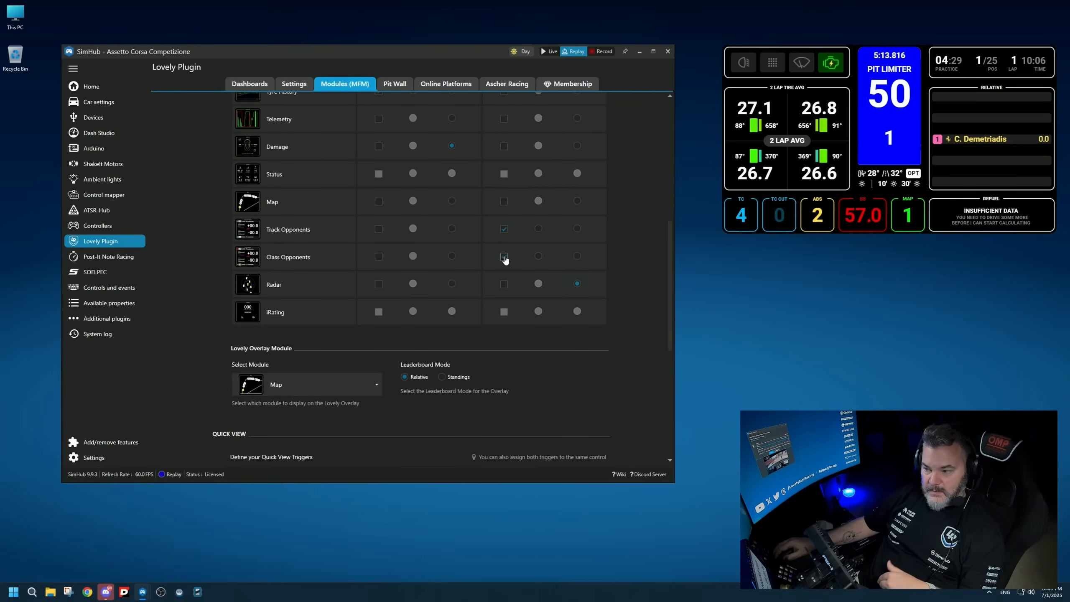
{"action": "scroll", "coordinate": [505, 260], "scroll_direction": "up", "scroll_amount": 6}
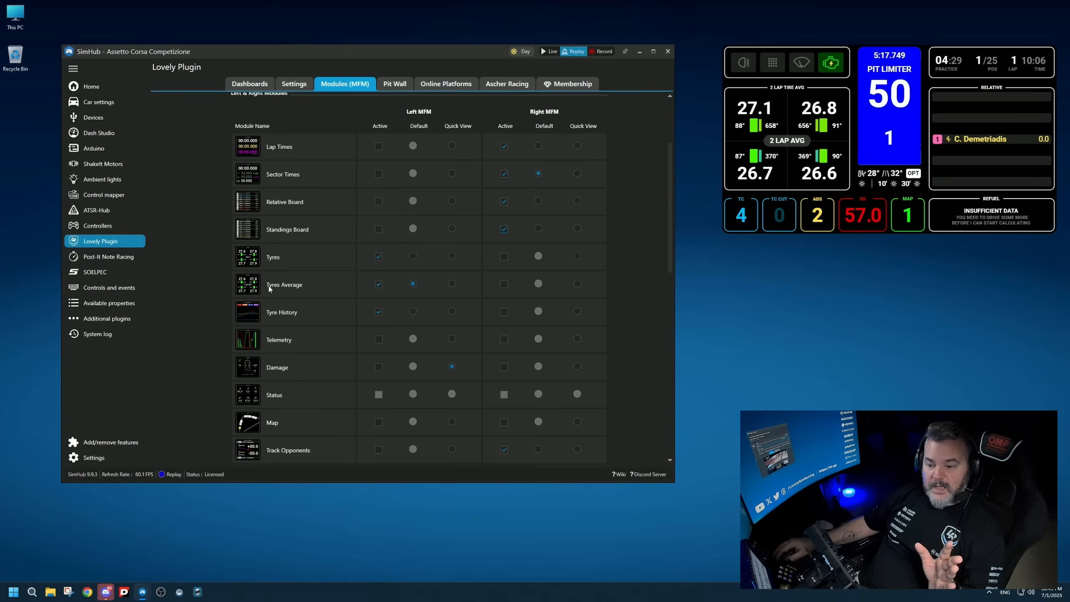
Make Tyres the Left MFM default and Lap Times the Right MFM default, with Damage as the left Quick View.
{"action": "left_click", "coordinate": [413, 260]}
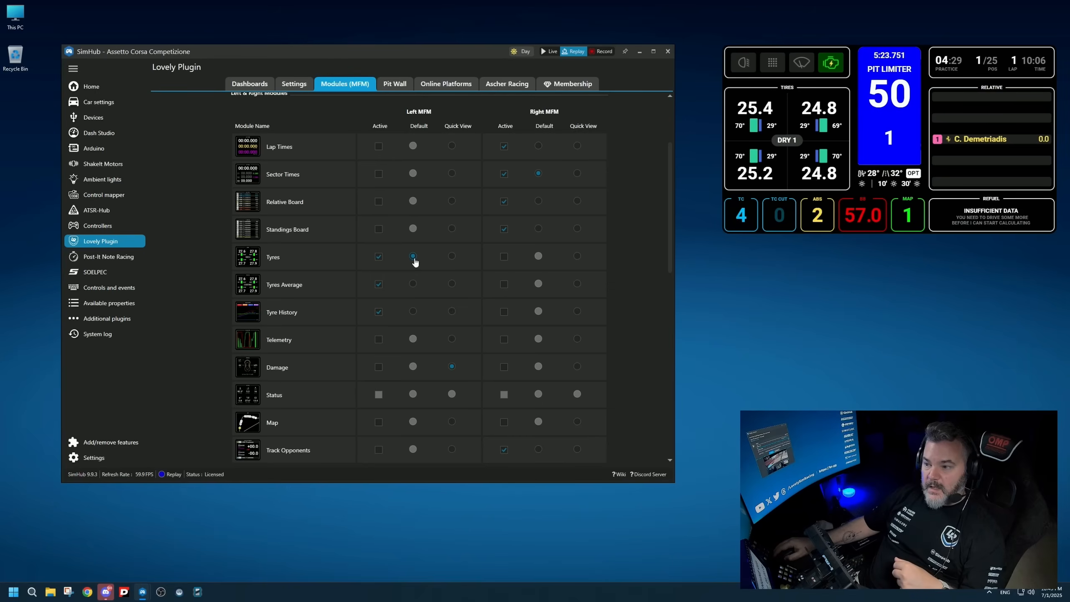
{"action": "left_click", "coordinate": [539, 147]}
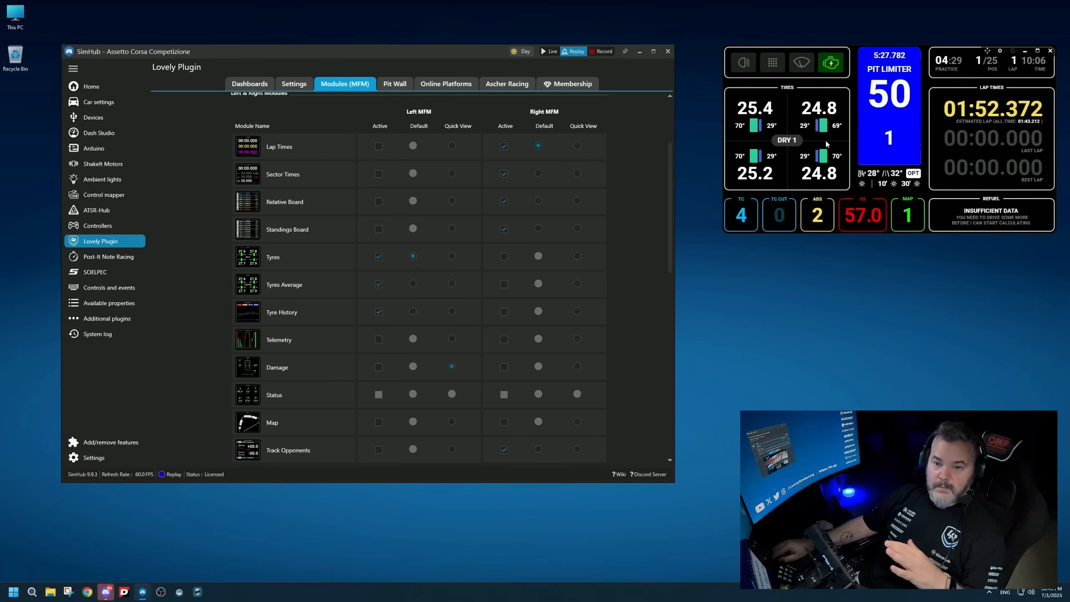
{"action": "scroll", "coordinate": [617, 302], "scroll_direction": "down", "scroll_amount": 5}
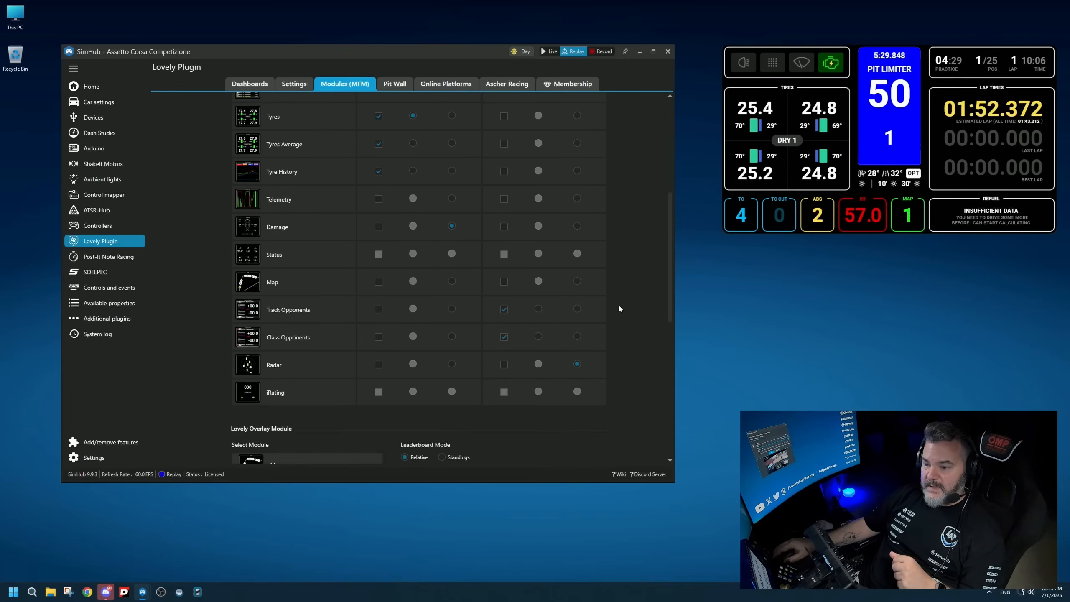
{"action": "left_click", "coordinate": [452, 227]}
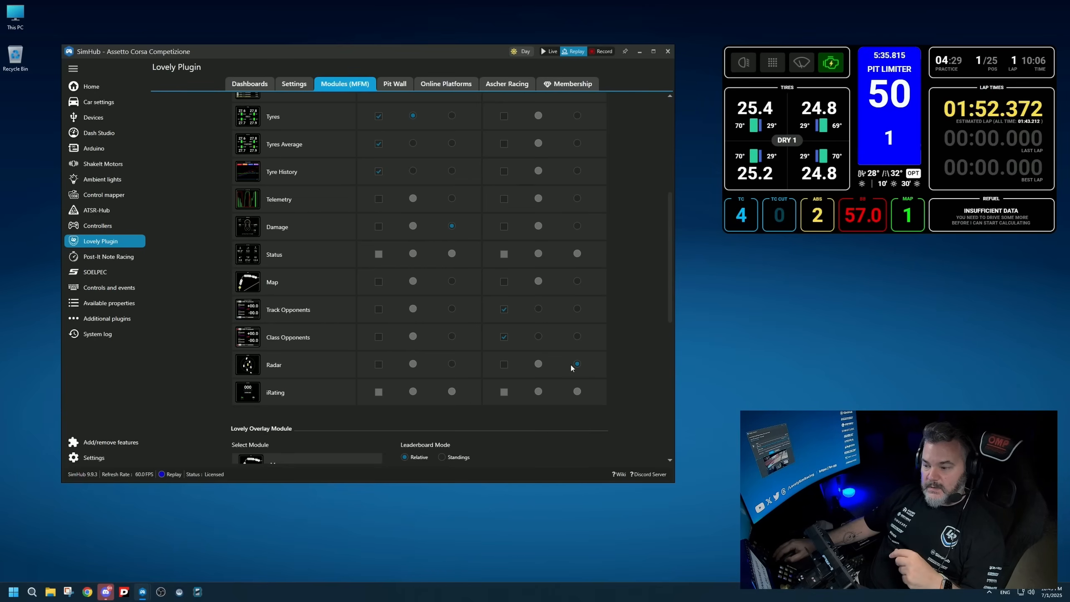
Browse the modules available for the Lovely Overlay and choose Map.
{"action": "scroll", "coordinate": [637, 344], "scroll_direction": "down", "scroll_amount": 4}
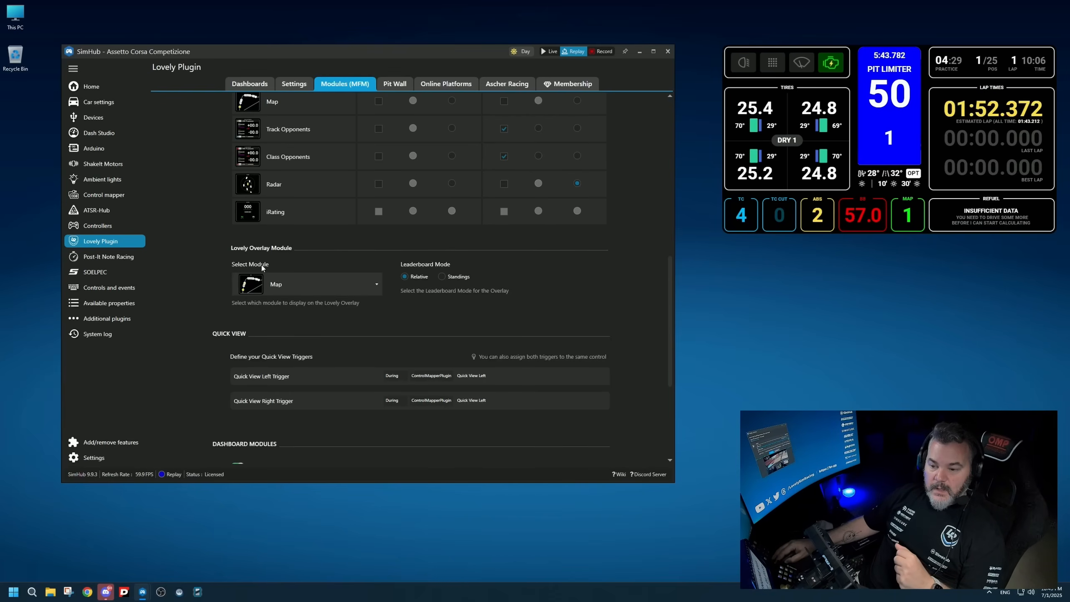
{"action": "left_click", "coordinate": [283, 290]}
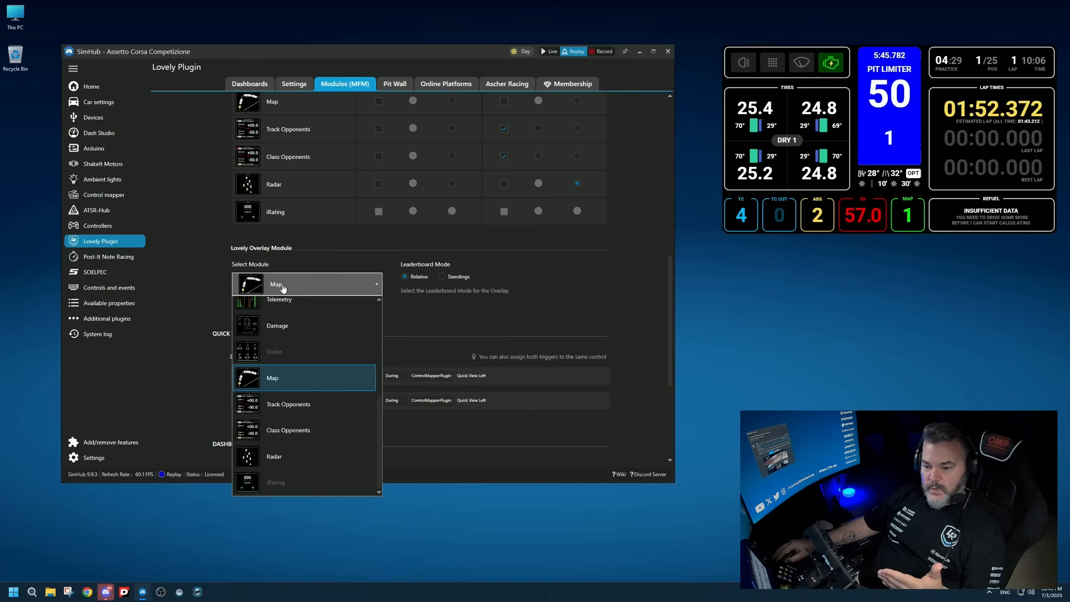
{"action": "left_click", "coordinate": [276, 392]}
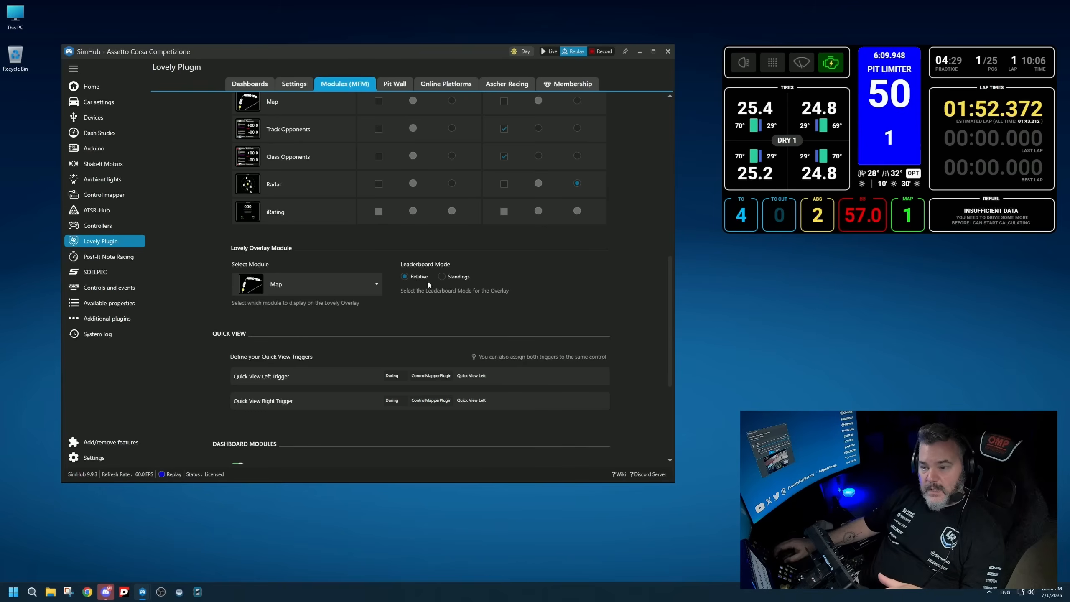
Compare the left and right module assignments for iRacing and Assetto Corsa, and return to Assetto Corsa Competizione.
{"action": "scroll", "coordinate": [429, 281], "scroll_direction": "up", "scroll_amount": 10}
{"action": "left_click", "coordinate": [276, 192]}
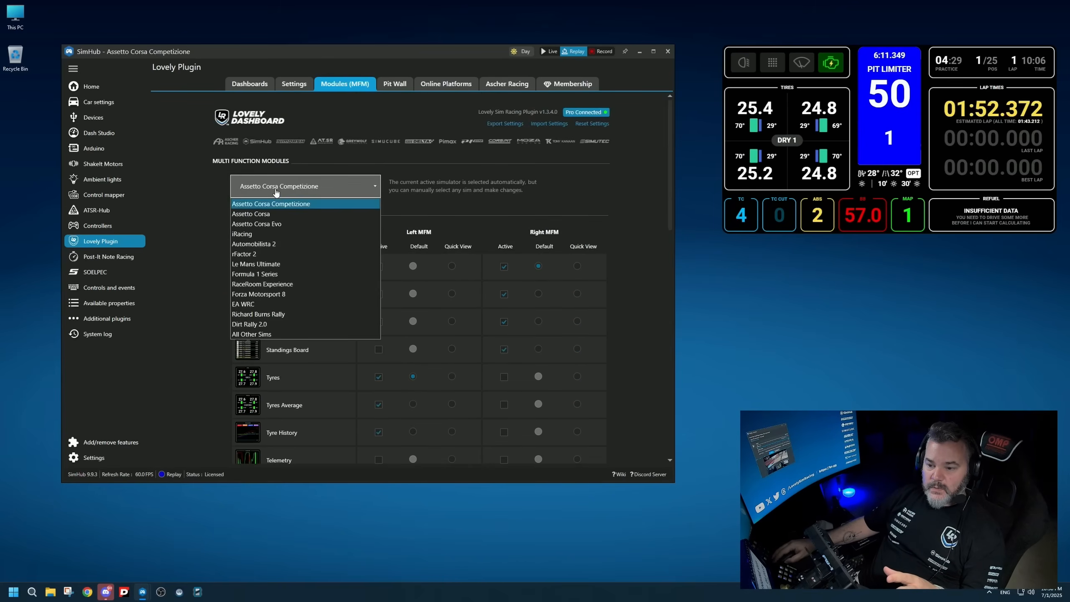
{"action": "left_click", "coordinate": [256, 234]}
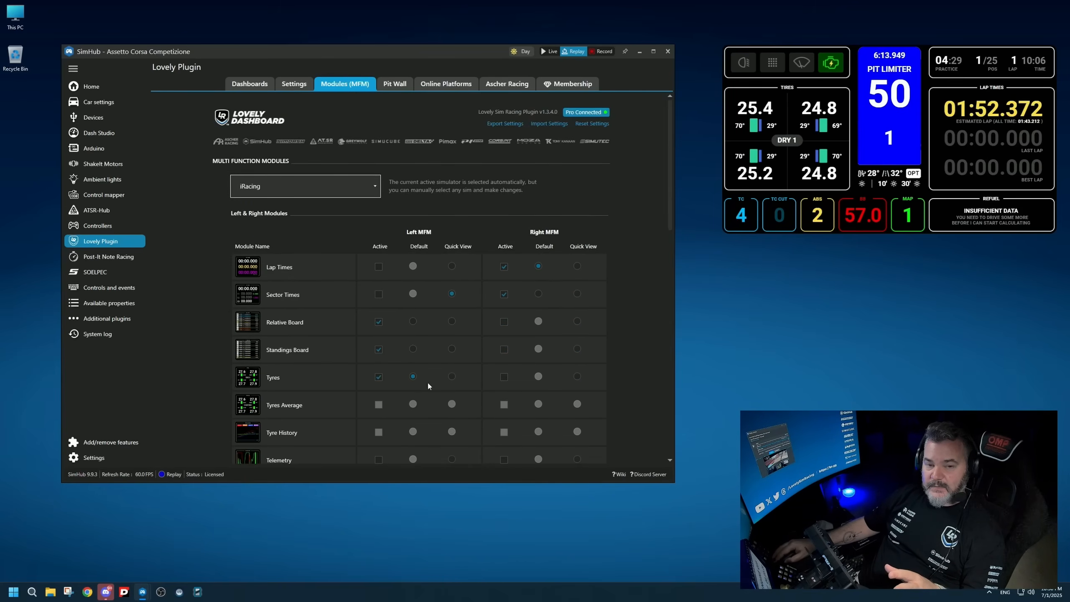
{"action": "scroll", "coordinate": [460, 358], "scroll_direction": "down", "scroll_amount": 5}
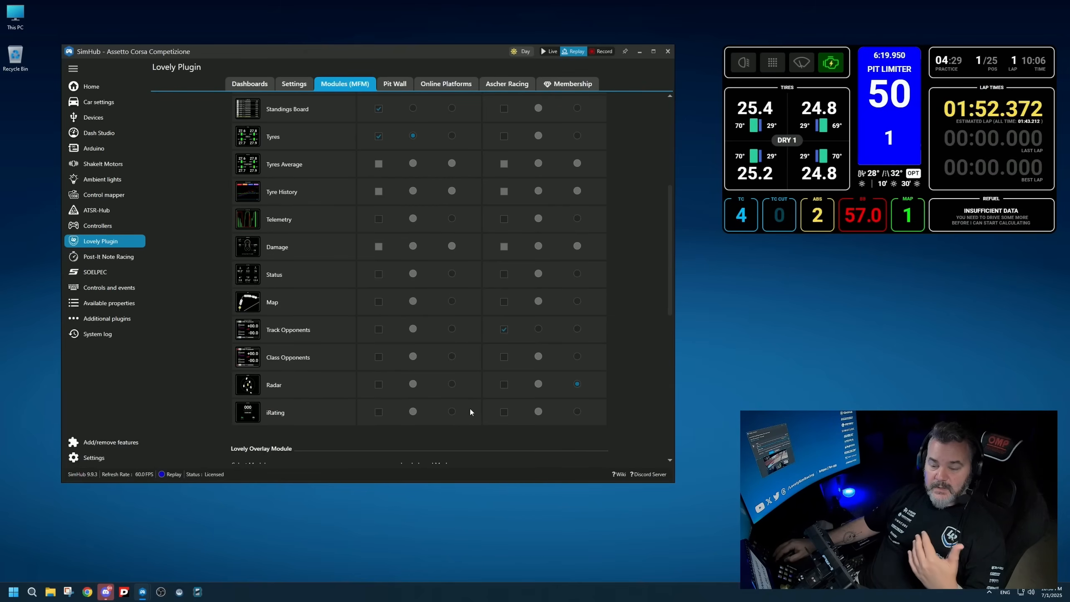
{"action": "scroll", "coordinate": [429, 404], "scroll_direction": "up", "scroll_amount": 6}
{"action": "left_click", "coordinate": [278, 186]}
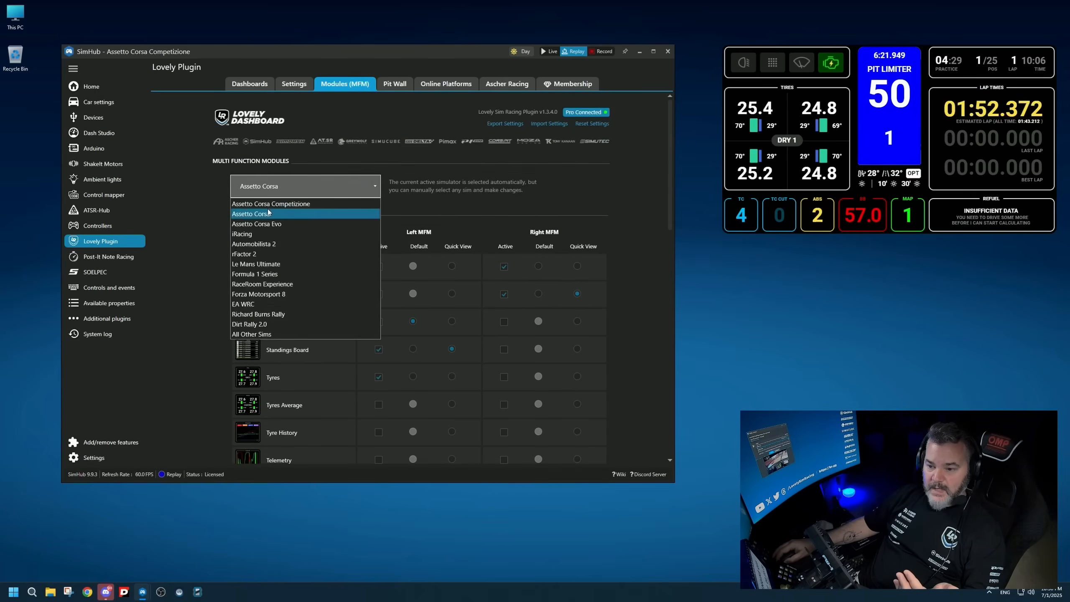
{"action": "left_click", "coordinate": [268, 191]}
{"action": "left_click", "coordinate": [268, 189]}
{"action": "left_click", "coordinate": [332, 204]}
{"action": "scroll", "coordinate": [331, 321], "scroll_direction": "down", "scroll_amount": 20}
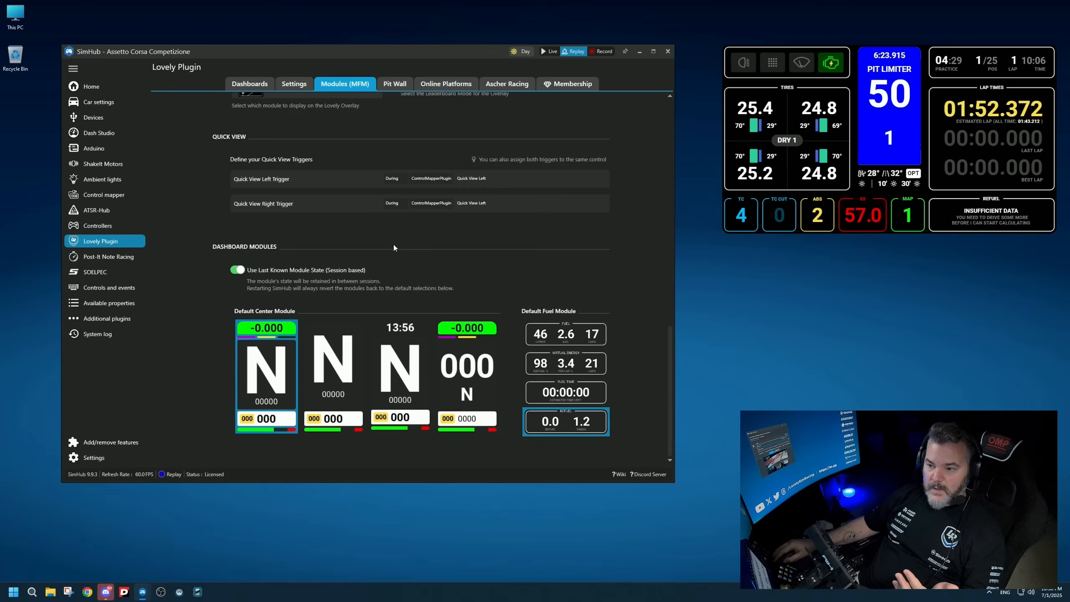
Examine the Assetto Corsa Competizione module table, the Lovely Overlay options, the Quick View triggers and the default dashboard modules.
{"action": "scroll", "coordinate": [354, 214], "scroll_direction": "up", "scroll_amount": 1}
{"action": "scroll", "coordinate": [353, 215], "scroll_direction": "up", "scroll_amount": 2}
{"action": "scroll", "coordinate": [384, 141], "scroll_direction": "up", "scroll_amount": 2}
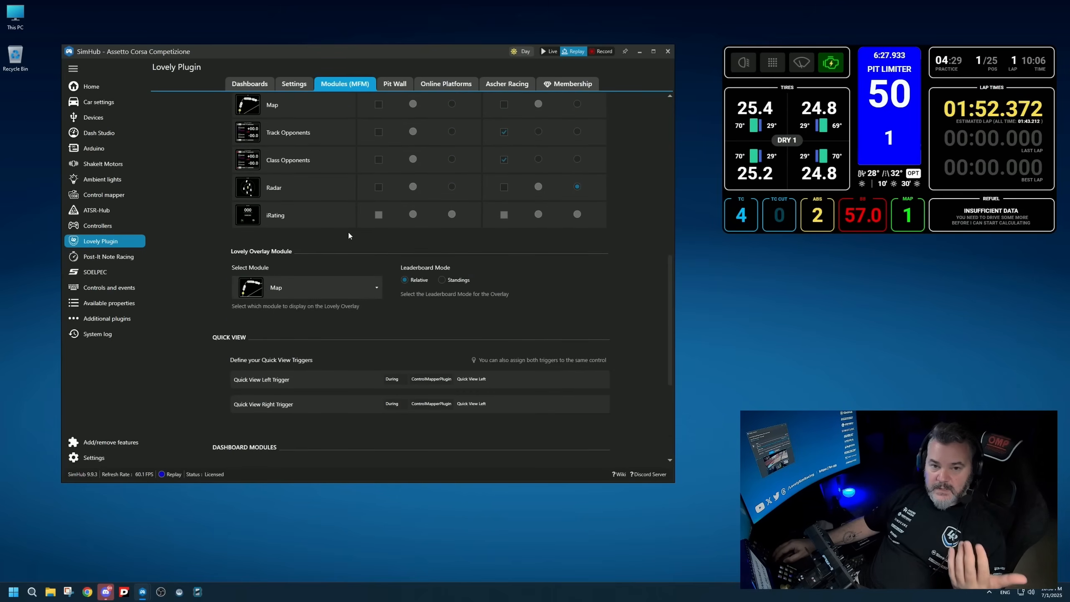
{"action": "scroll", "coordinate": [326, 328], "scroll_direction": "up", "scroll_amount": 3}
{"action": "scroll", "coordinate": [326, 328], "scroll_direction": "down", "scroll_amount": 1}
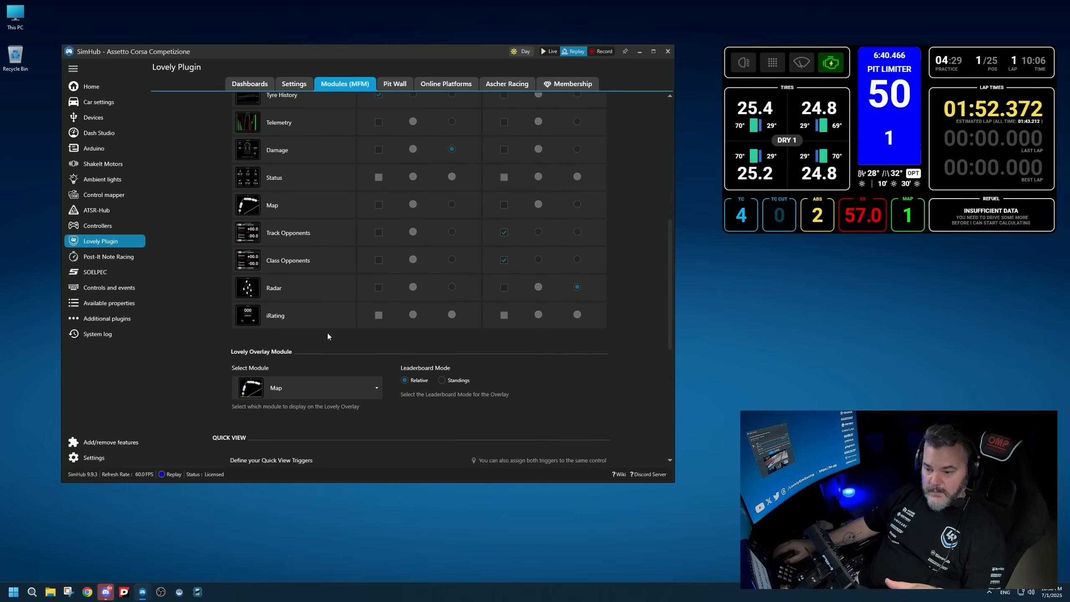
{"action": "scroll", "coordinate": [327, 332], "scroll_direction": "down", "scroll_amount": 3}
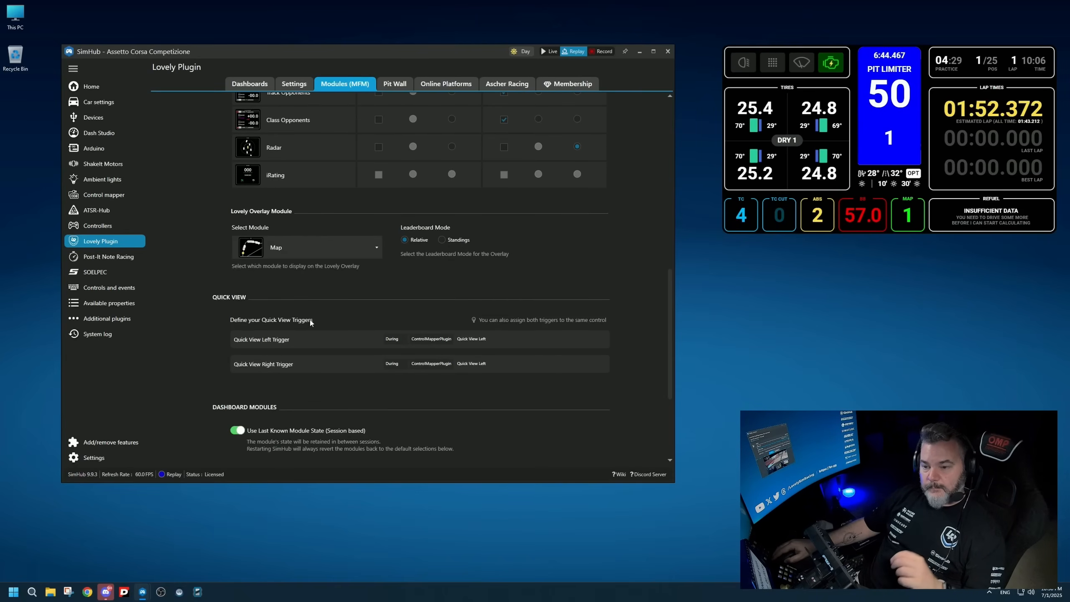
{"action": "scroll", "coordinate": [310, 320], "scroll_direction": "up", "scroll_amount": 10}
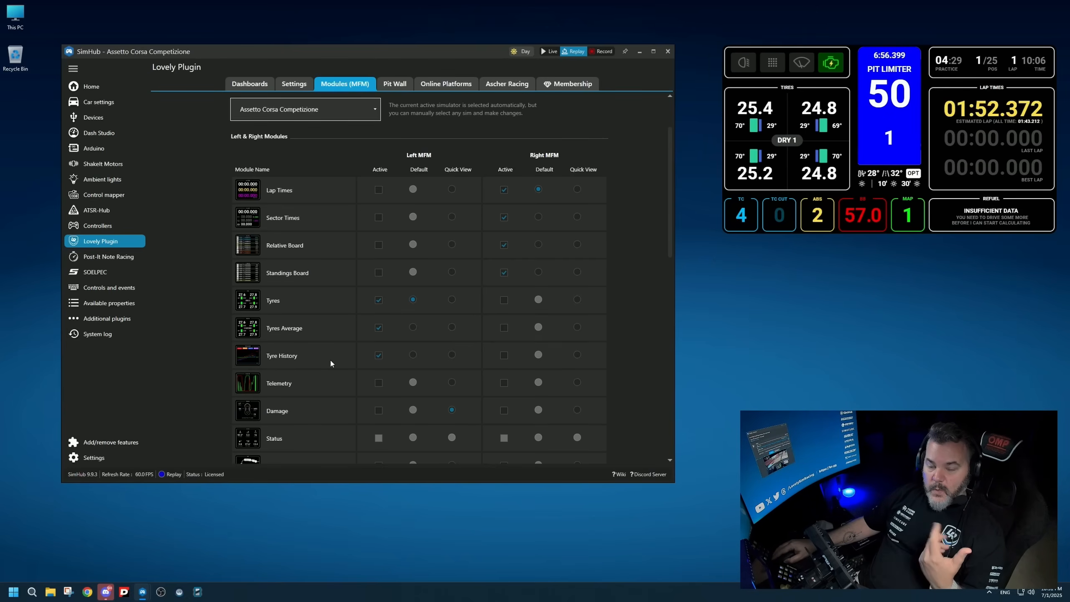
{"action": "scroll", "coordinate": [330, 359], "scroll_direction": "down", "scroll_amount": 9}
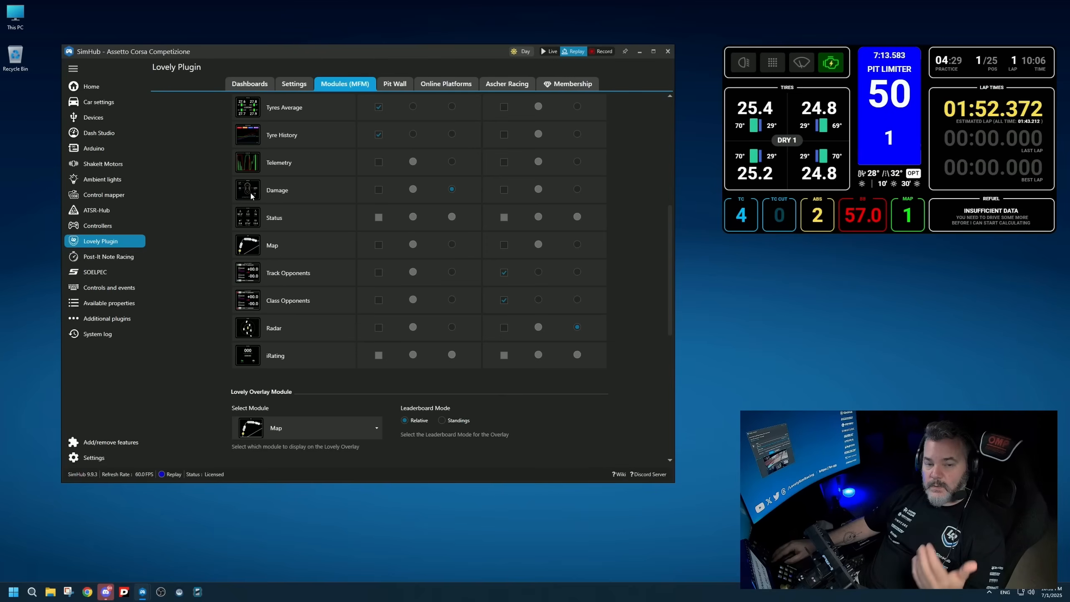
{"action": "scroll", "coordinate": [251, 195], "scroll_direction": "down", "scroll_amount": 5}
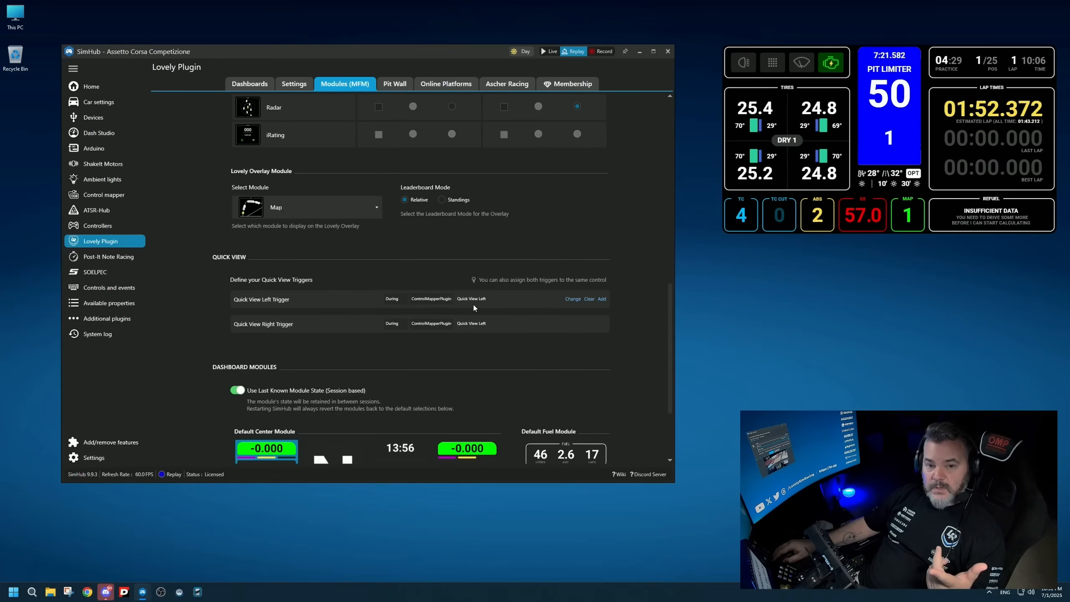
{"action": "scroll", "coordinate": [471, 303], "scroll_direction": "up", "scroll_amount": 5}
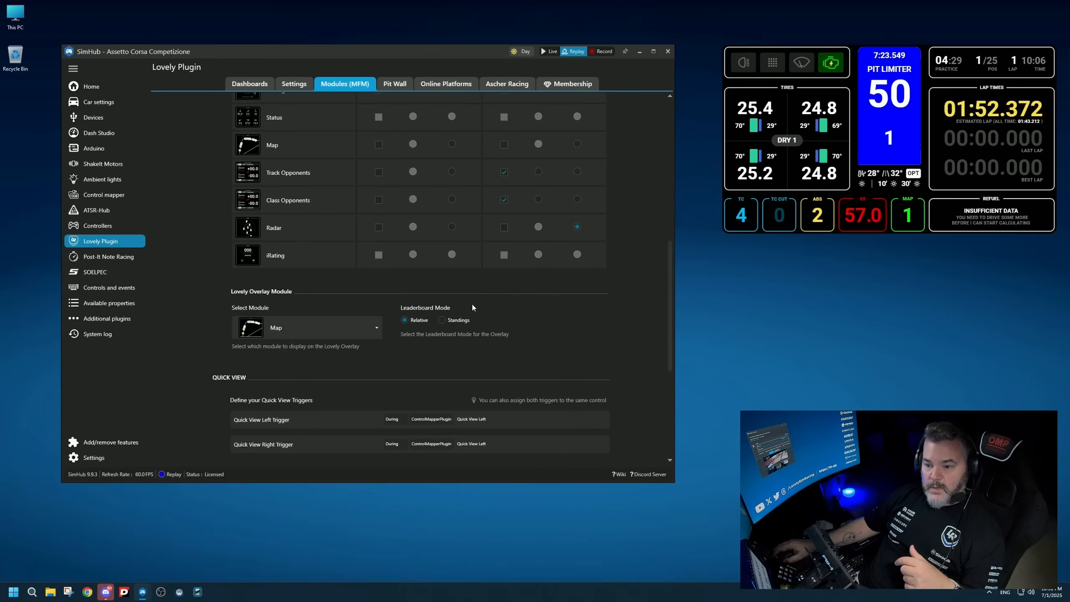
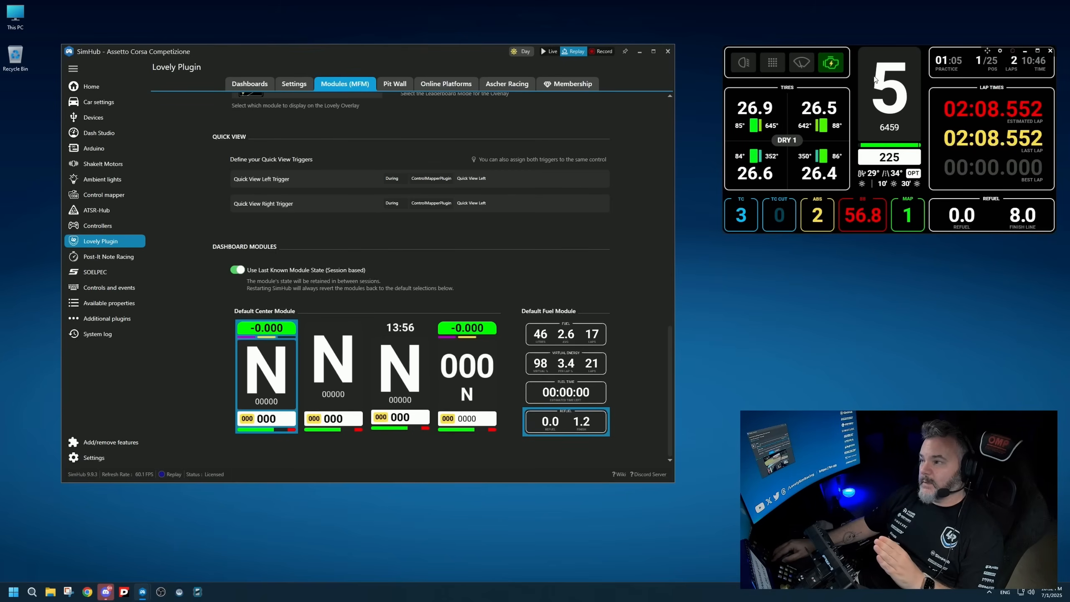
Cycle the fuel module on the live dashboard through its views and back to Refuel.
{"action": "left_click", "coordinate": [993, 226]}
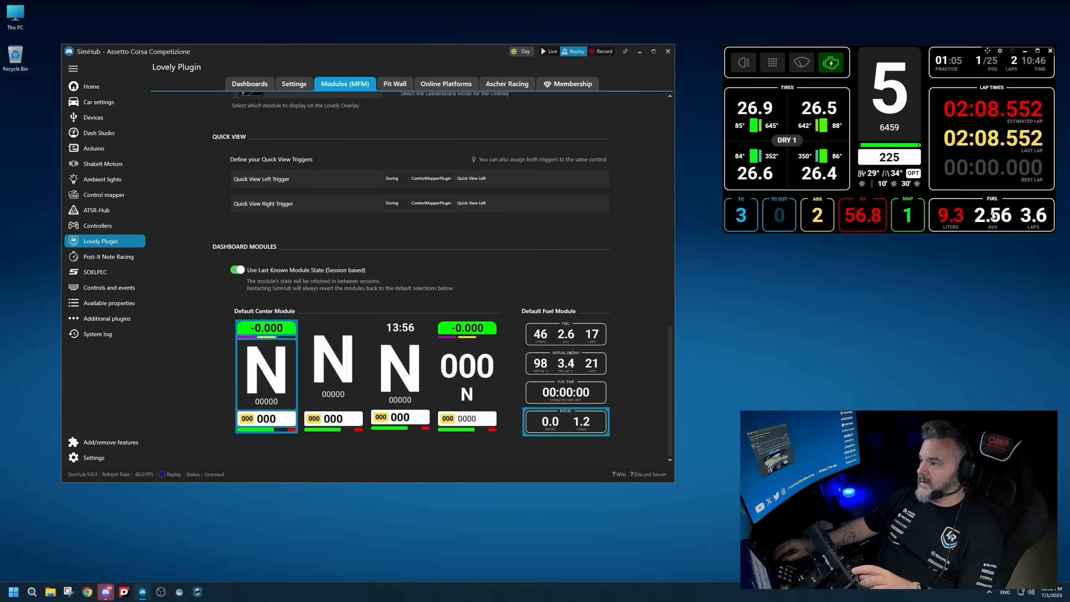
{"action": "left_click", "coordinate": [990, 216]}
{"action": "left_click", "coordinate": [990, 216]}
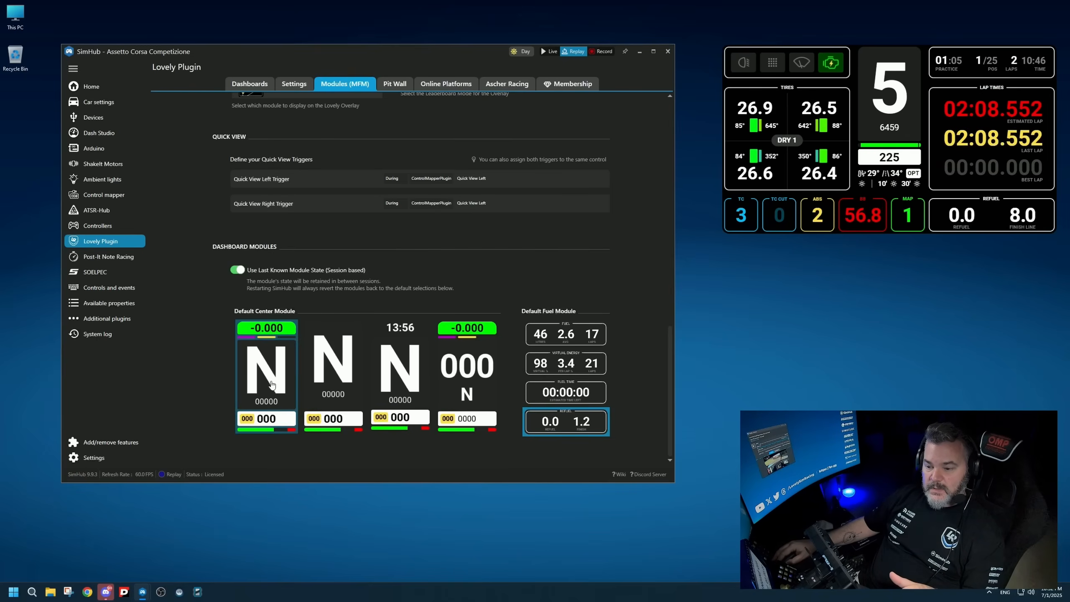
Disable the Pit Wall's Telemetry Screen and try the leaderboard options, settling on Show Overall Leaderboard.
{"action": "left_click", "coordinate": [395, 84]}
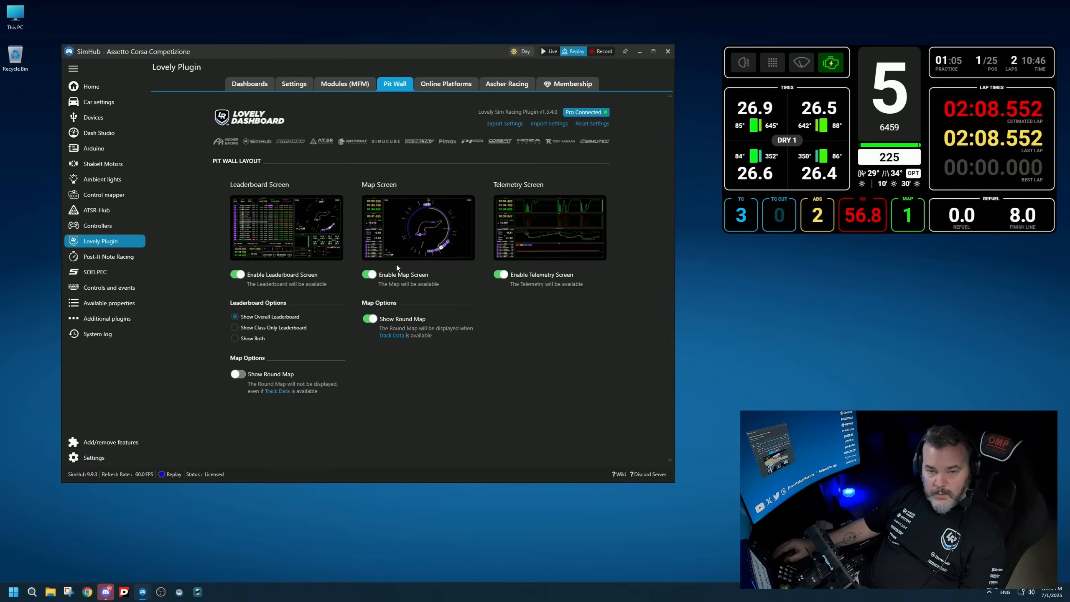
{"action": "left_click", "coordinate": [495, 278]}
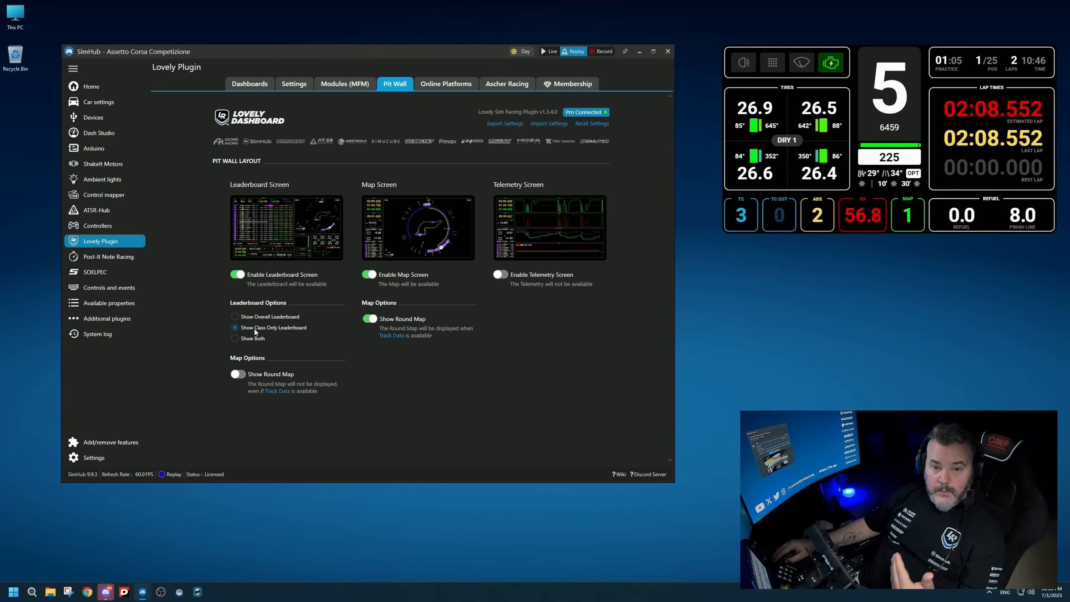
{"action": "left_click", "coordinate": [251, 341]}
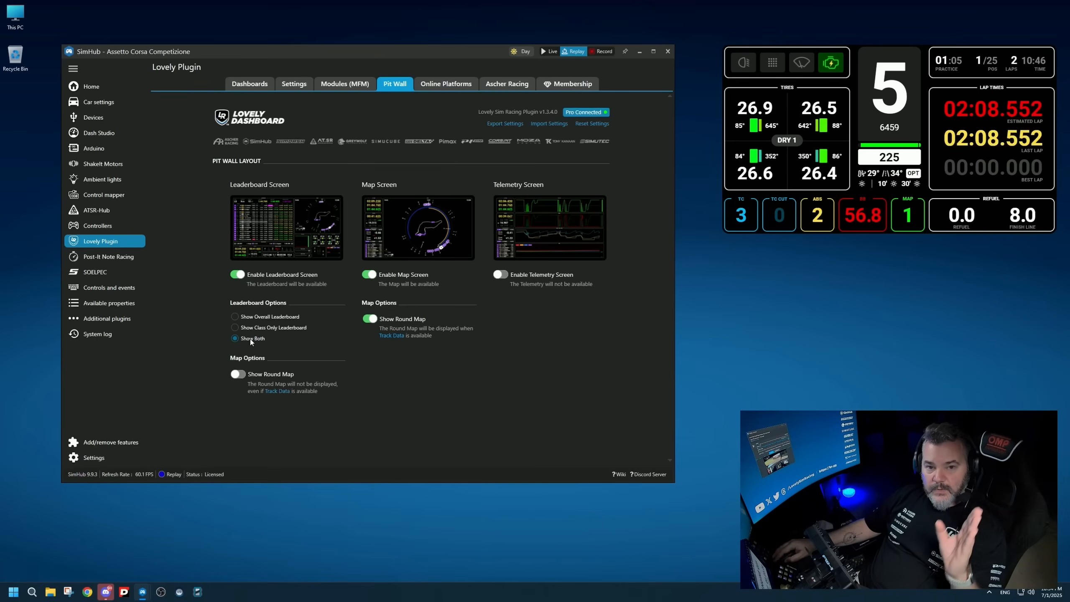
{"action": "left_click", "coordinate": [258, 317]}
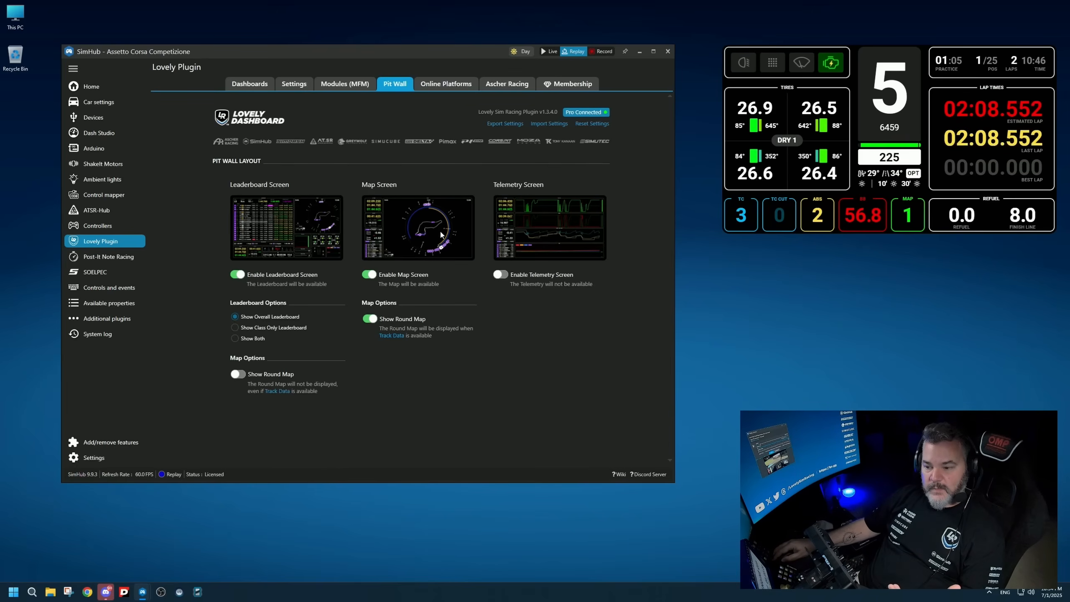
Enable Show Round Map for the Pit Wall's Leaderboard Screen, and switch it off and back on for the Map Screen.
{"action": "left_click", "coordinate": [242, 374]}
{"action": "left_click", "coordinate": [370, 319]}
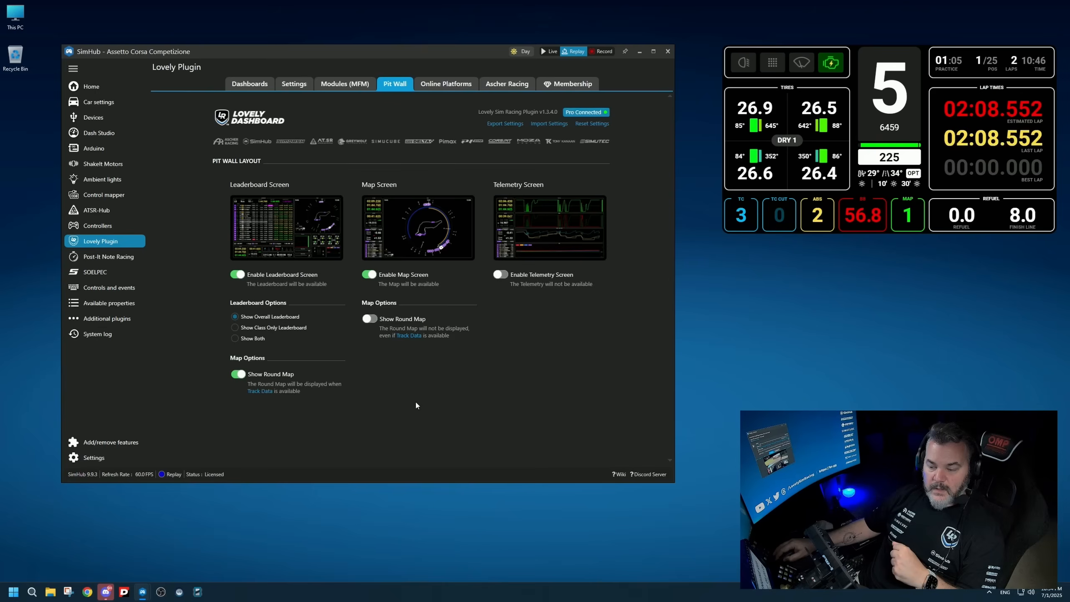
{"action": "left_click", "coordinate": [371, 318]}
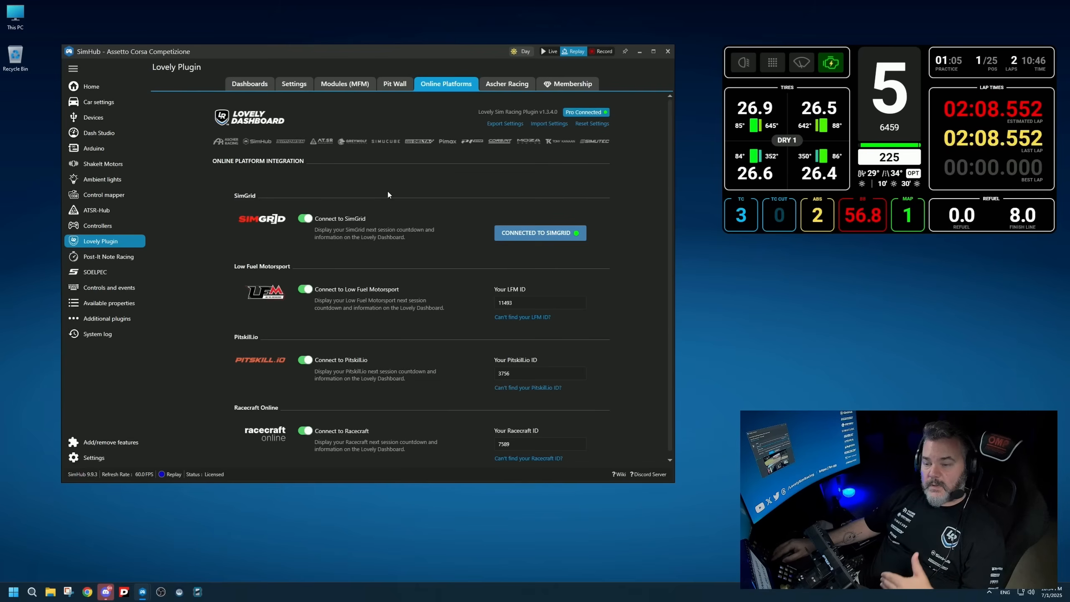
Review the online platform integrations and read the instructions for finding the Low Fuel Motorsport ID.
{"action": "scroll", "coordinate": [372, 286], "scroll_direction": "down", "scroll_amount": 1}
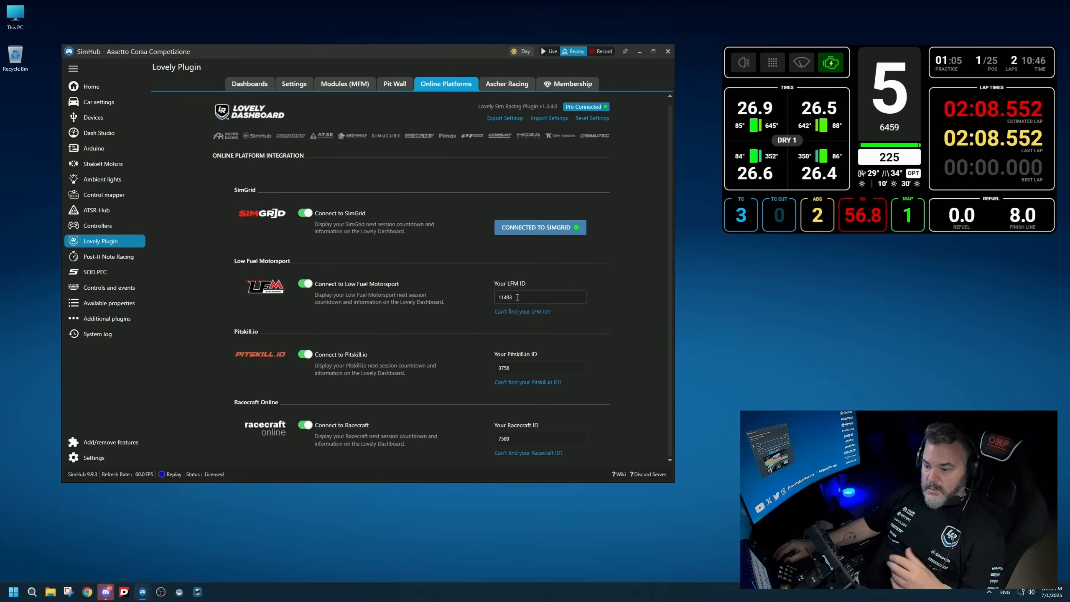
{"action": "left_click", "coordinate": [517, 312]}
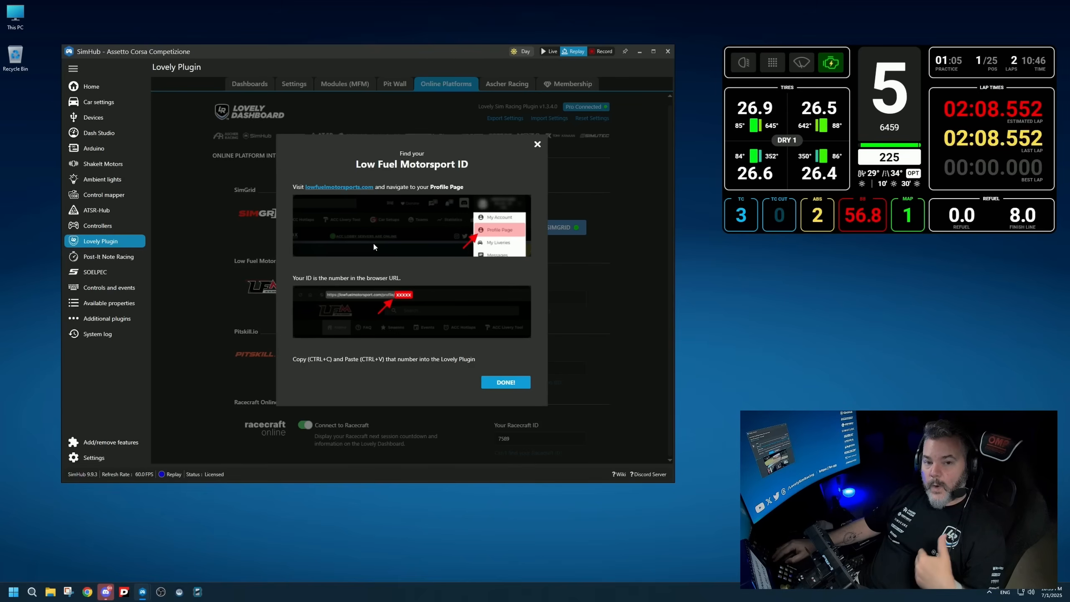
{"action": "left_click", "coordinate": [537, 144]}
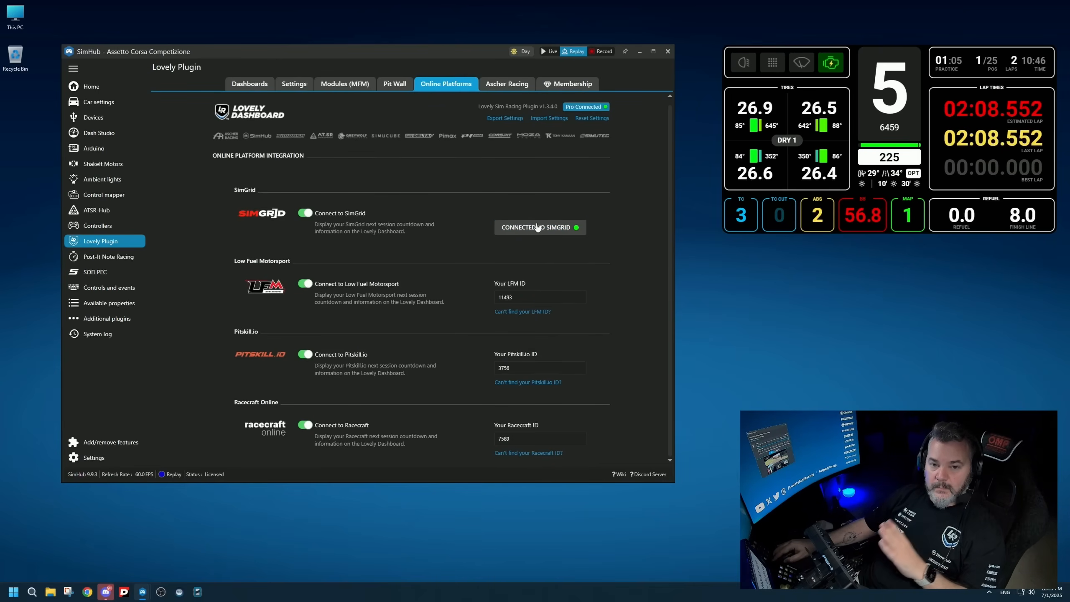
Disable the Low Fuel Motorsport, Pitskill.io and Racecraft connections, and re-enable Low Fuel Motorsport.
{"action": "left_click", "coordinate": [305, 284]}
{"action": "left_click", "coordinate": [306, 354]}
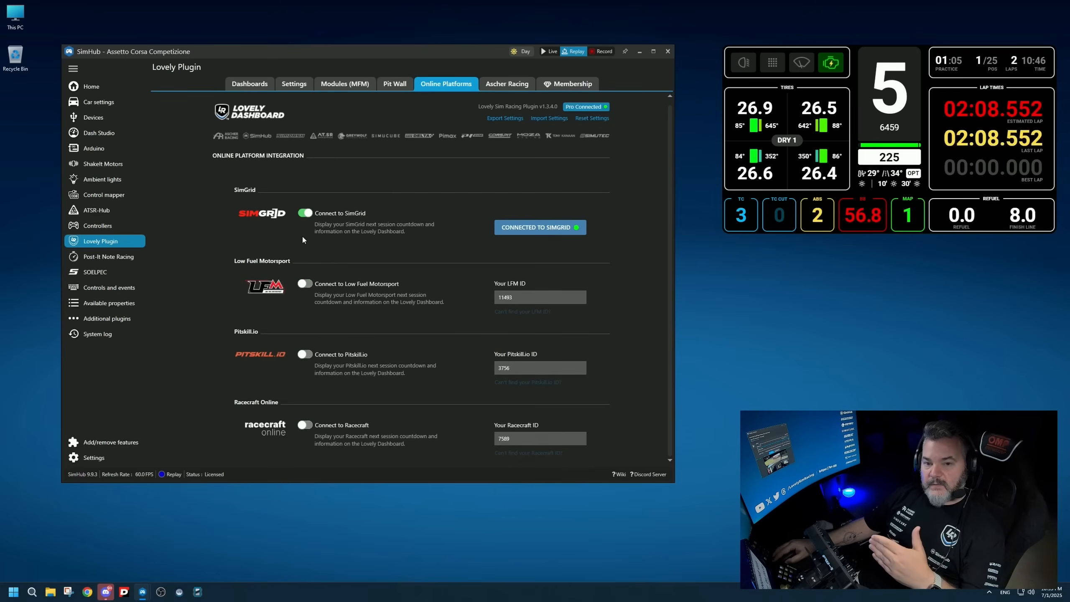
{"action": "left_click", "coordinate": [306, 284]}
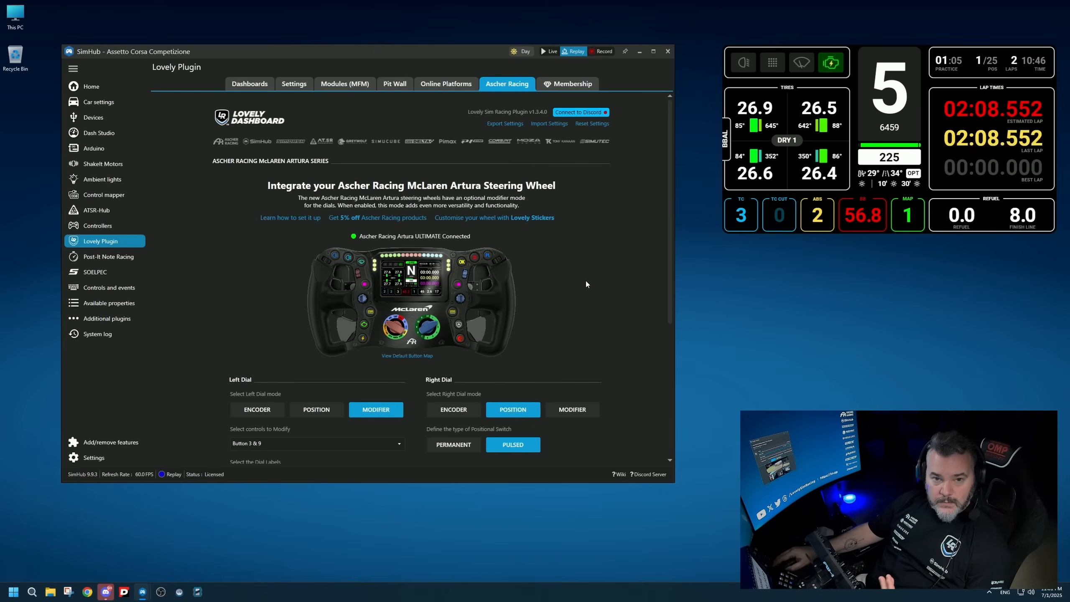
Try the Encoder and Position modes for the Ascher Racing wheel's Left Dial, including the Permanent and Pulsed switch types.
{"action": "scroll", "coordinate": [576, 285], "scroll_direction": "down", "scroll_amount": 3}
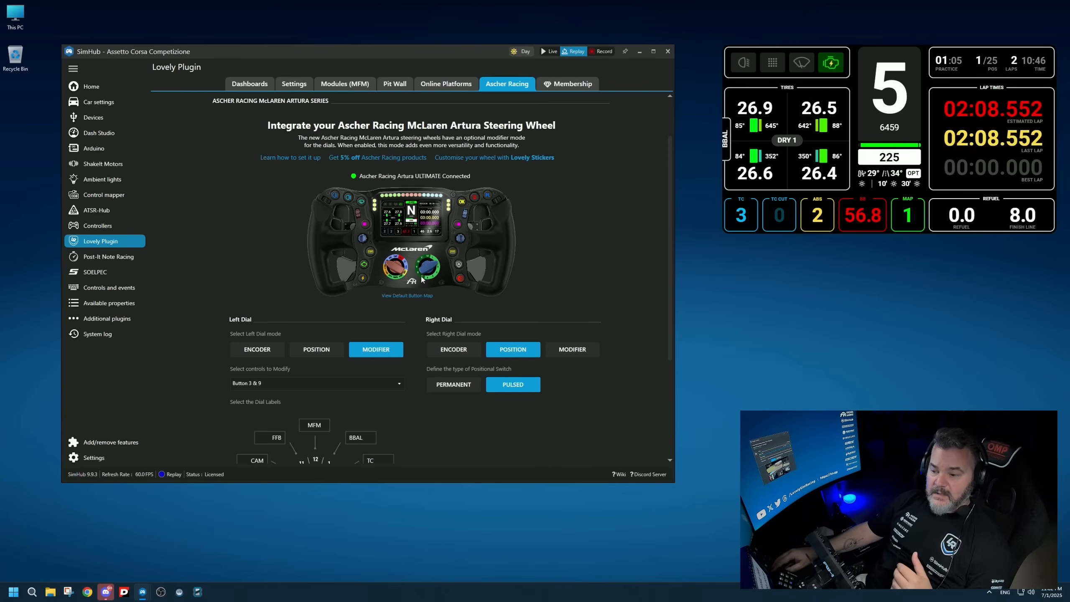
{"action": "scroll", "coordinate": [429, 269], "scroll_direction": "down", "scroll_amount": 4}
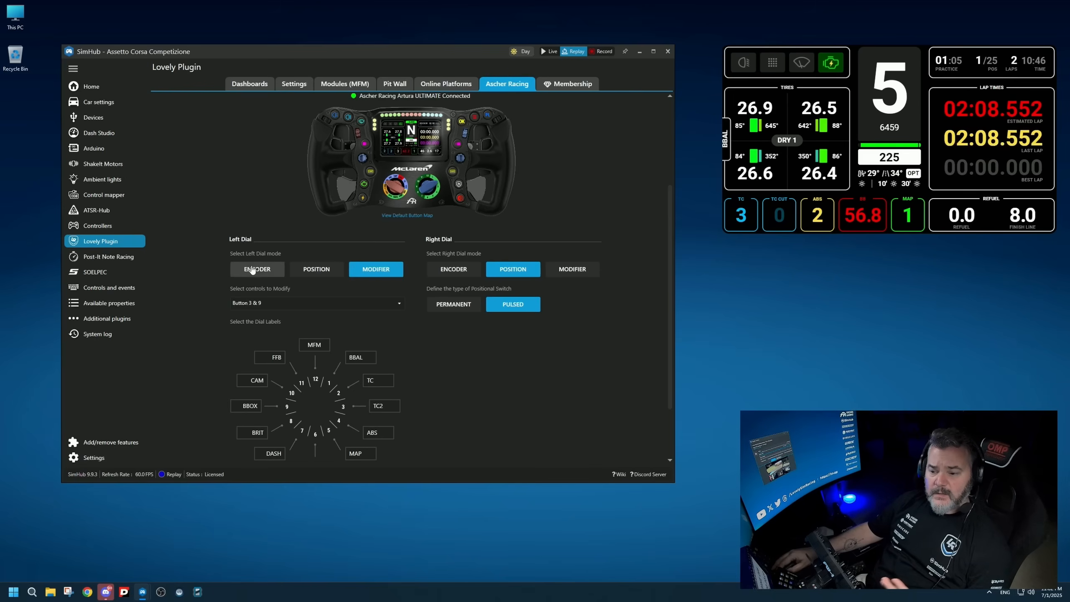
{"action": "left_click", "coordinate": [253, 269]}
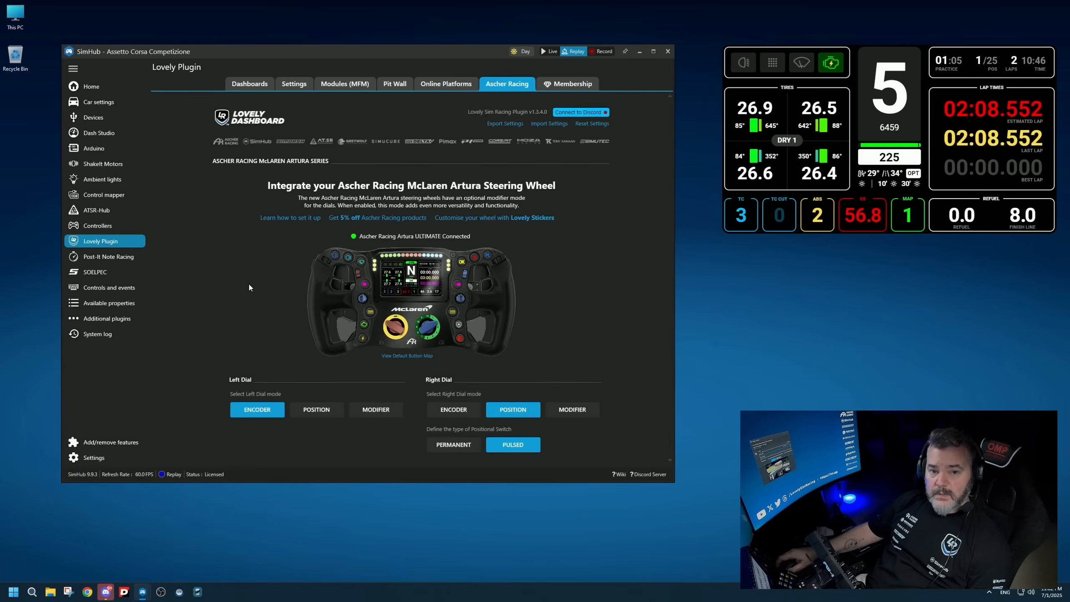
{"action": "left_click", "coordinate": [317, 410]}
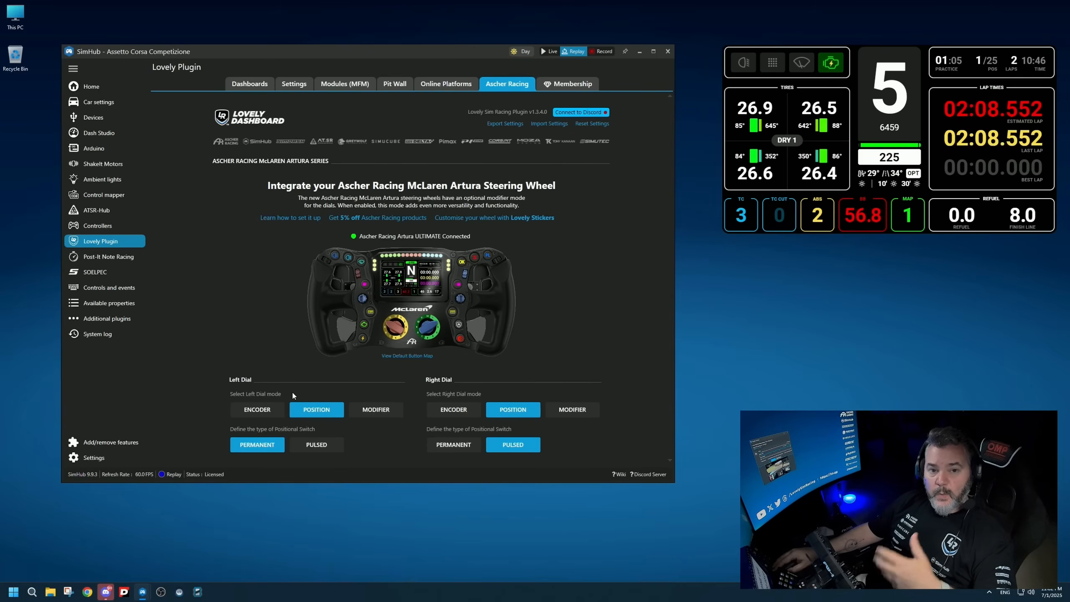
{"action": "left_click", "coordinate": [317, 448]}
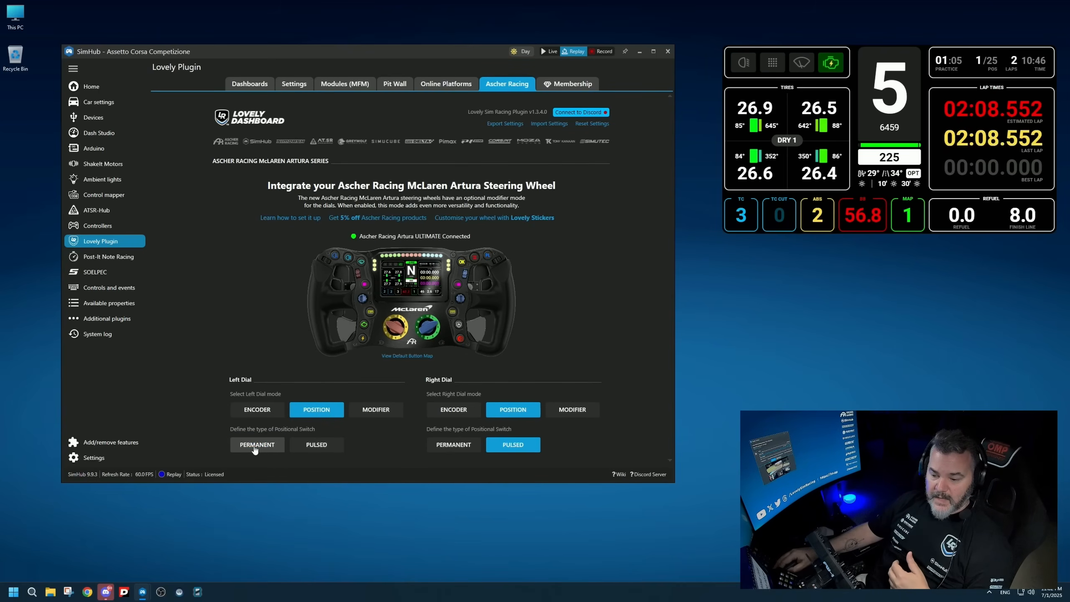
{"action": "left_click", "coordinate": [257, 448]}
{"action": "left_click", "coordinate": [305, 450]}
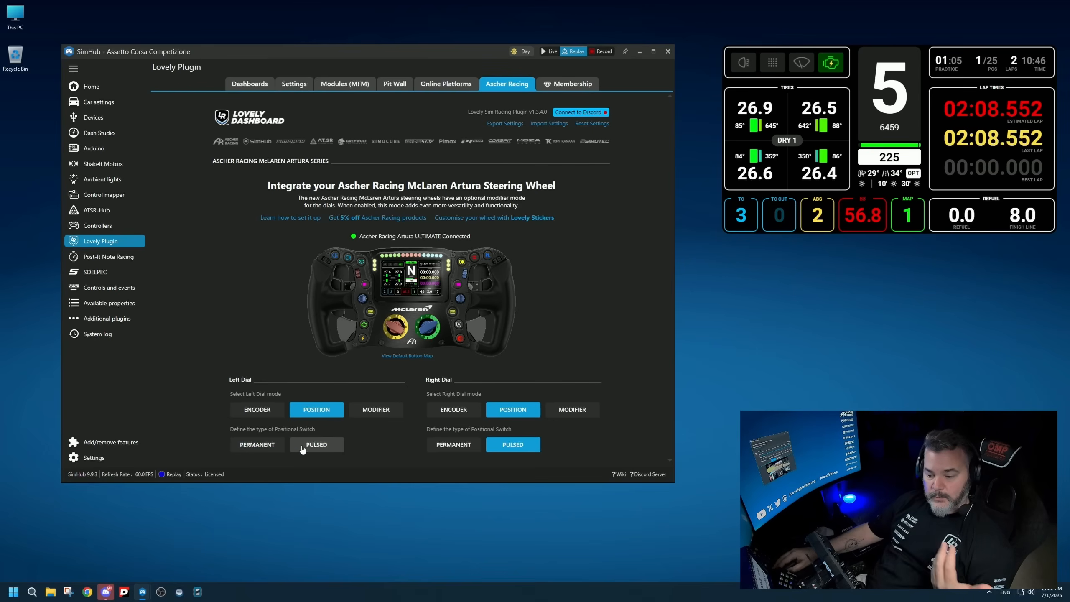
Set the Ascher Racing wheel's Left Dial mode to Modifier, with its controls and dial labels in view.
{"action": "left_click", "coordinate": [376, 411]}
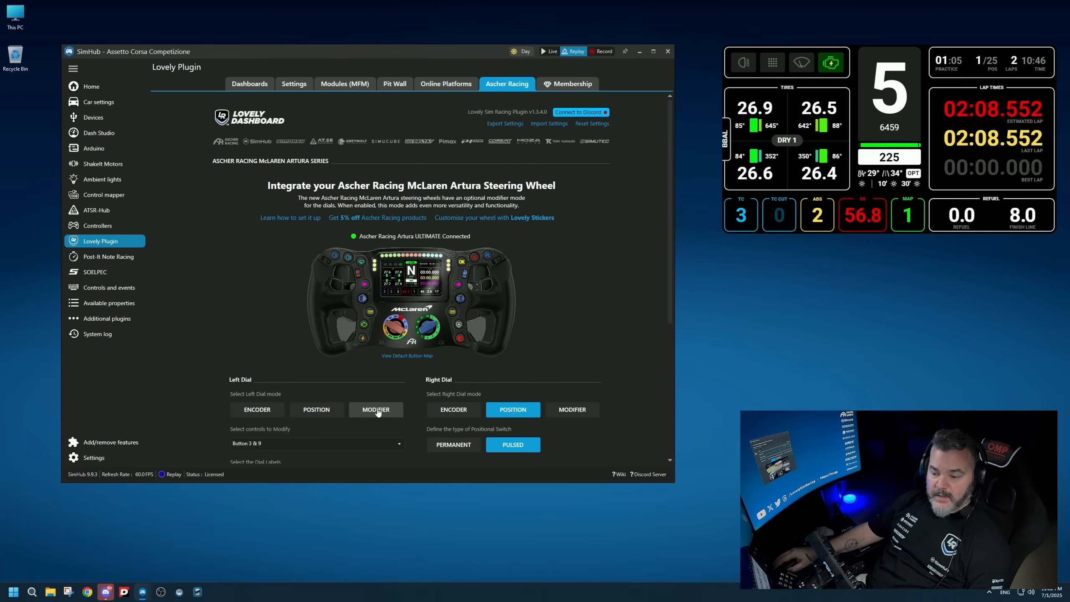
{"action": "scroll", "coordinate": [246, 315], "scroll_direction": "down", "scroll_amount": 3}
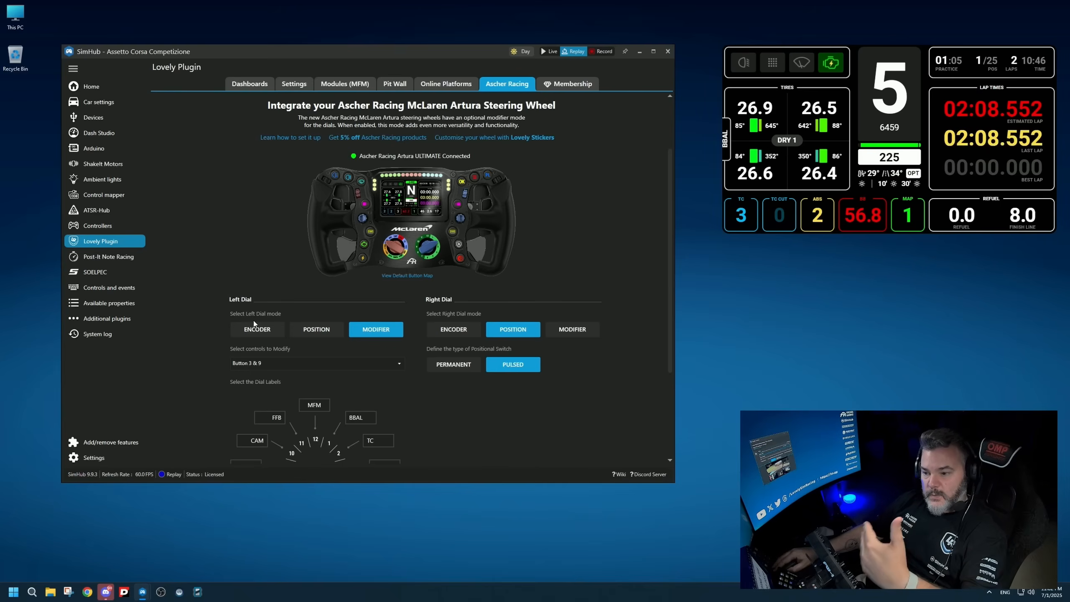
{"action": "left_click", "coordinate": [377, 333]}
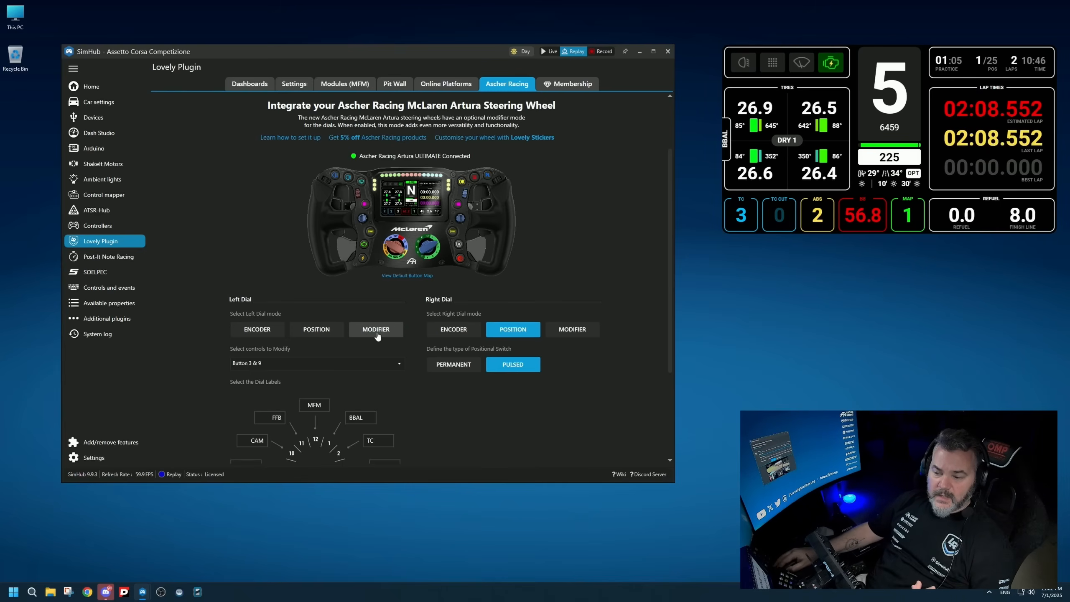
Review the wheel's default button map and the list of controls the Left Dial can modify in Modifier mode.
{"action": "left_click", "coordinate": [382, 336]}
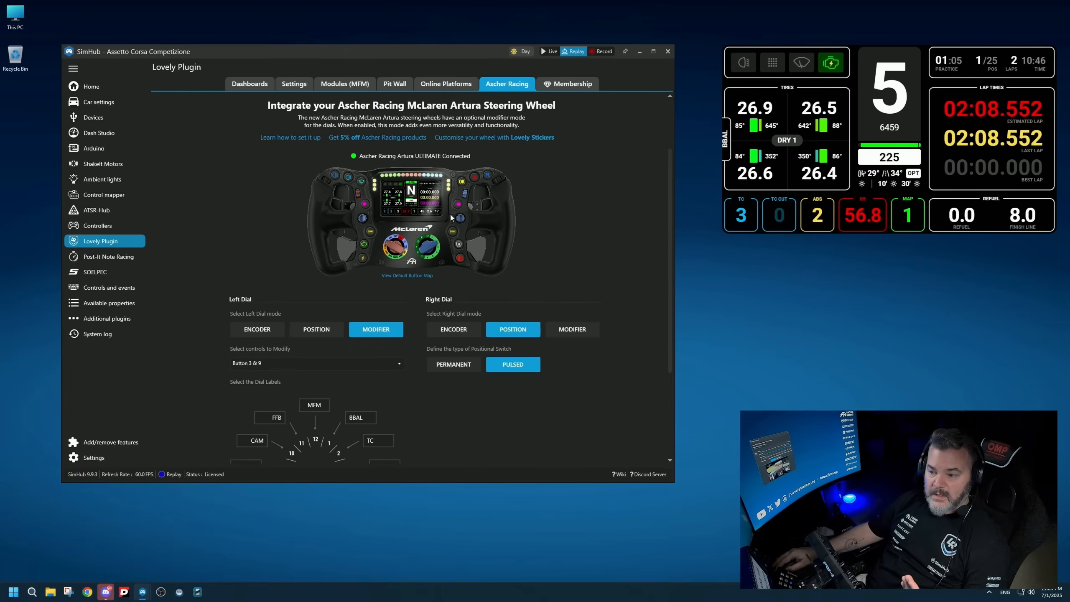
{"action": "left_click", "coordinate": [409, 280]}
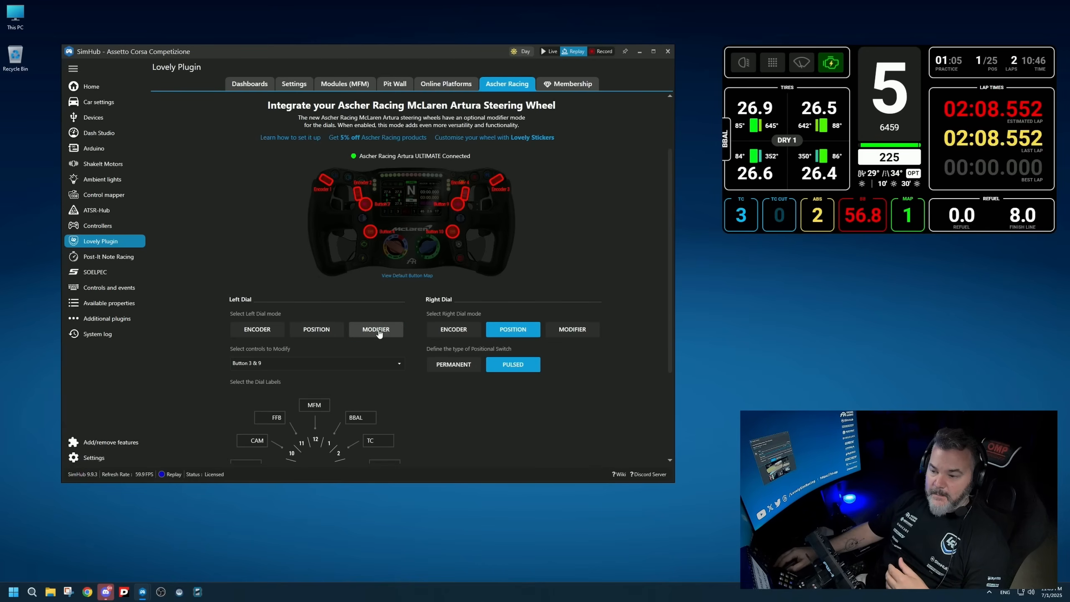
{"action": "left_click", "coordinate": [331, 364]}
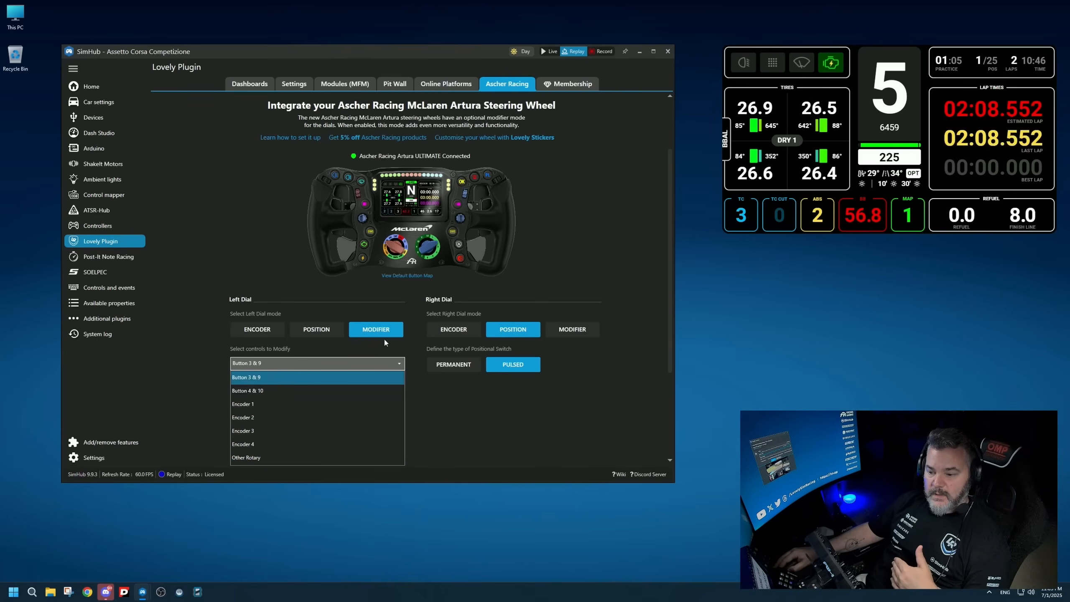
{"action": "left_click", "coordinate": [353, 364]}
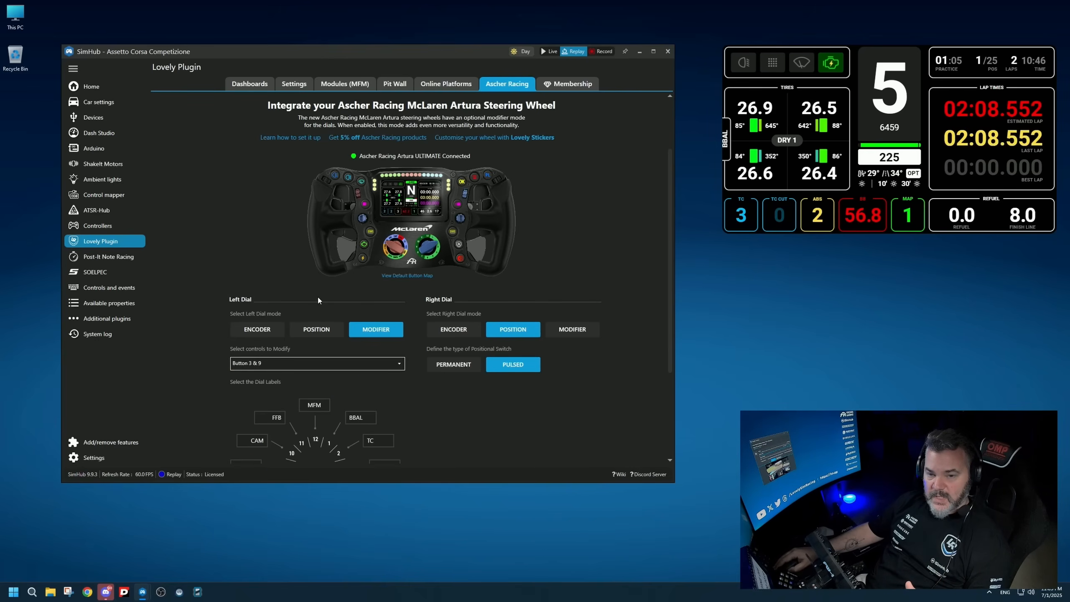
Try 123 as the label for position 1 of the Left Dial, and restore the label BBAL.
{"action": "scroll", "coordinate": [230, 405], "scroll_direction": "down", "scroll_amount": 3}
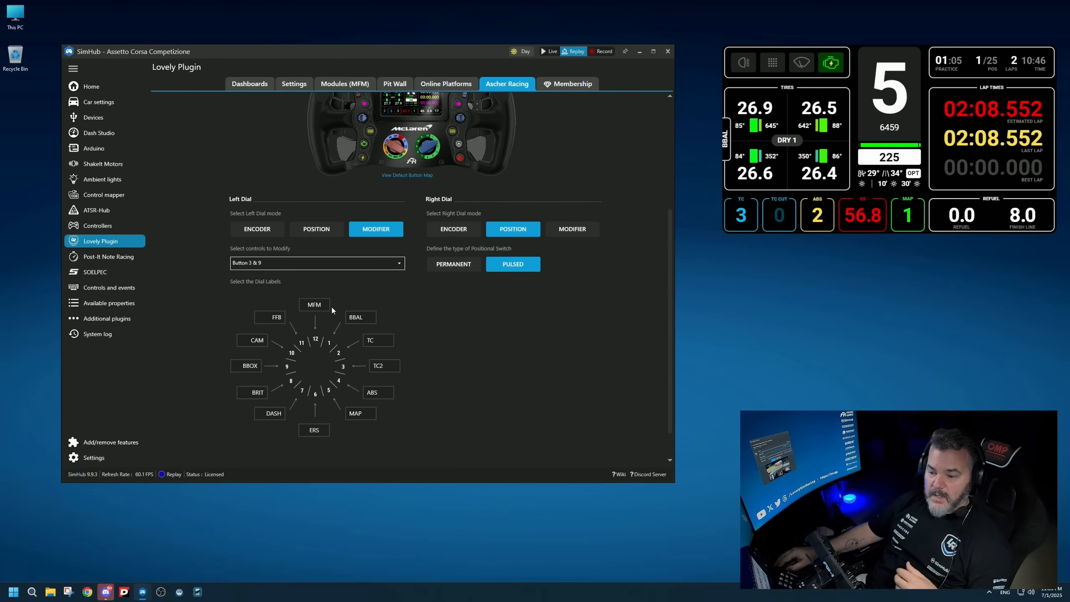
{"action": "double_click", "coordinate": [316, 305]}
{"action": "left_click", "coordinate": [355, 300]}
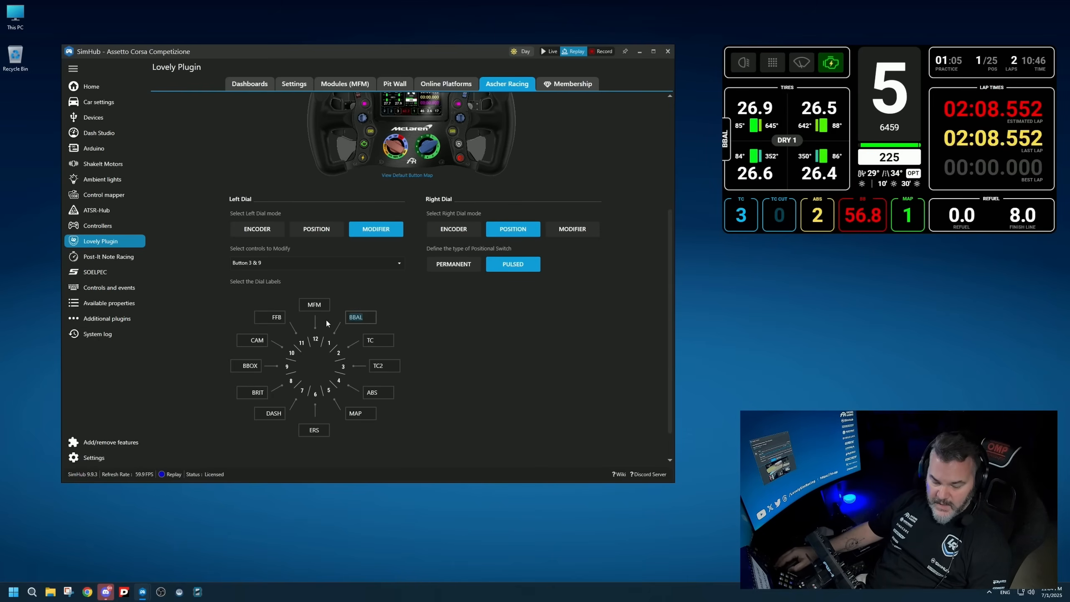
{"action": "type", "text": "123"}
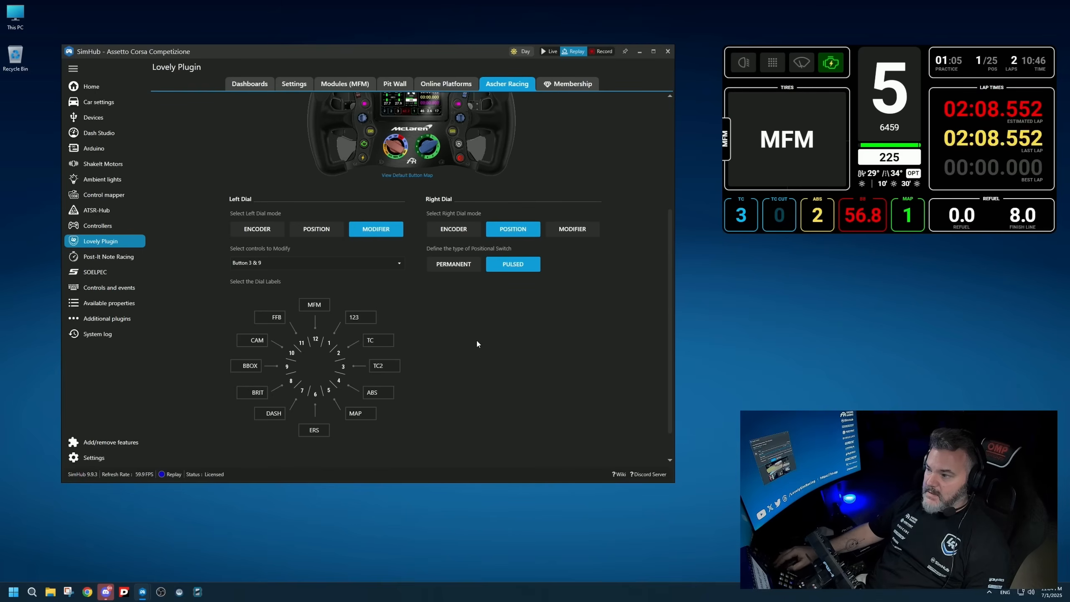
{"action": "double_click", "coordinate": [361, 318]}
{"action": "type", "text": "BBAL"}
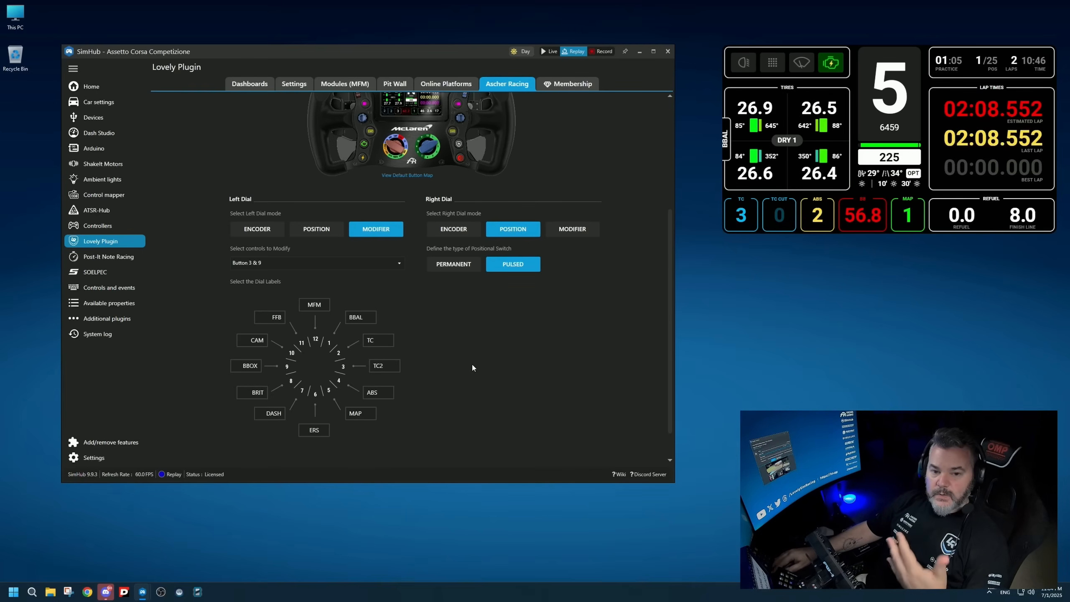
Try Modifier mode on the Right Dial, look through its controls and dial labels, and restore Position mode.
{"action": "scroll", "coordinate": [484, 366], "scroll_direction": "up", "scroll_amount": 3}
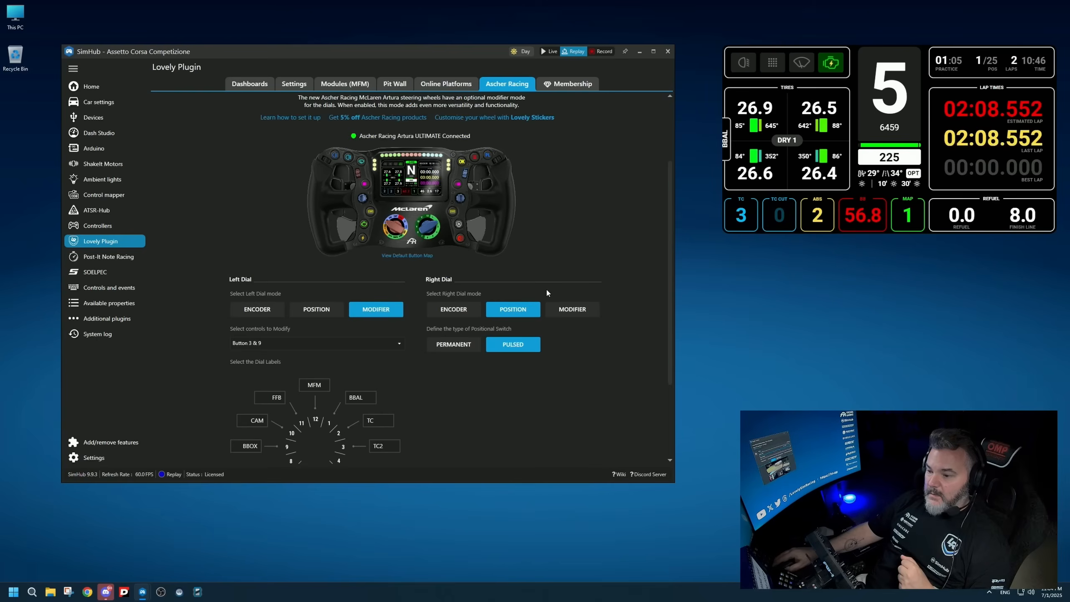
{"action": "left_click", "coordinate": [584, 311]}
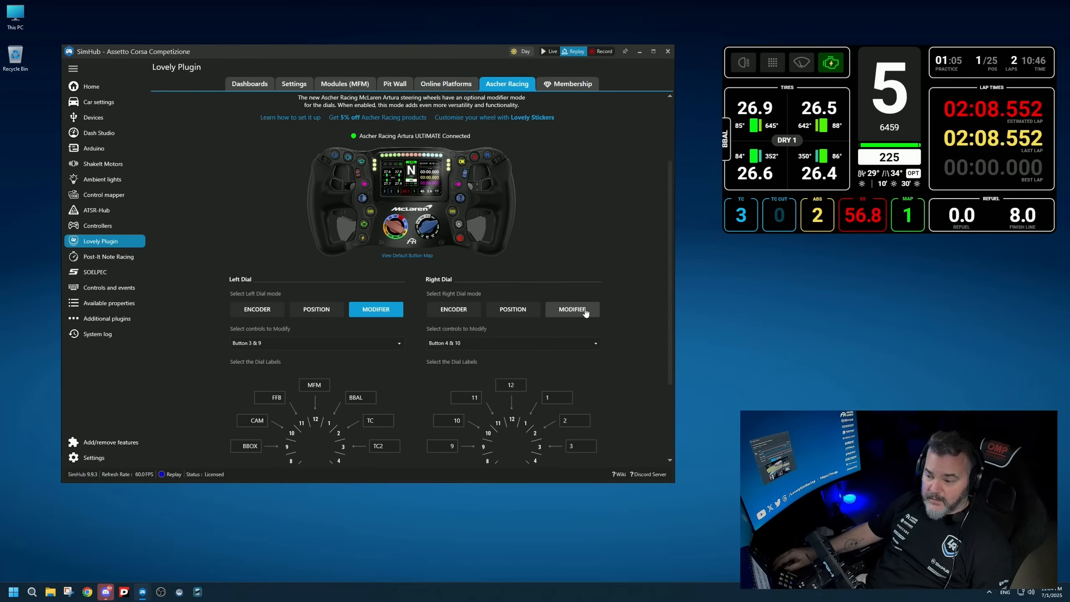
{"action": "left_click", "coordinate": [478, 345]}
{"action": "left_click", "coordinate": [634, 328]}
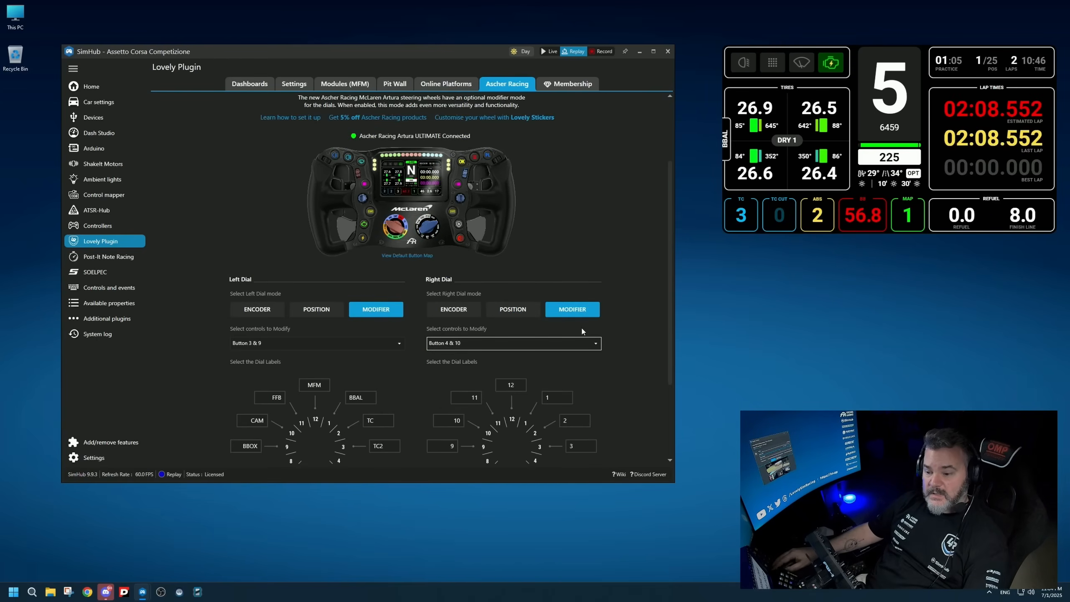
{"action": "left_click", "coordinate": [473, 345]}
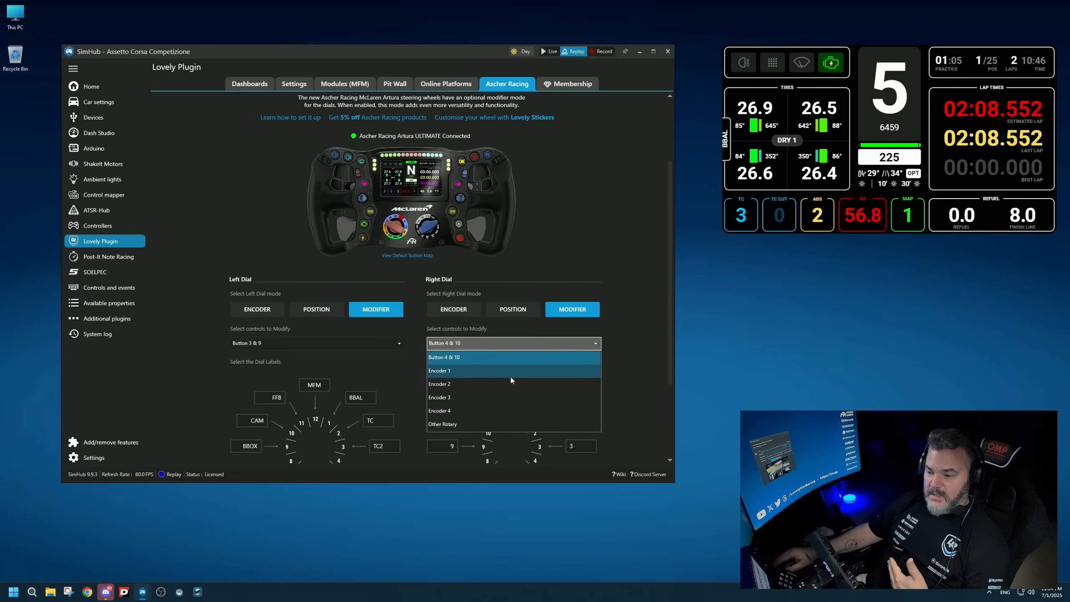
{"action": "left_click", "coordinate": [629, 360]}
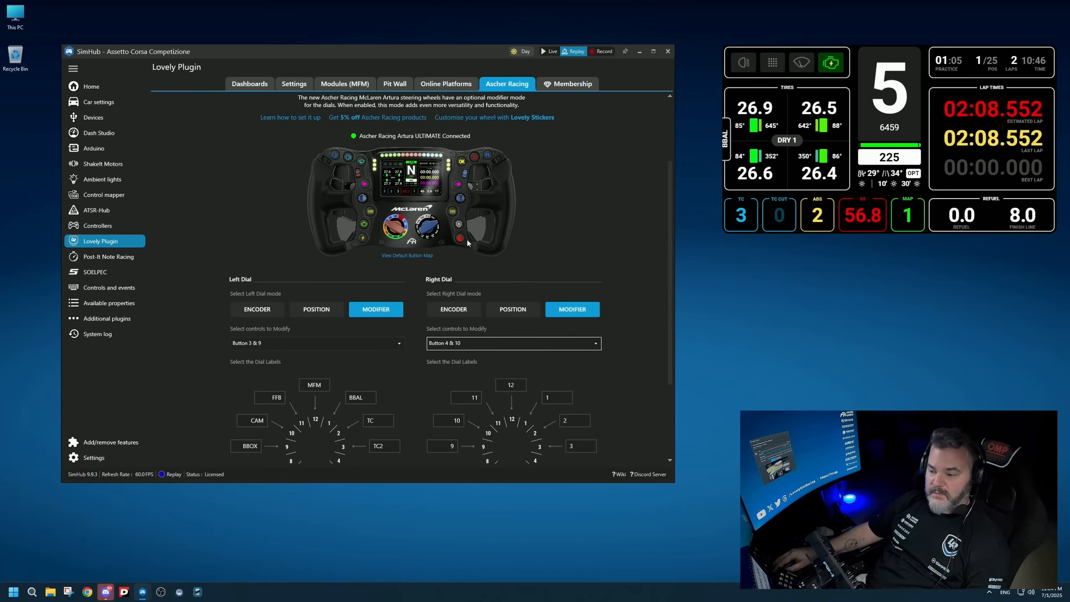
{"action": "scroll", "coordinate": [573, 375], "scroll_direction": "down", "scroll_amount": 3}
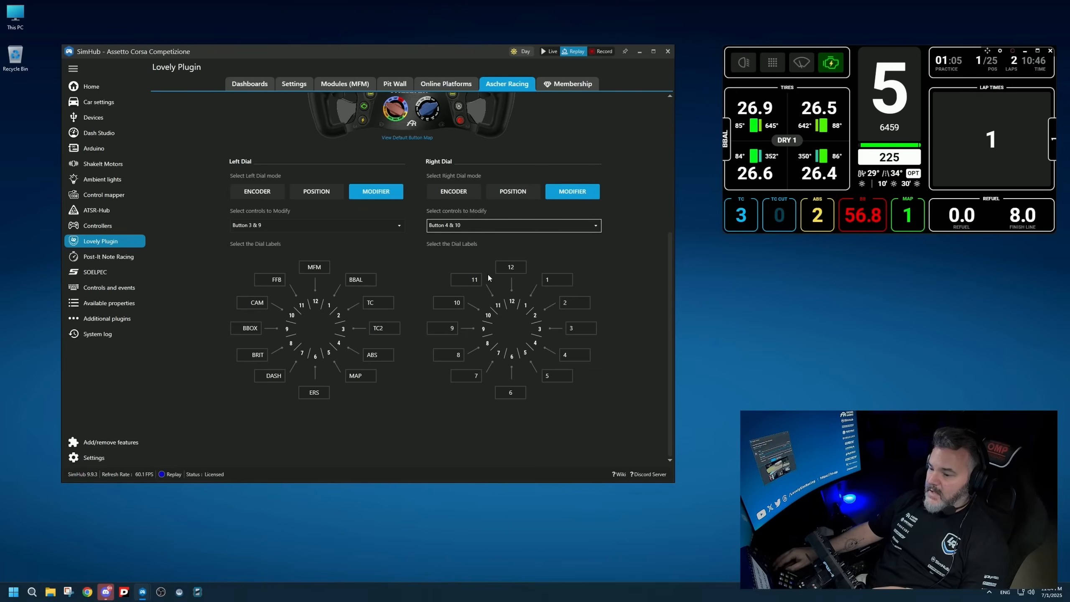
{"action": "left_click", "coordinate": [512, 192]}
{"action": "scroll", "coordinate": [568, 230], "scroll_direction": "up", "scroll_amount": 2}
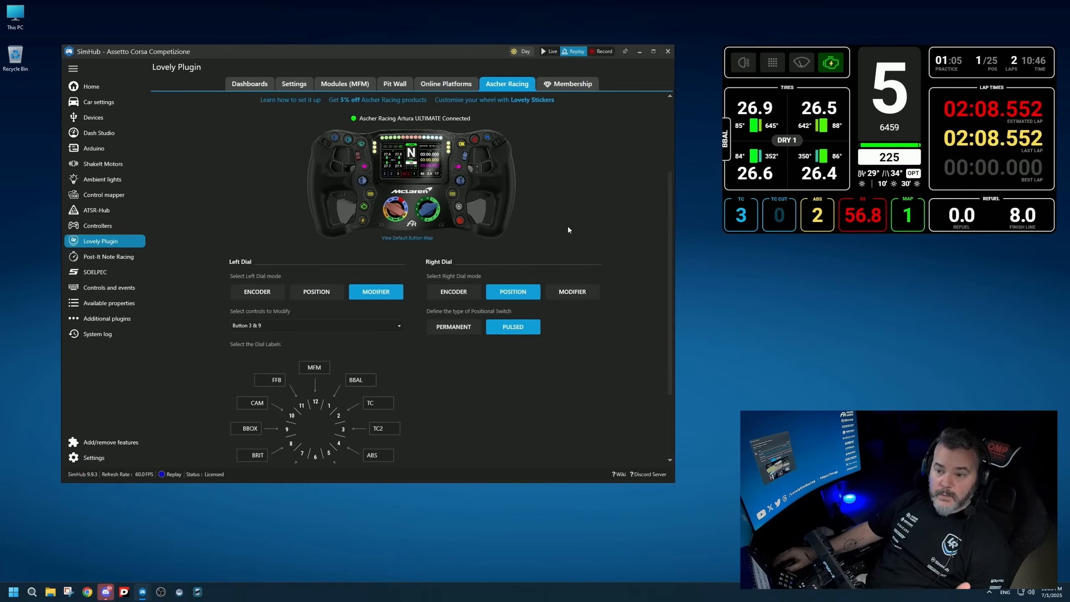
Review the Lovely membership page, including its premium features and additional perks.
{"action": "left_click", "coordinate": [568, 85]}
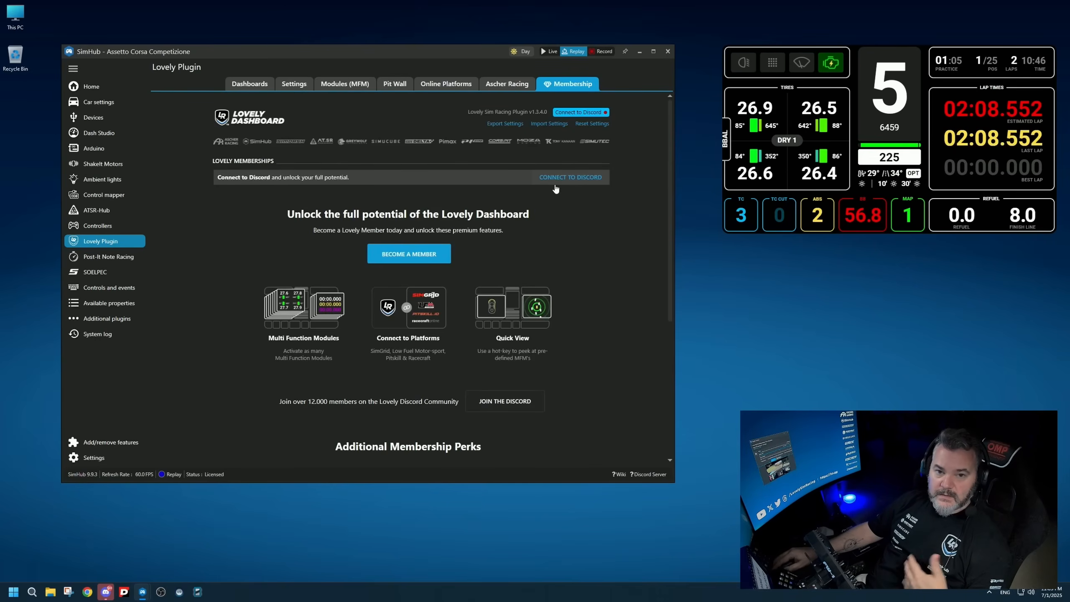
{"action": "scroll", "coordinate": [544, 304], "scroll_direction": "down", "scroll_amount": 3}
{"action": "scroll", "coordinate": [539, 316], "scroll_direction": "up", "scroll_amount": 3}
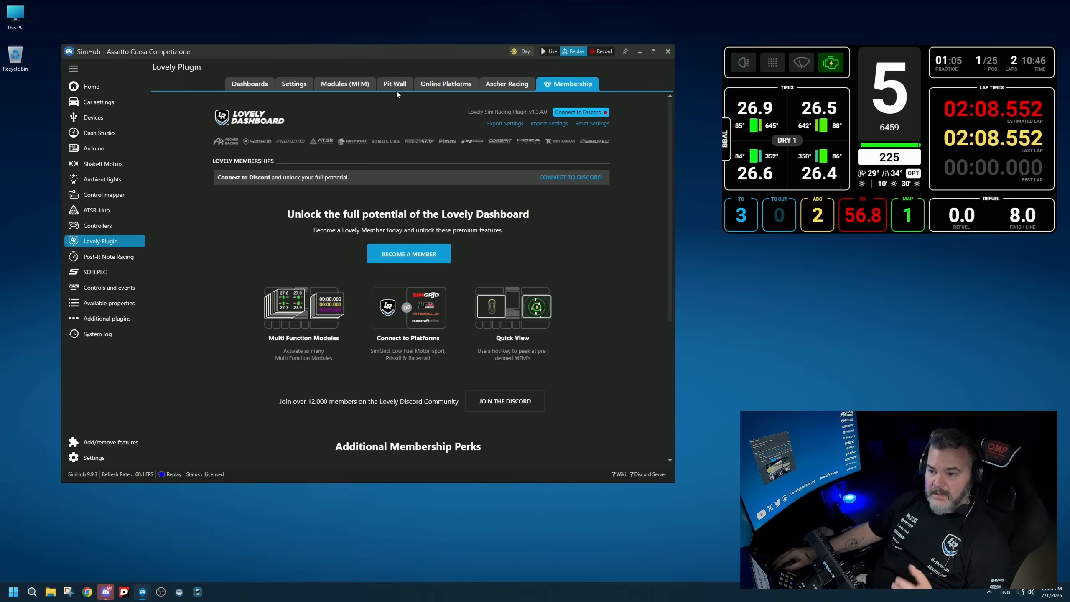
Deactivate the Lap Times and Sector Times modules for the Right MFM in the multi function modules.
{"action": "left_click", "coordinate": [347, 86]}
{"action": "scroll", "coordinate": [409, 336], "scroll_direction": "down", "scroll_amount": 4}
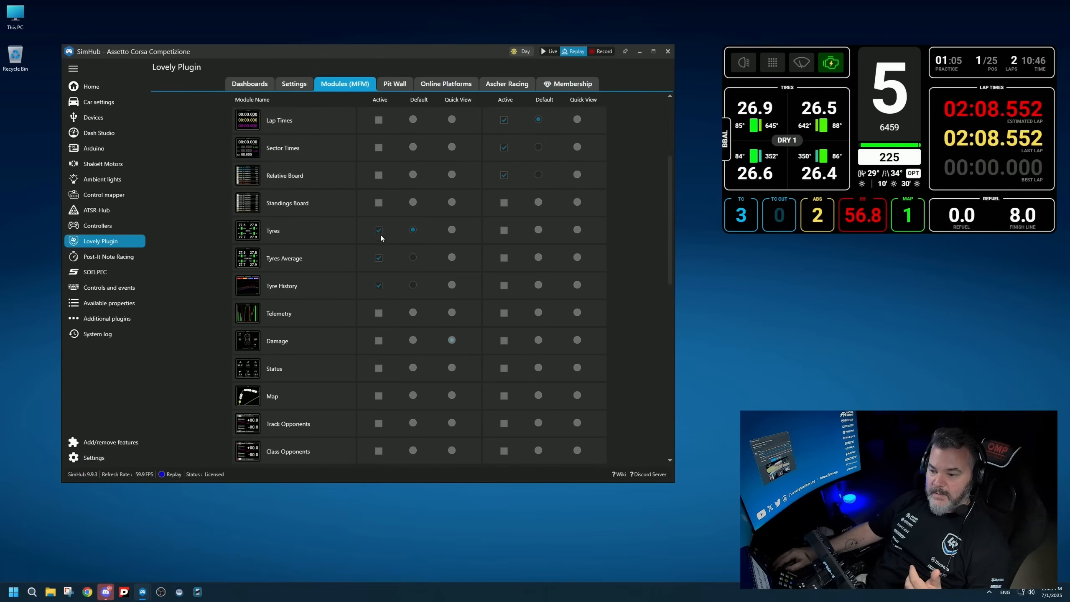
{"action": "scroll", "coordinate": [543, 251], "scroll_direction": "down", "scroll_amount": 3}
{"action": "scroll", "coordinate": [541, 256], "scroll_direction": "up", "scroll_amount": 3}
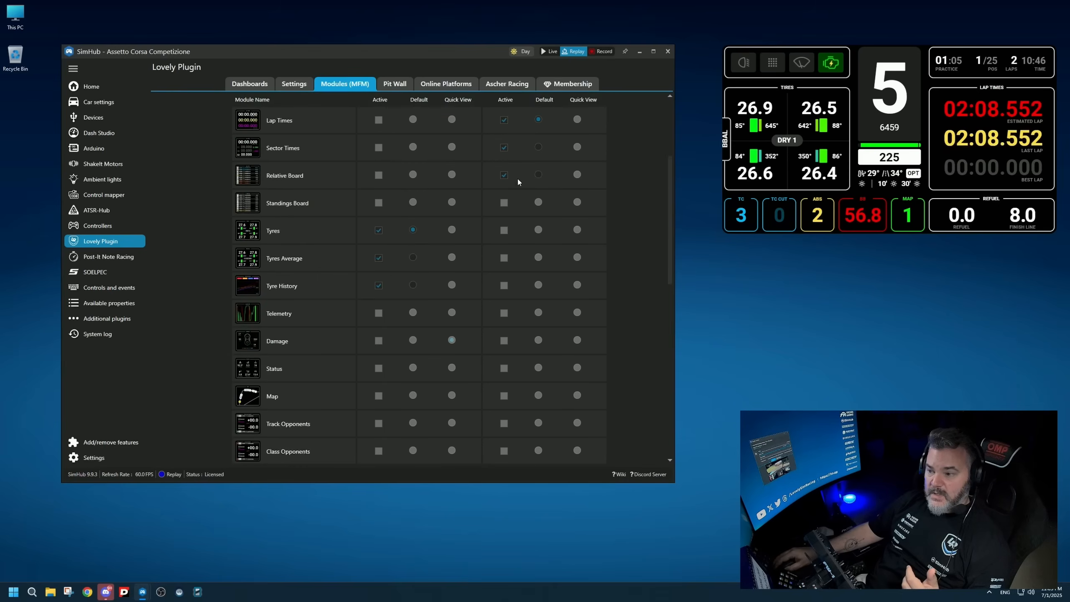
{"action": "left_click", "coordinate": [503, 120]}
{"action": "left_click", "coordinate": [504, 147]}
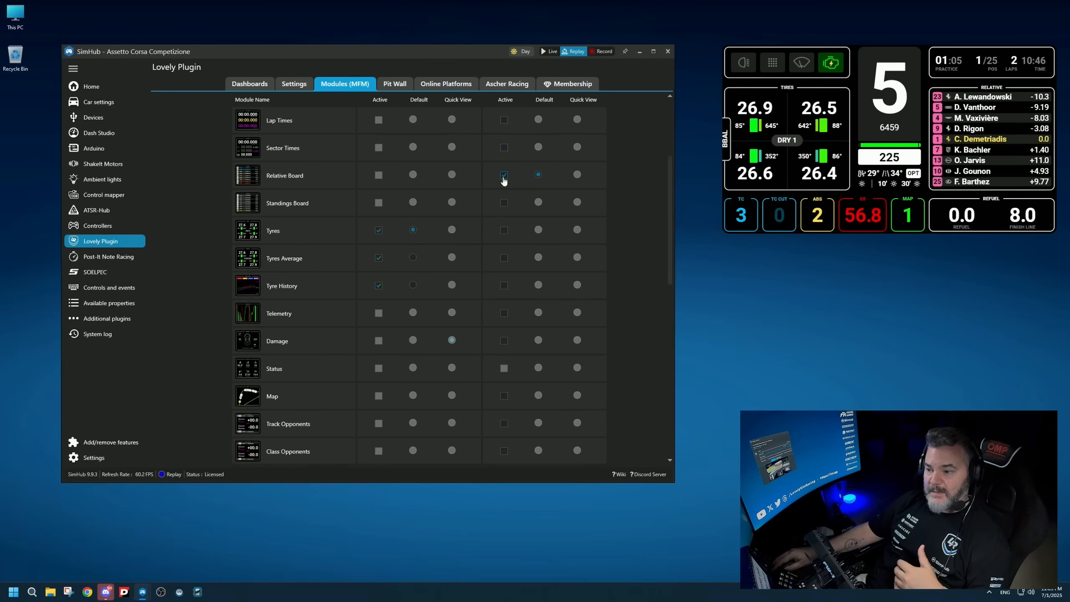
Activate Tyres Average and Tyre History for the Right MFM, and deactivate Relative Board.
{"action": "scroll", "coordinate": [498, 316], "scroll_direction": "down", "scroll_amount": 5}
{"action": "scroll", "coordinate": [503, 303], "scroll_direction": "up", "scroll_amount": 2}
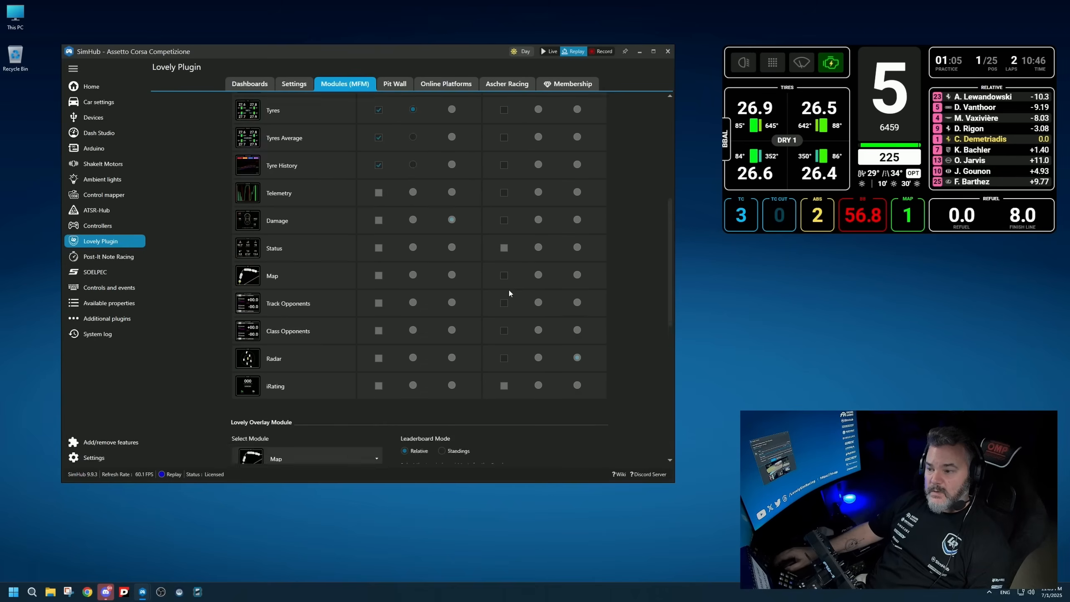
{"action": "scroll", "coordinate": [508, 290], "scroll_direction": "up", "scroll_amount": 3}
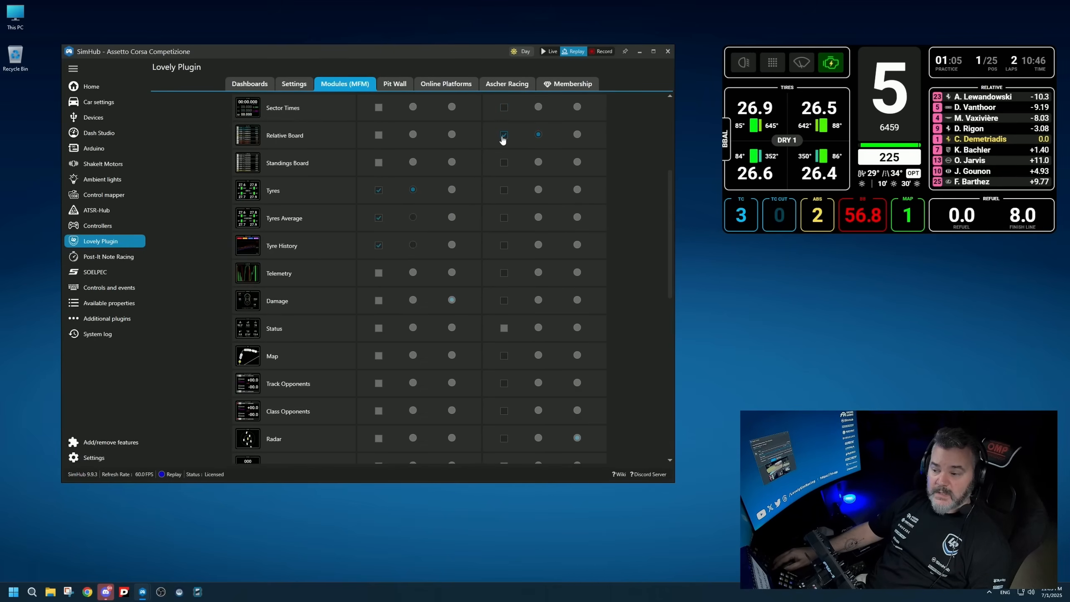
{"action": "left_click", "coordinate": [504, 248]}
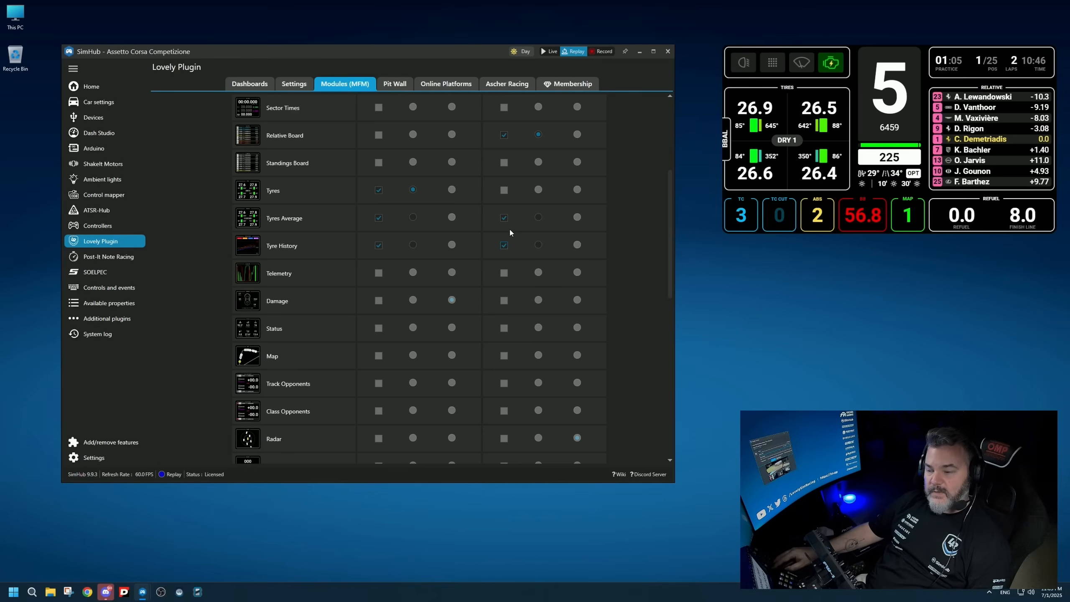
{"action": "scroll", "coordinate": [543, 293], "scroll_direction": "up", "scroll_amount": 7}
{"action": "scroll", "coordinate": [545, 296], "scroll_direction": "down", "scroll_amount": 14}
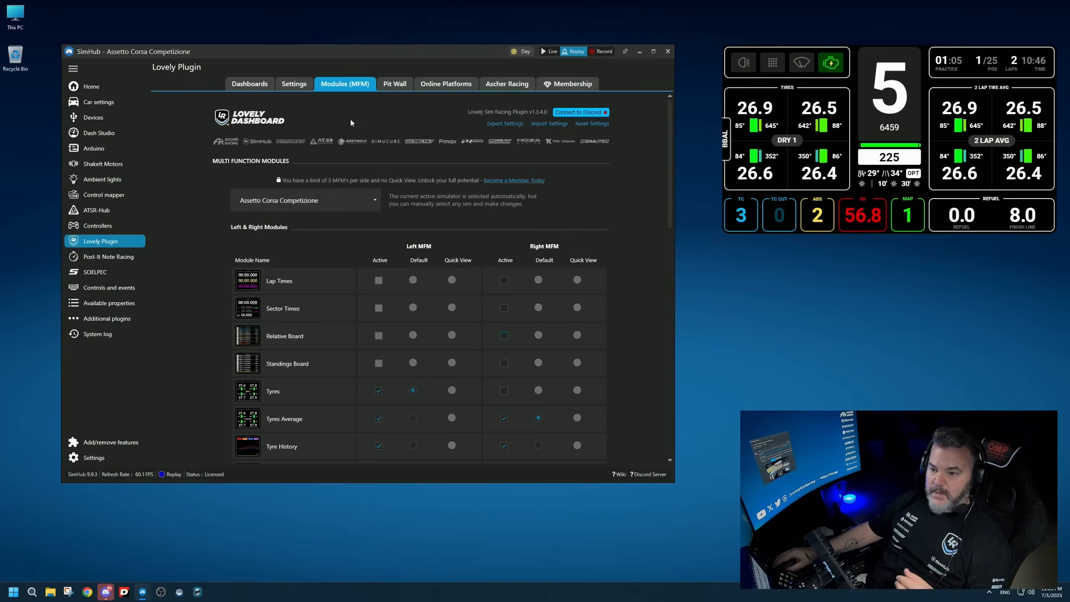
Open the Lovely Plugin's idle screen personalization and UI customization settings.
{"action": "left_click", "coordinate": [294, 83]}
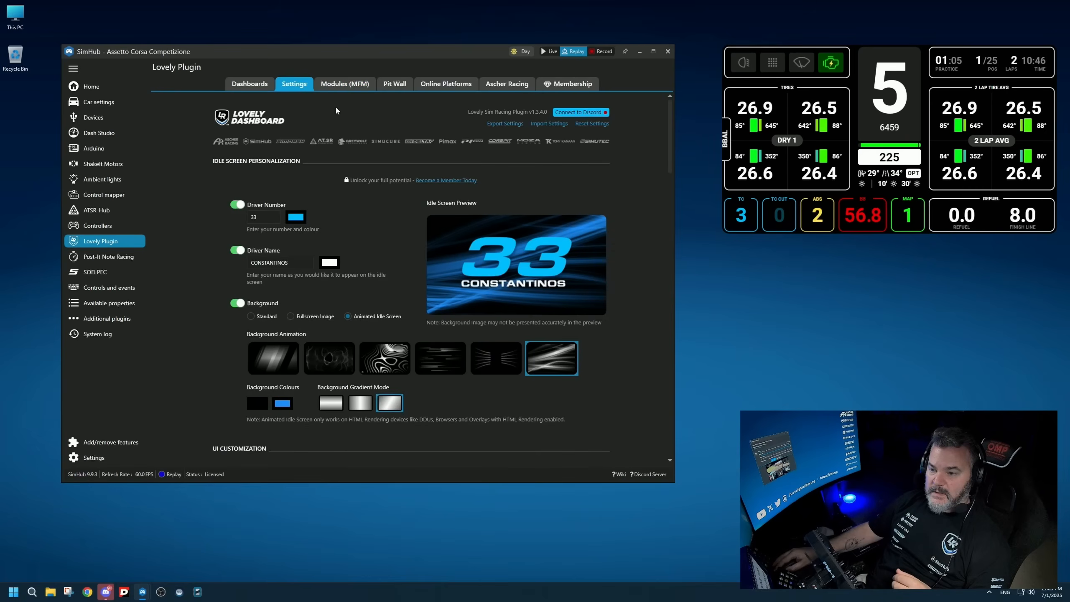